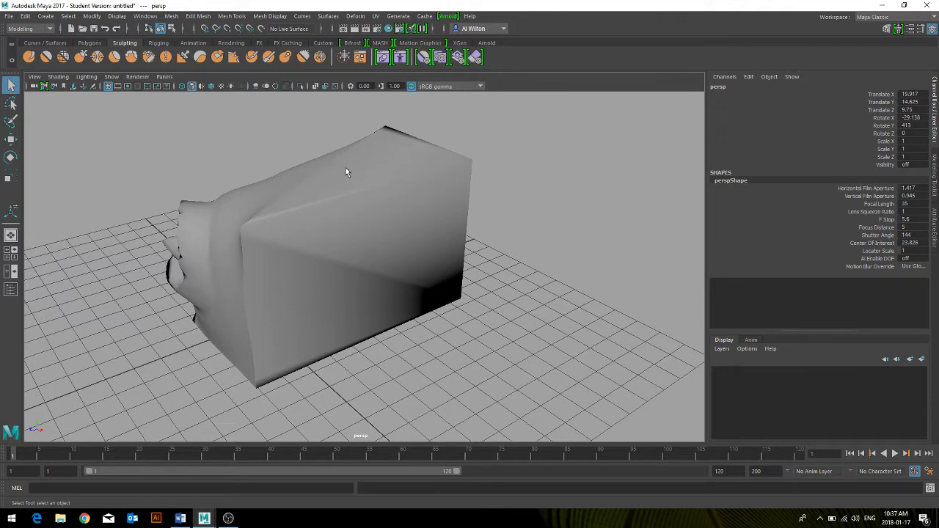
- Show the wireframe over the shaded models and frame all objects in the perspective view
click(346, 167)
click(185, 132)
click(210, 86)
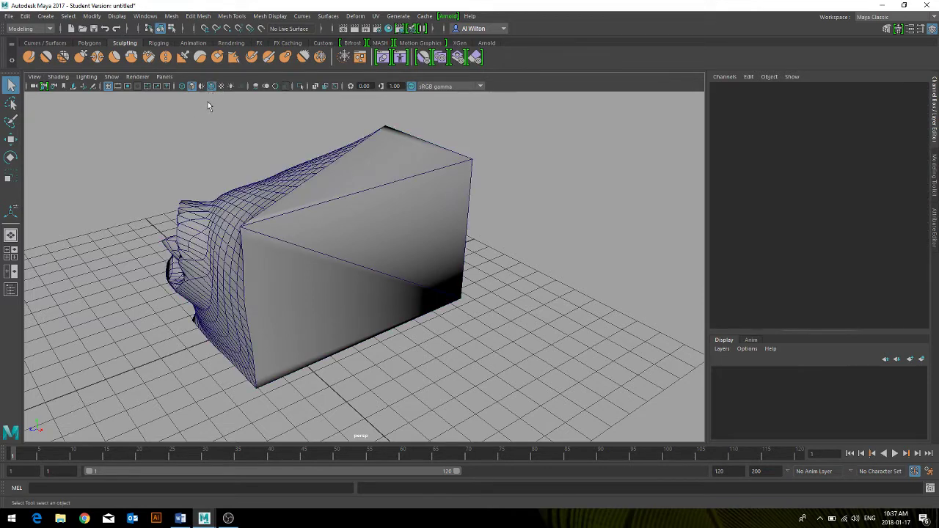
alt+drag(252, 176, 282, 179)
key(a)
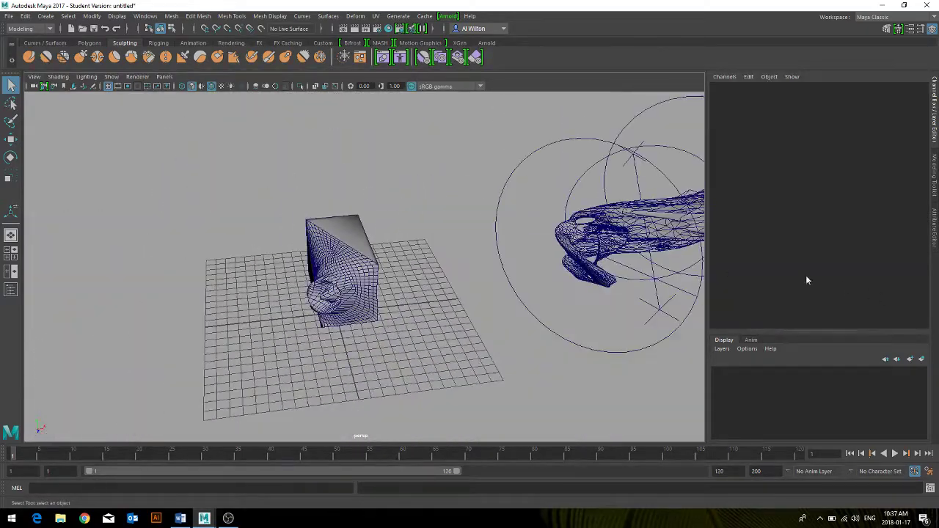
- Delete the box-shaped mesh on the grid
click(643, 224)
click(644, 227)
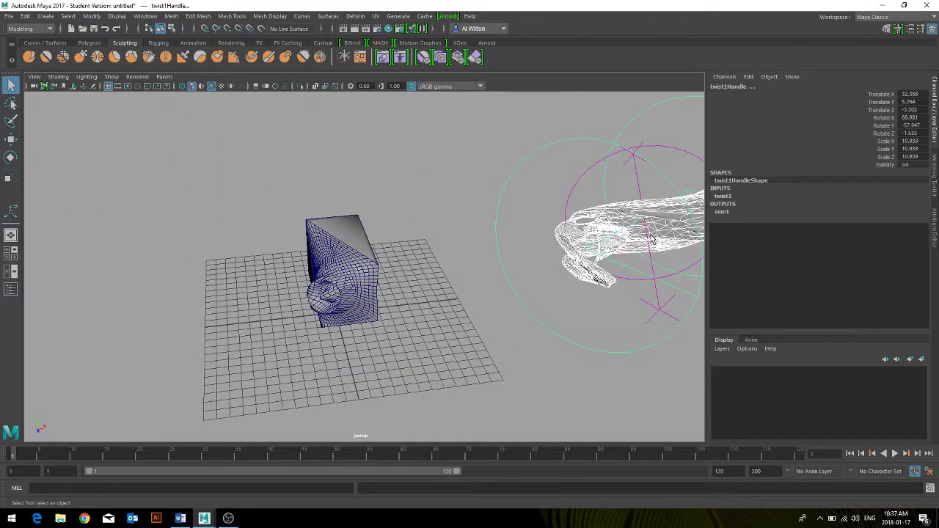
key(w)
click(365, 263)
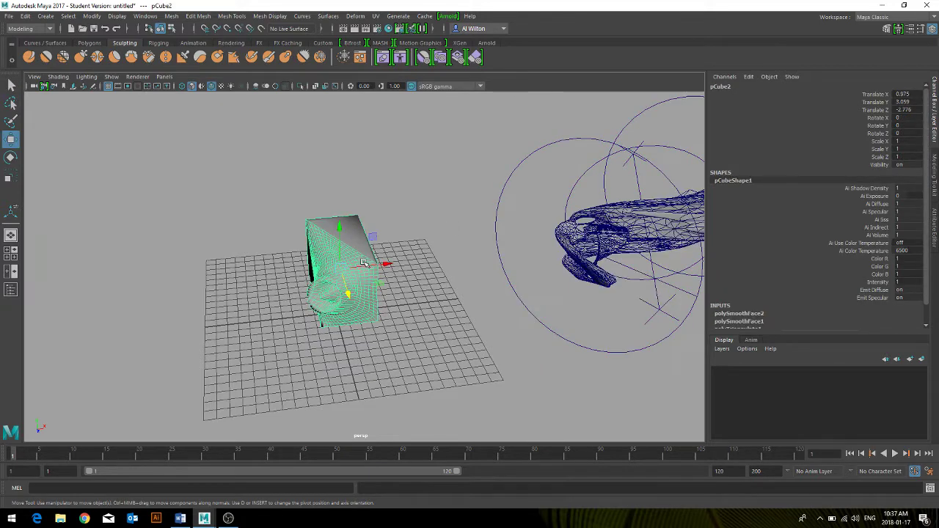
key(Delete)
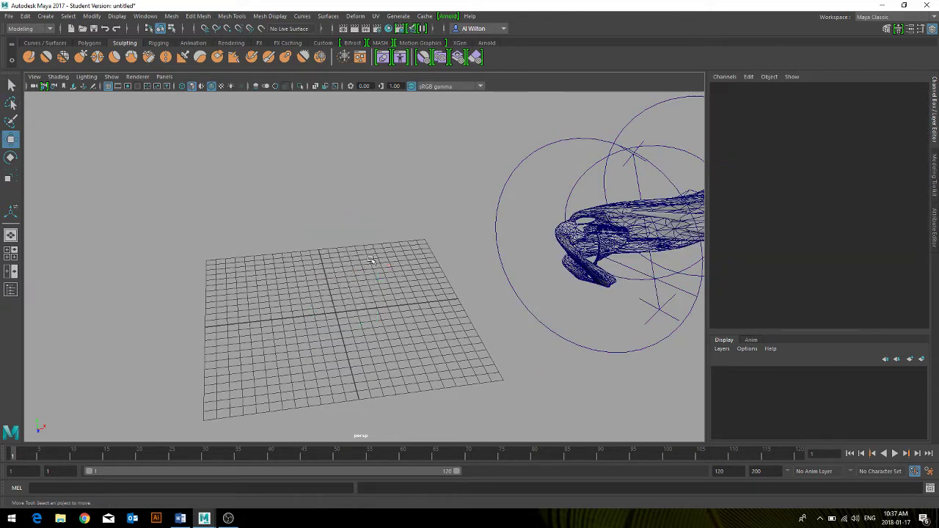
- Delete all construction history in the scene and move the deformed mesh along X onto the grid
click(644, 219)
scroll(644, 219, down, 2)
mouse_move(623, 230)
mouse_down()
mouse_move(476, 248)
mouse_move(507, 255)
mouse_move(608, 228)
mouse_move(681, 225)
mouse_move(625, 227)
mouse_move(567, 250)
mouse_move(509, 247)
mouse_move(649, 232)
mouse_move(603, 233)
mouse_up()
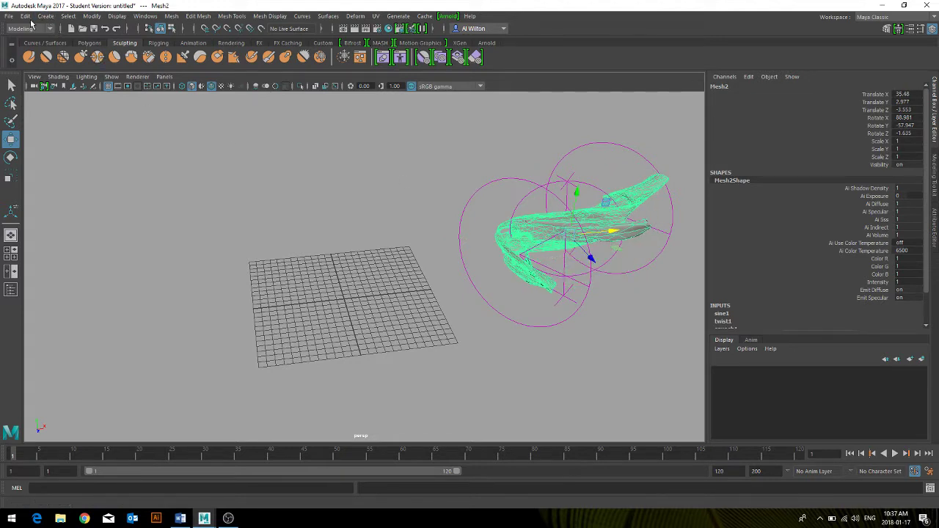
click(25, 15)
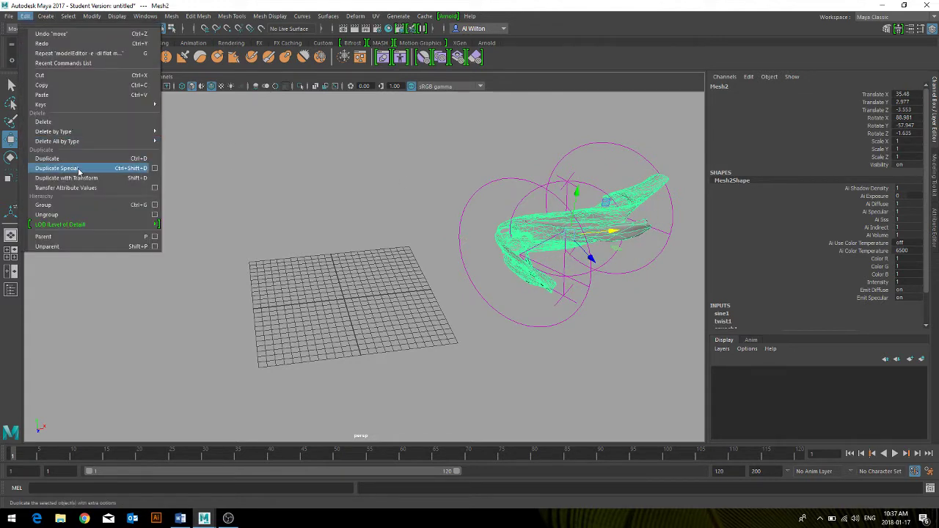
mouse_move(77, 133)
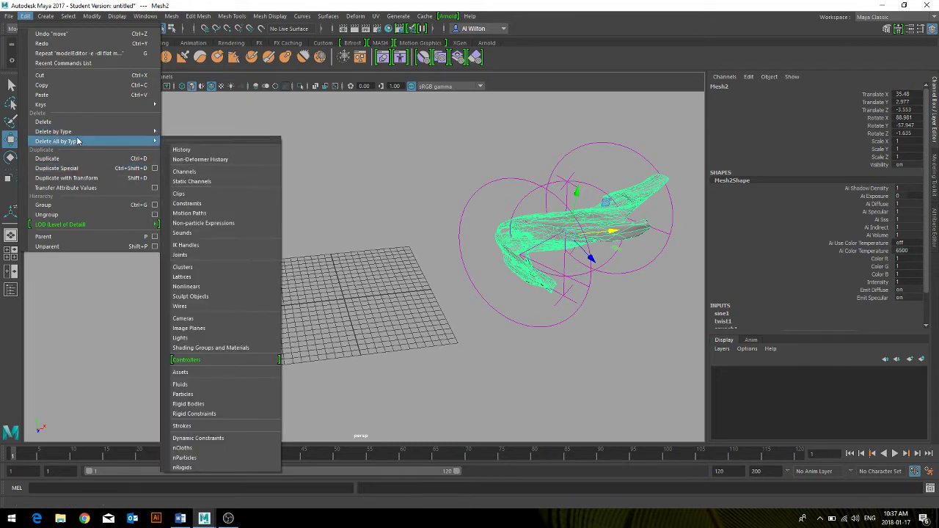
click(191, 152)
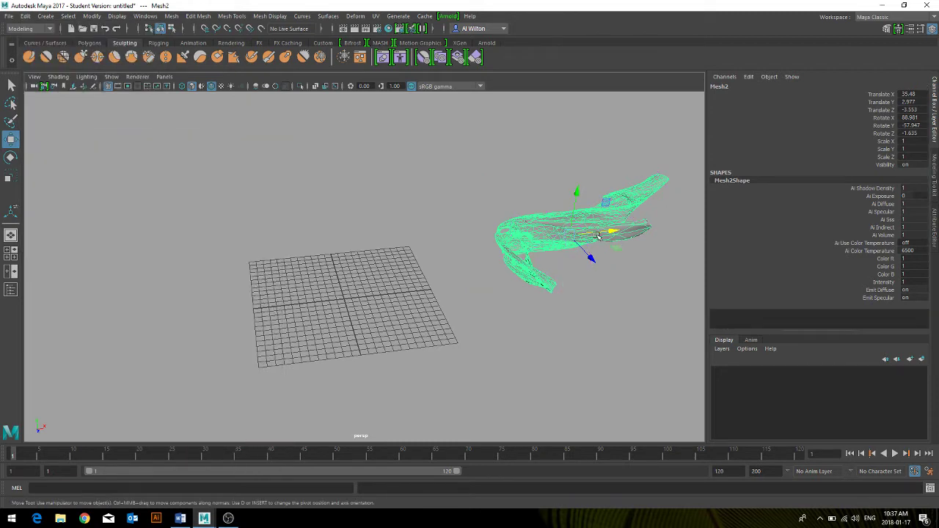
drag(596, 235, 349, 323)
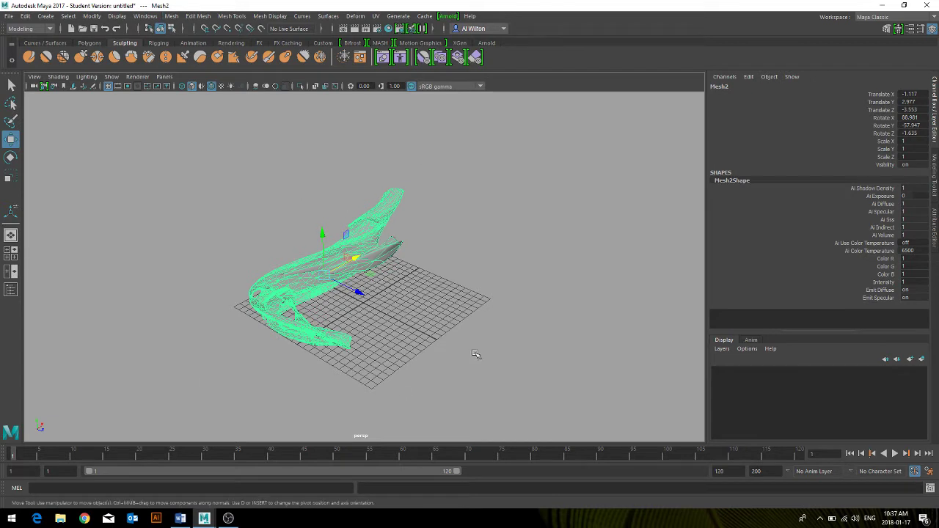
- Tick all five Fix by Tesselation options in the mesh Cleanup settings, close them without running the cleanup, and deselect the mesh
click(171, 16)
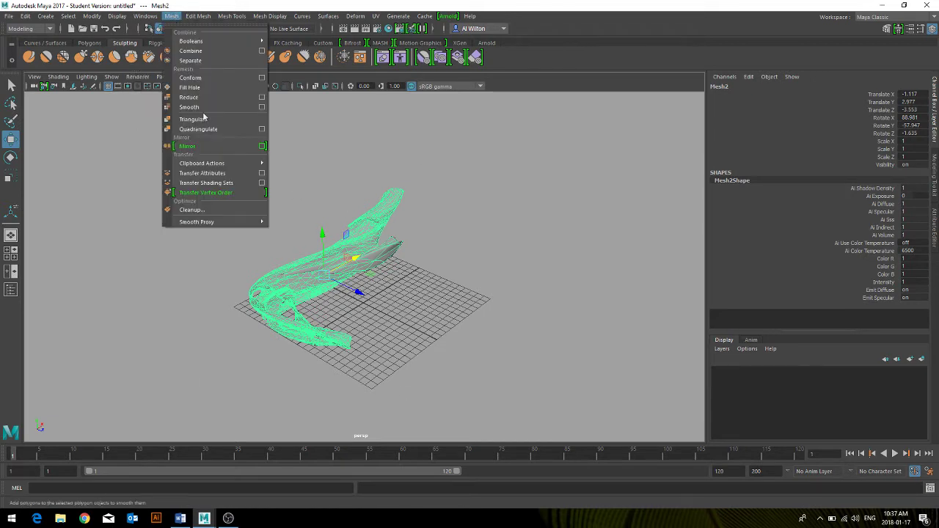
click(189, 210)
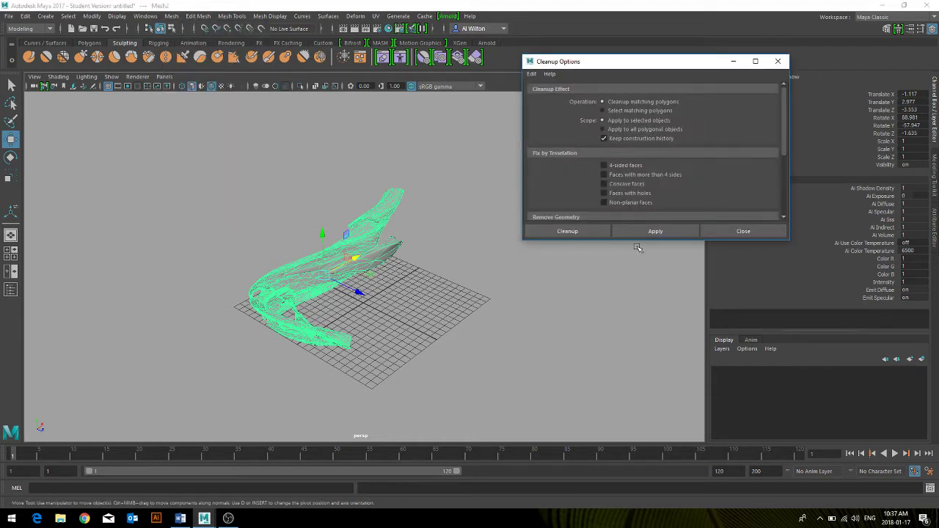
drag(628, 239, 599, 436)
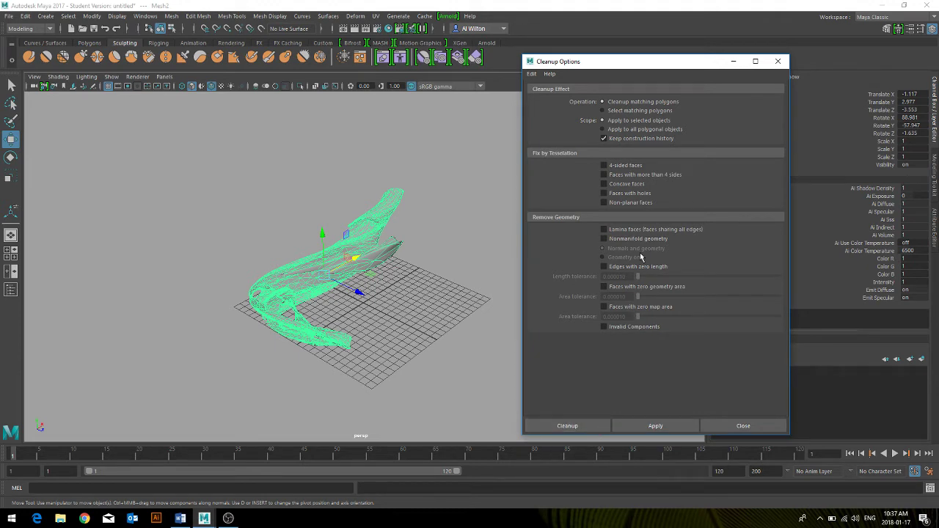
drag(636, 62, 666, 35)
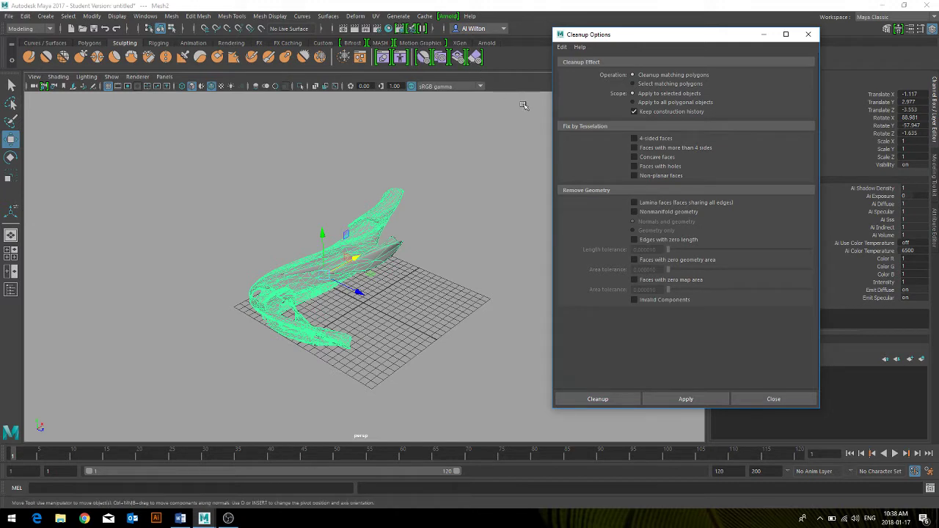
click(634, 138)
click(633, 147)
click(633, 157)
click(634, 165)
click(634, 175)
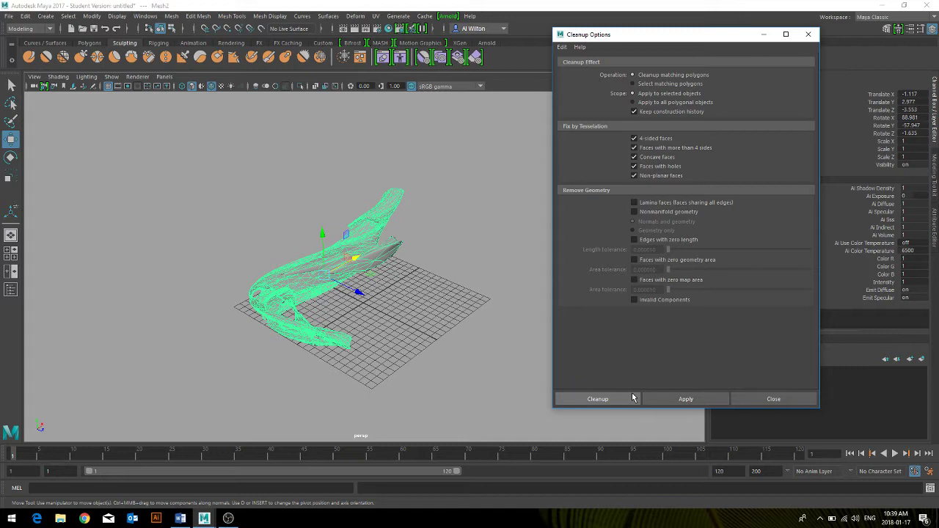
click(748, 402)
click(420, 334)
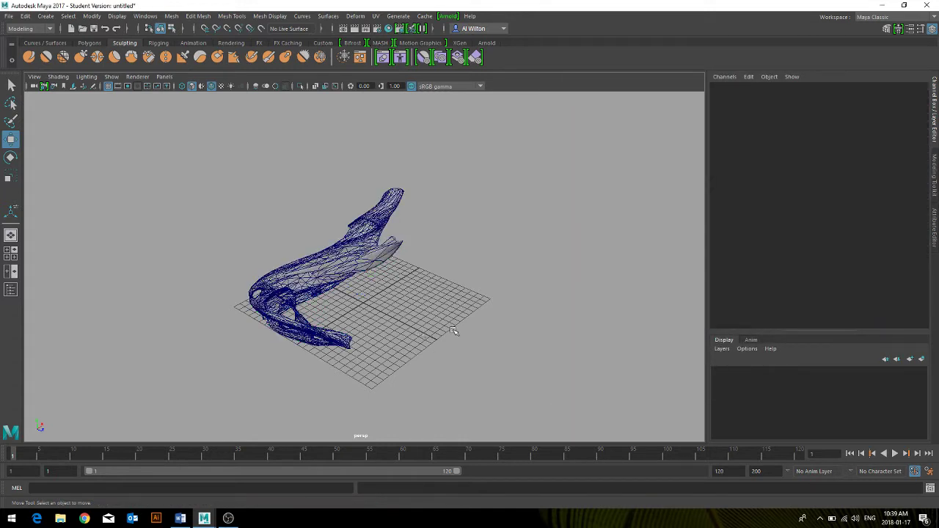
- Undo the mesh move, the history deletion and the deletion of the box mesh
key(ctrl+z)
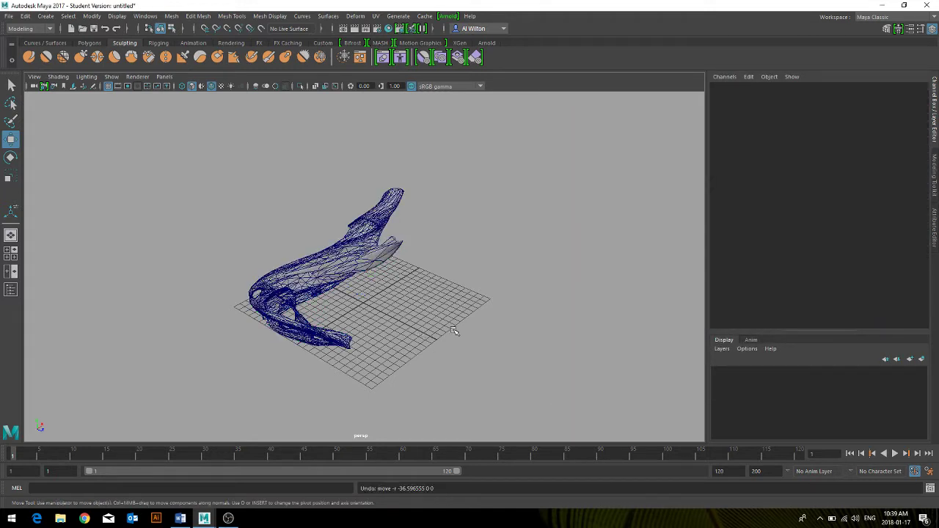
key(ctrl+z)
key(ctrl+z)
key(ctrl+z)
key(ctrl+z)
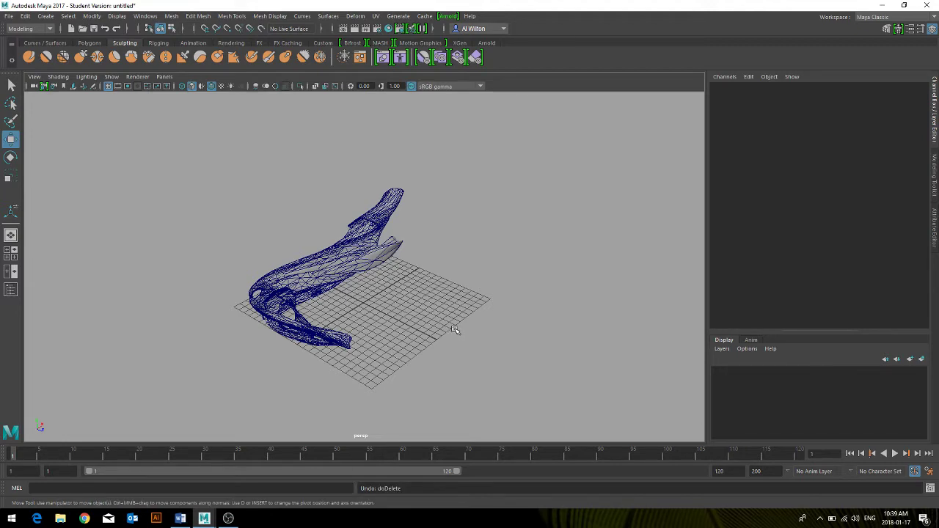
click(455, 330)
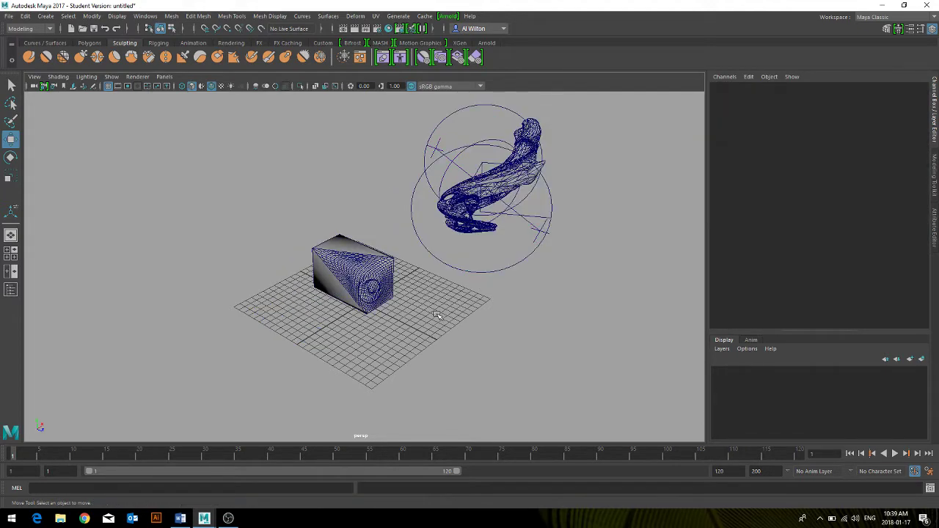
- Select all faces of the box mesh and extrude them
scroll(357, 311, up, 5)
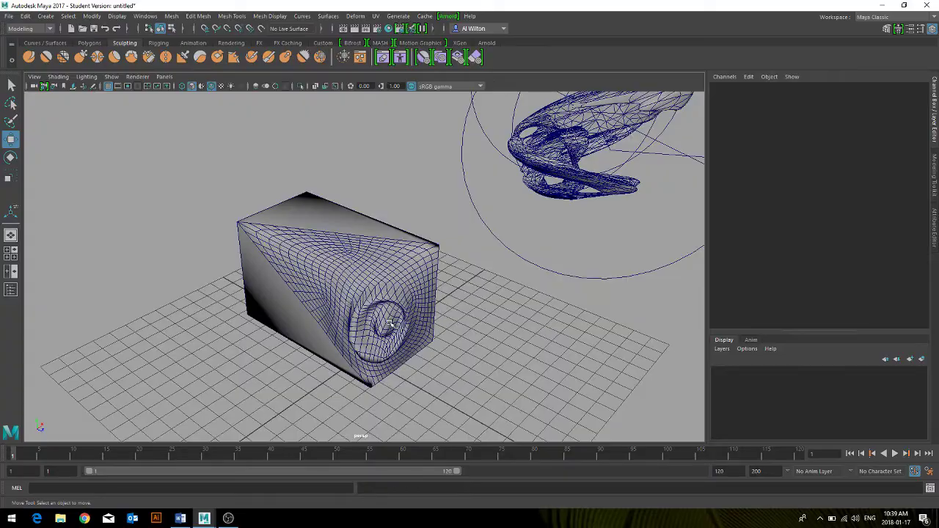
mouse_move(391, 324)
alt+mouse_down()
mouse_move(467, 303)
mouse_move(440, 323)
mouse_move(503, 315)
mouse_move(378, 296)
mouse_move(366, 308)
mouse_move(373, 324)
alt+mouse_up()
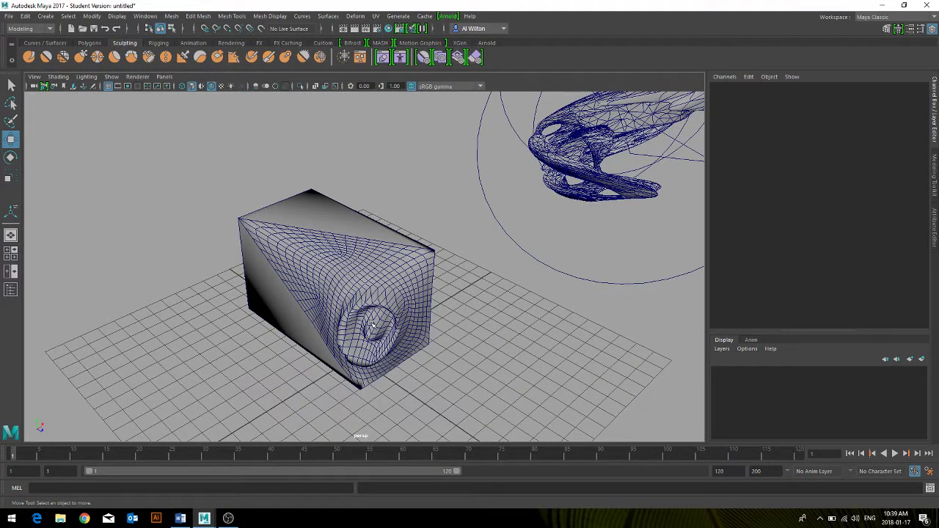
click(367, 286)
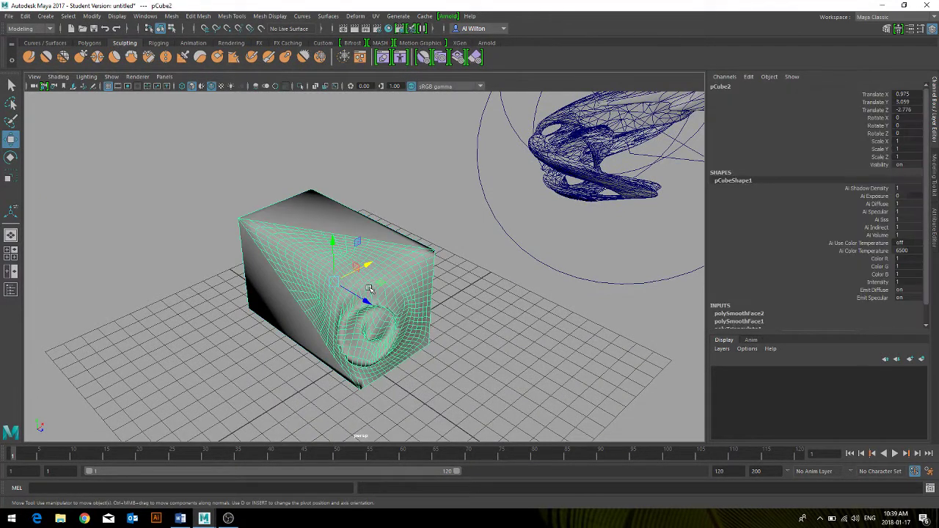
right_drag(447, 278, 451, 268)
drag(457, 168, 177, 416)
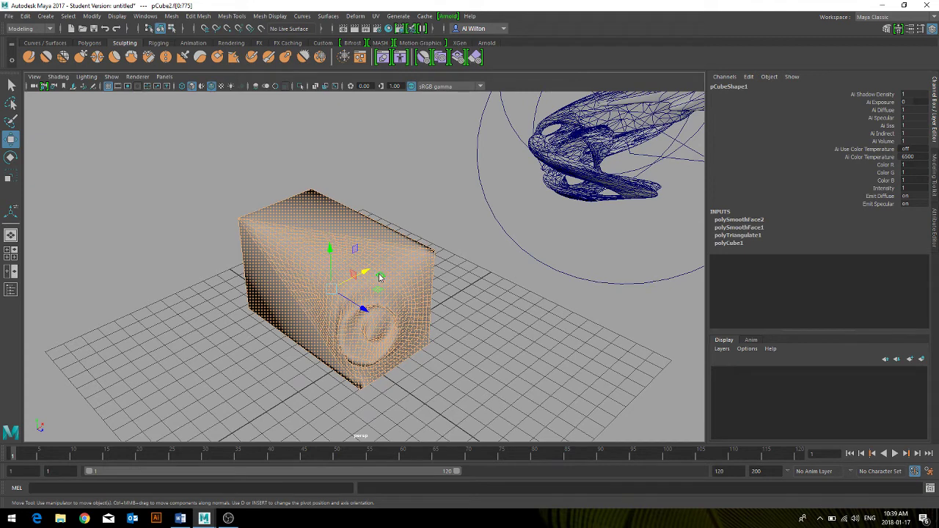
shift+right_drag(377, 276, 378, 297)
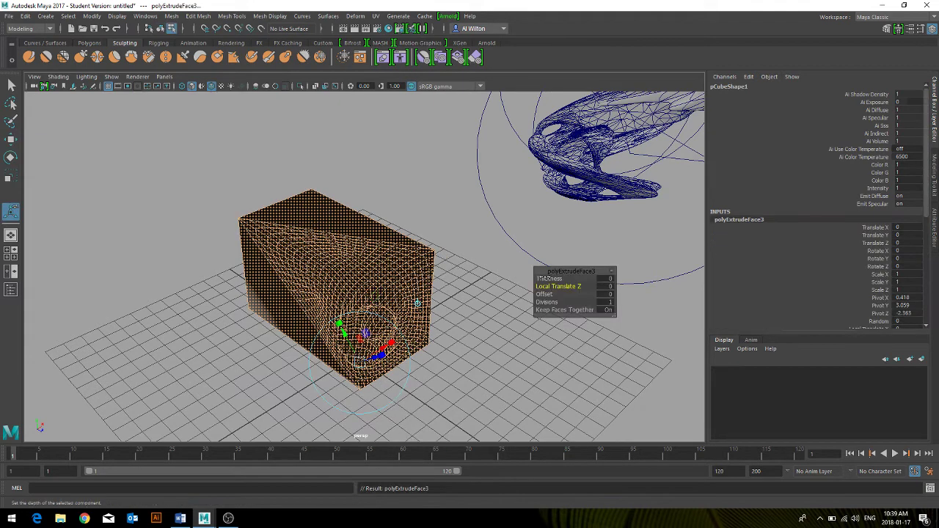
- Try increasing the thickness of the face extrusion and undo that change
click(548, 279)
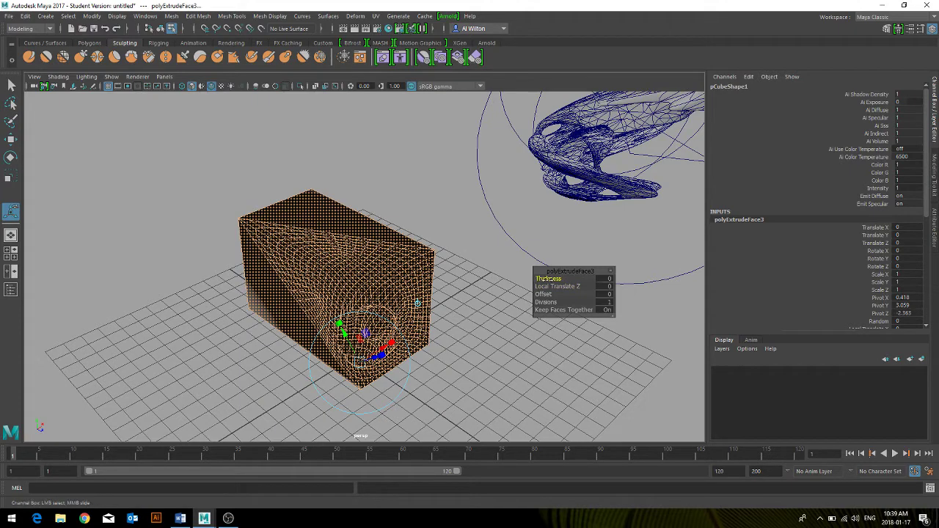
drag(549, 278, 551, 283)
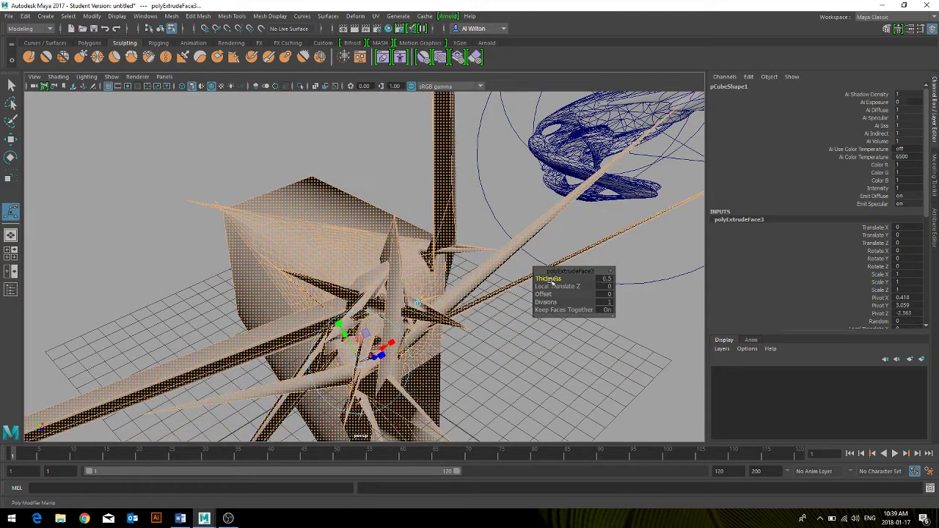
key(ctrl+z)
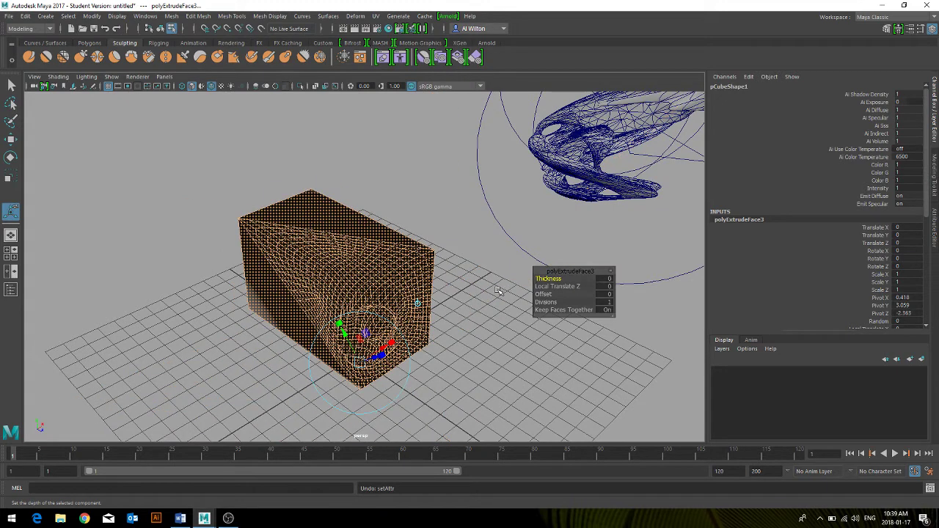
- Inspect the box mesh with its faces deselected and undo the zero-thickness extrusion
click(11, 85)
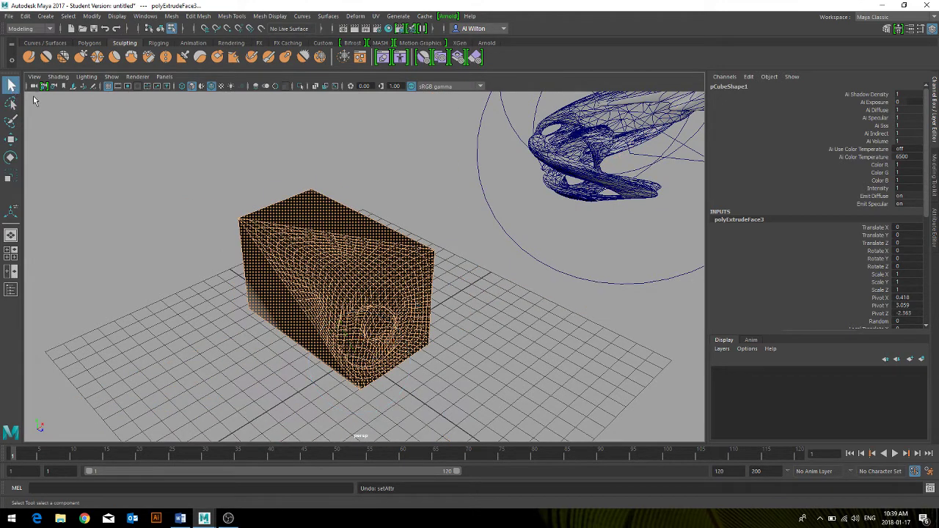
click(196, 143)
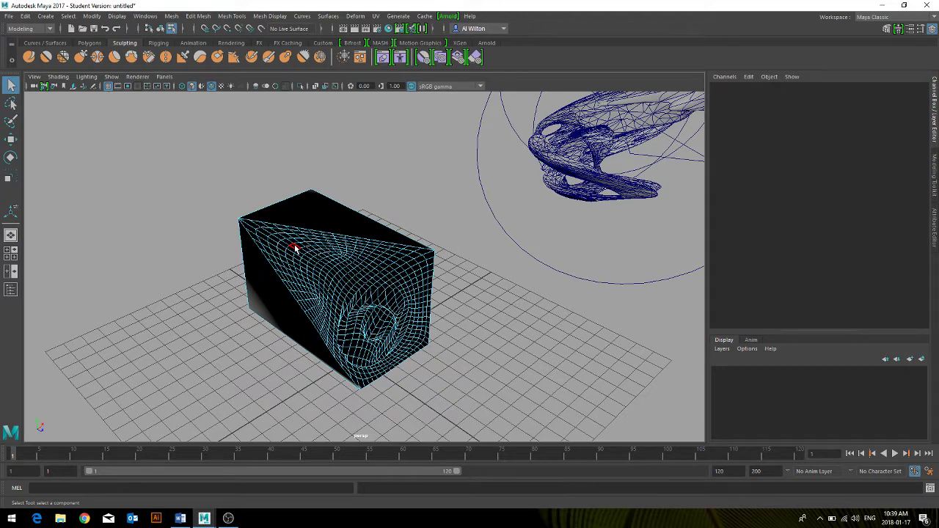
key(ctrl+z)
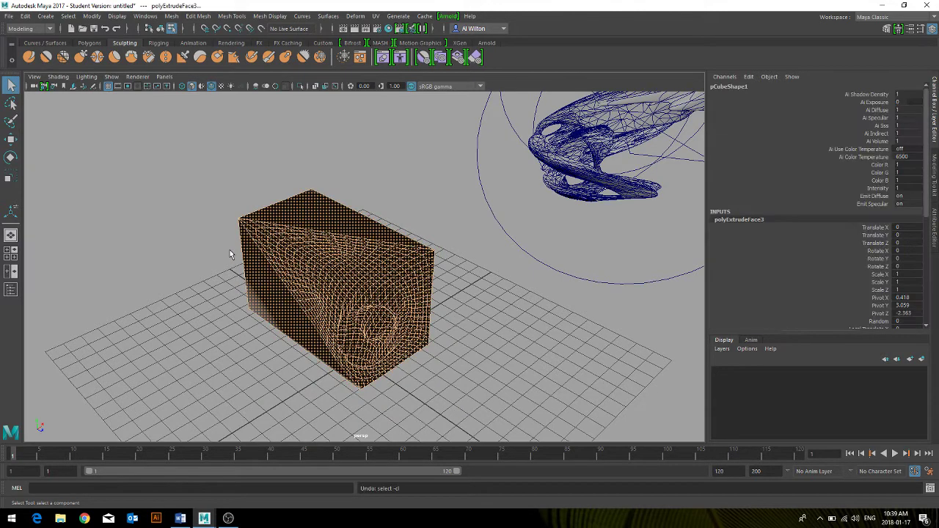
click(207, 254)
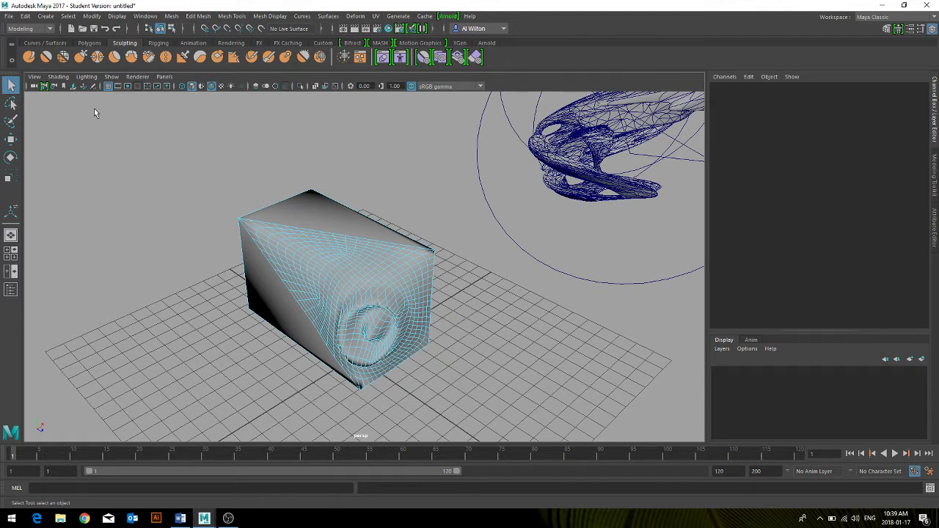
- View the perspective camera's clip plane attributes, and select the box mesh and frame it in the view
click(35, 86)
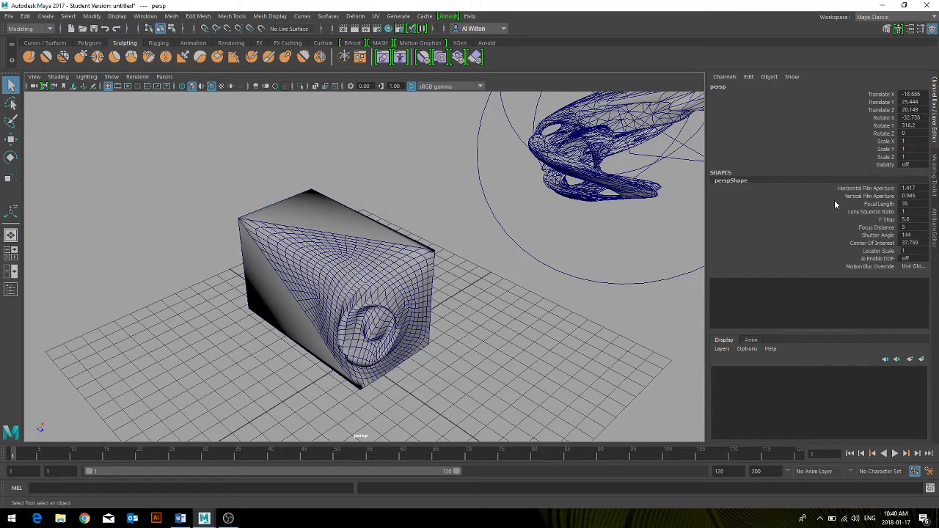
click(935, 225)
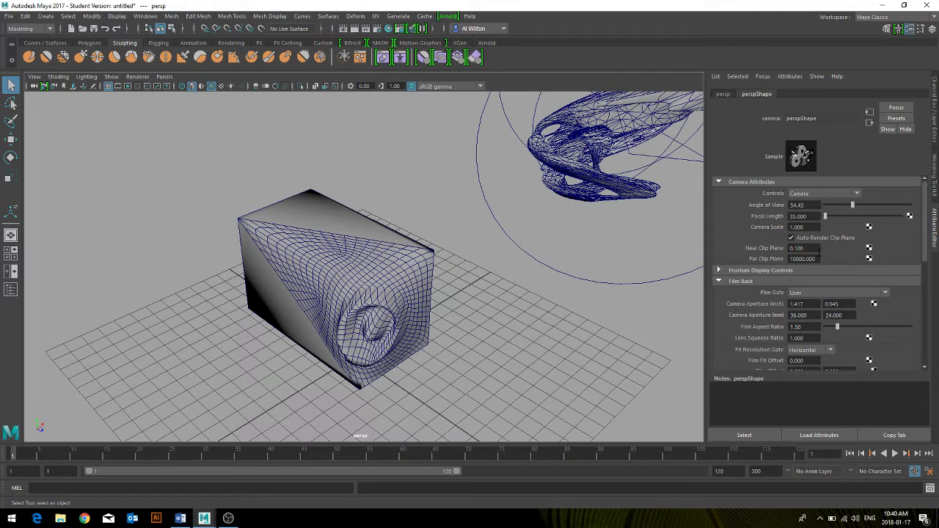
click(317, 295)
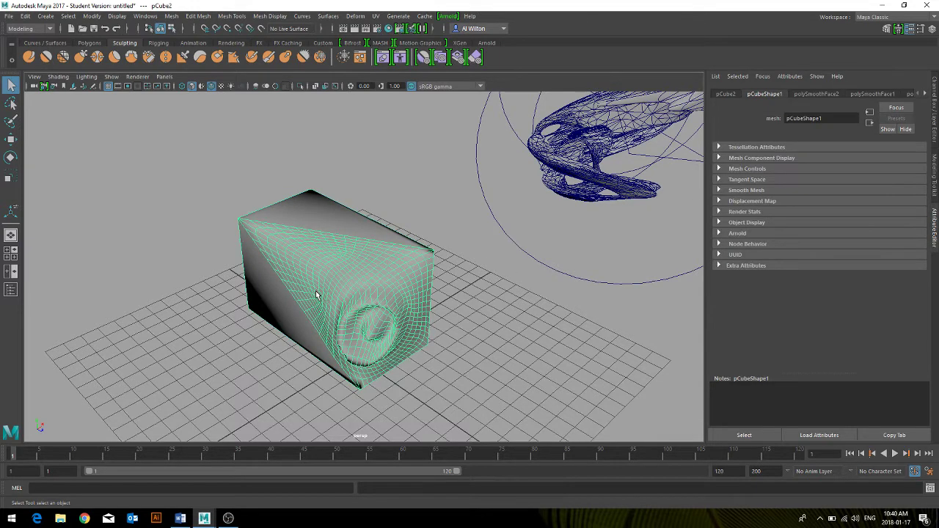
key(f)
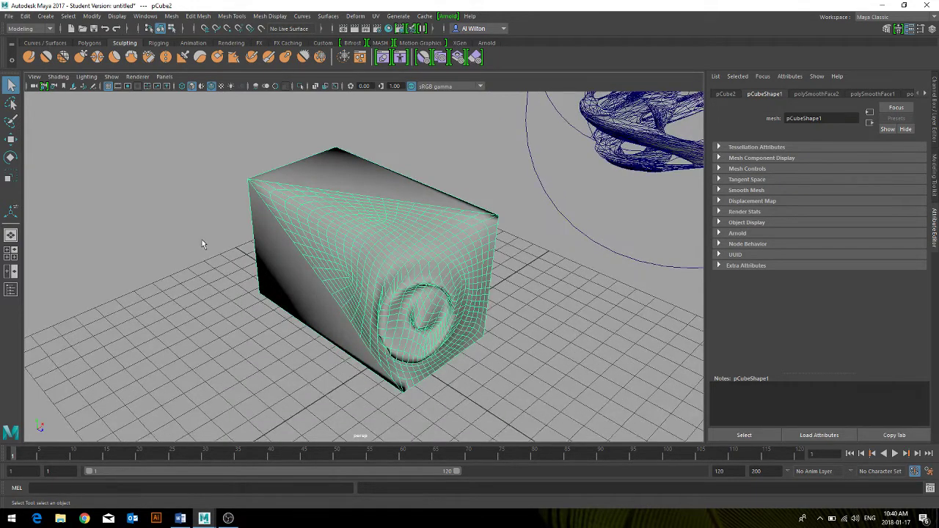
- Show the perspective camera's attributes and set its Near Clip Plane to 100
click(34, 86)
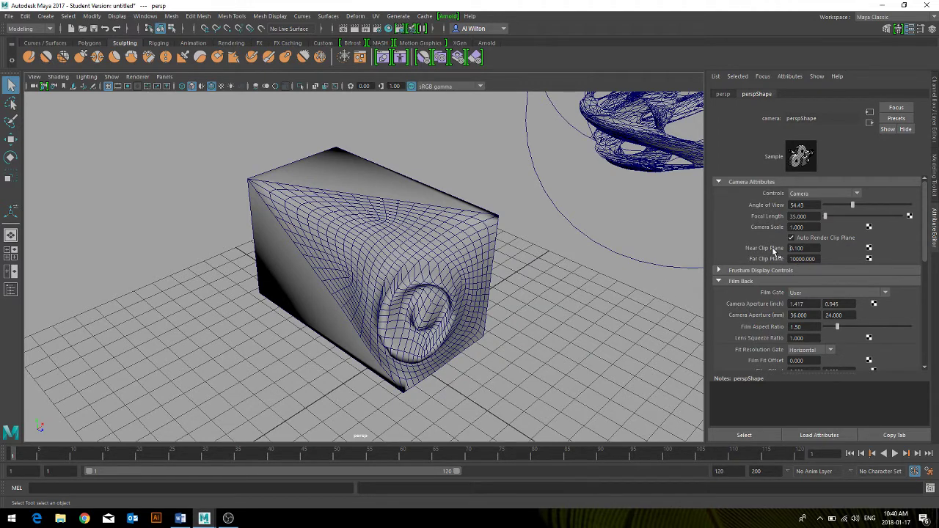
drag(808, 248, 675, 242)
text(100)
key(Return)
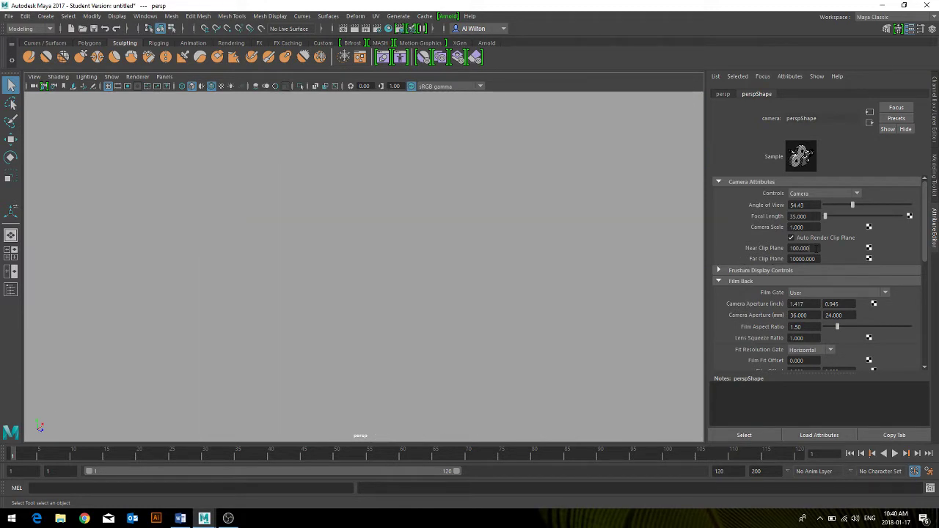
- Set the camera's Near Clip Plane to 1 and check the box mesh from close up
drag(816, 248, 782, 249)
text(1)
key(Return)
scroll(429, 317, up, 1)
scroll(429, 316, up, 4)
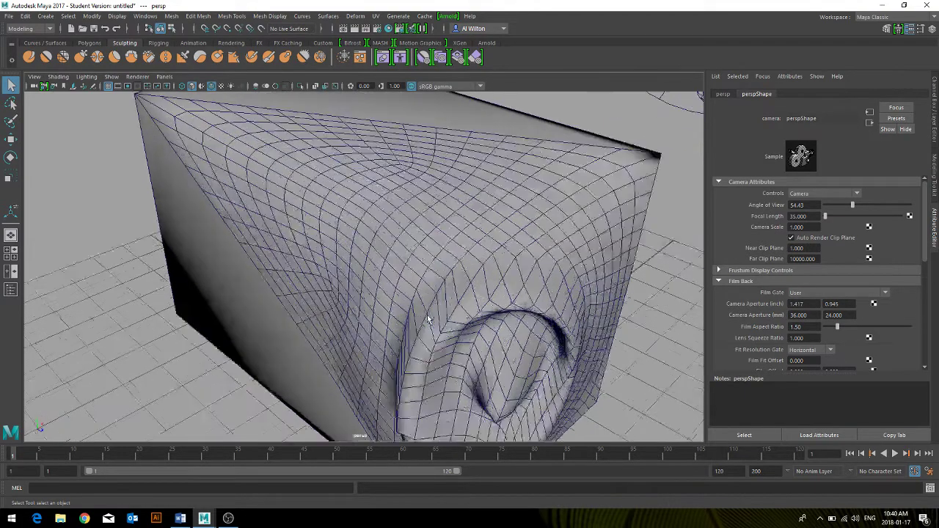
scroll(485, 315, up, 5)
scroll(486, 315, up, 2)
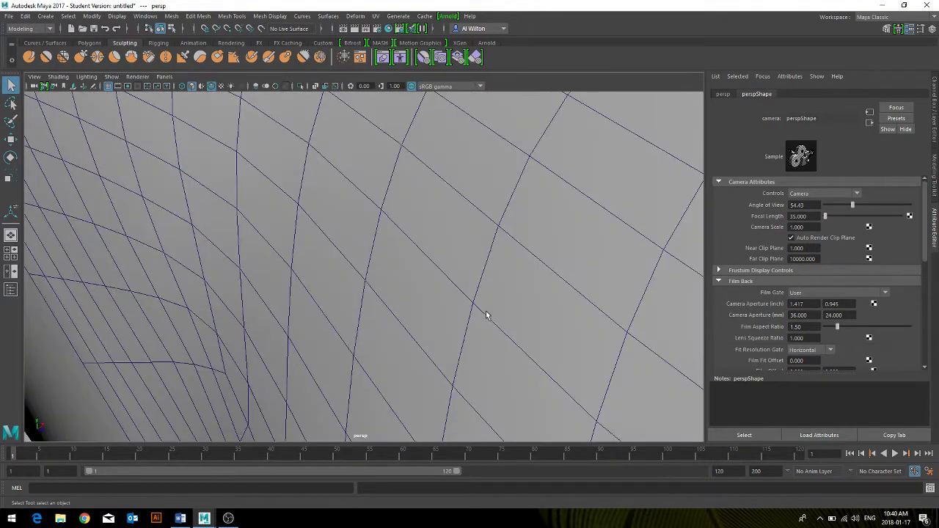
- Set the Near Clip Plane to 4 and check how the box mesh is clipped at different distances
click(797, 247)
text(4)
key(Return)
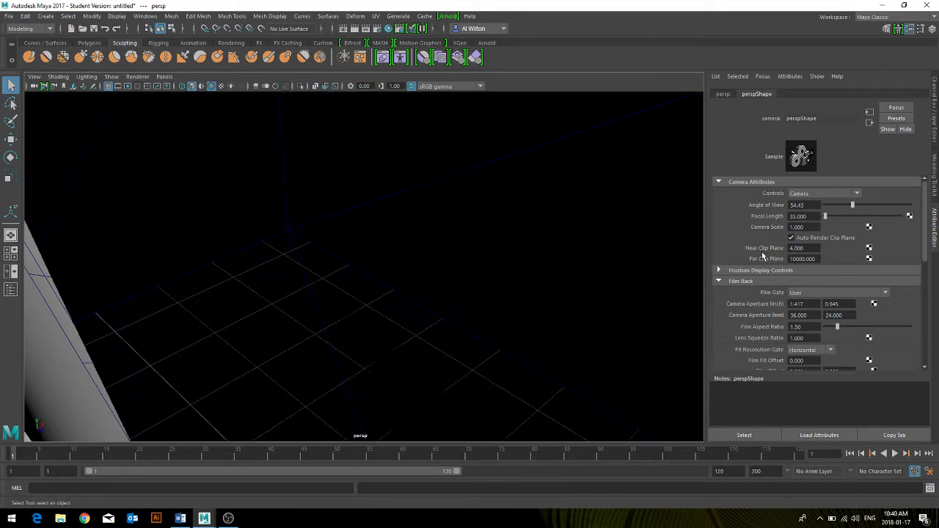
scroll(567, 269, down, 3)
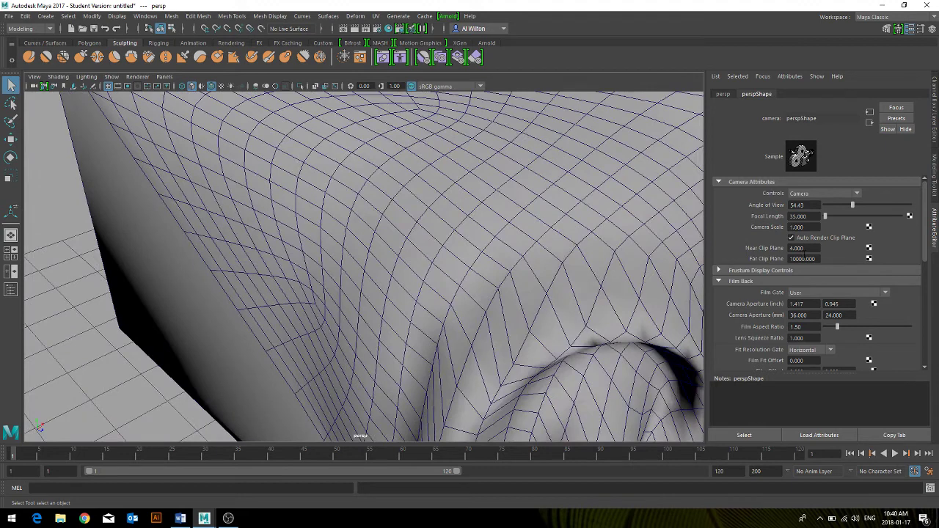
- Try a Near Clip Plane of 15, replace it with 10, and check the clipping of the box mesh
click(802, 249)
text(15)
key(Return)
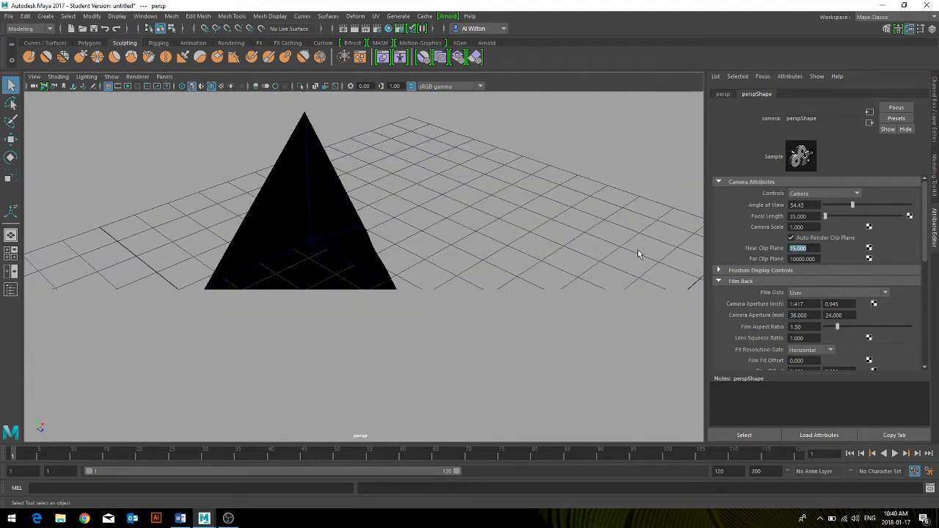
text(10)
key(Return)
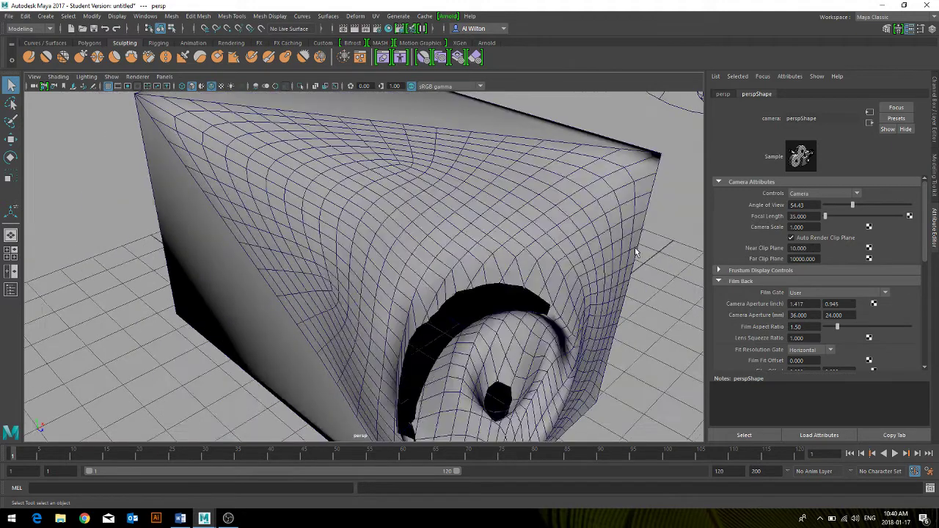
scroll(636, 252, up, 3)
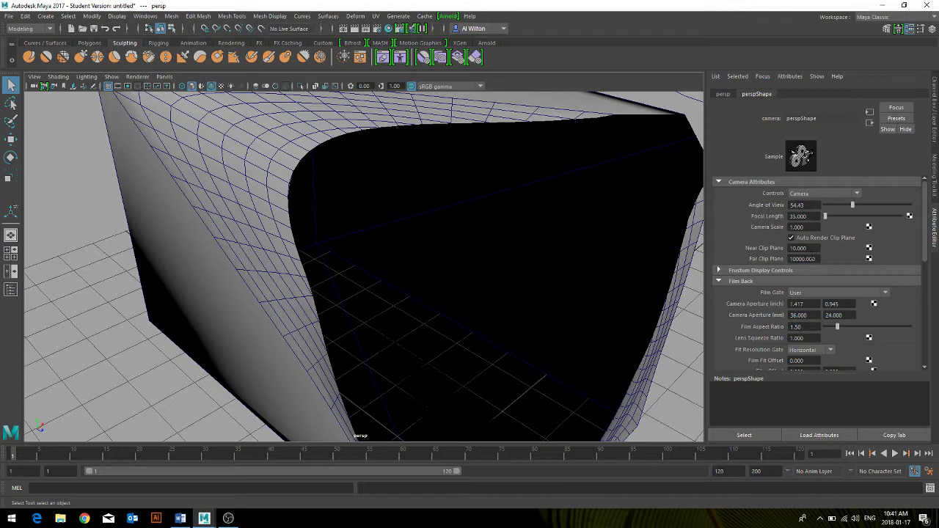
- Set the perspective camera's Far Clip Plane to 12
click(811, 258)
text(12)
key(Return)
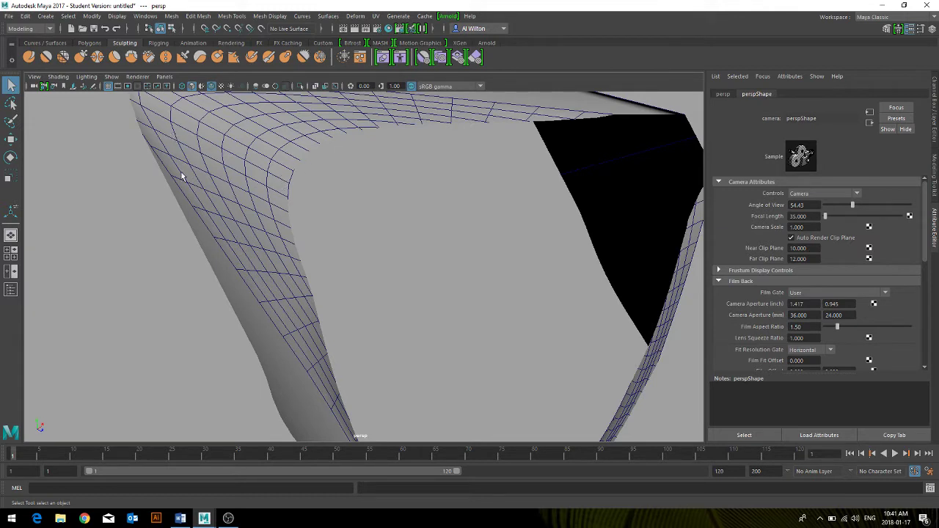
- Set the camera's Near Clip Plane to 0.1 and Far Clip Plane to 100000, and frame the box mesh
click(798, 248)
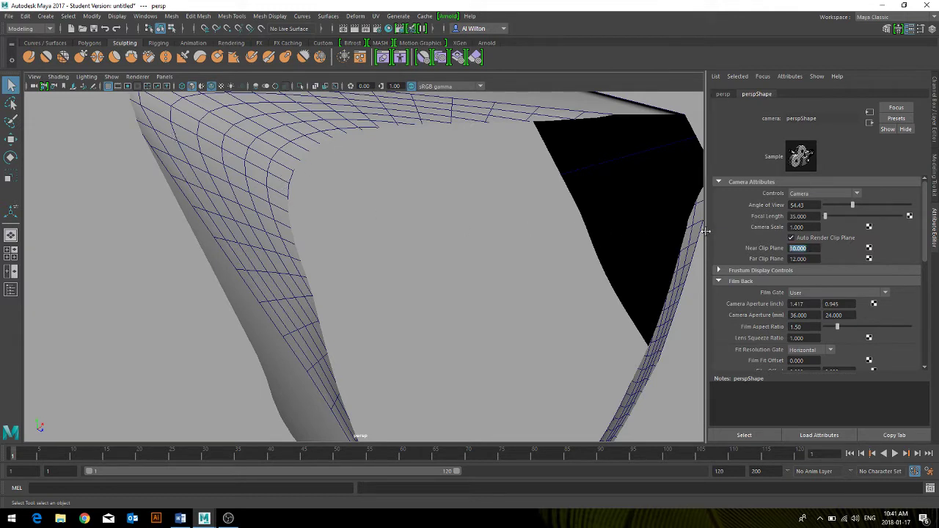
key(BackSpace)
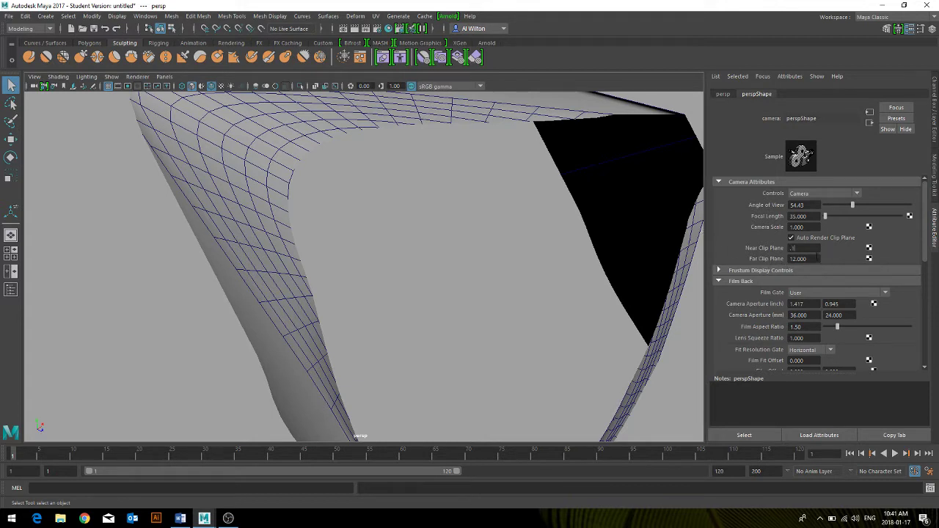
text(.1)
key(Tab)
text(1)
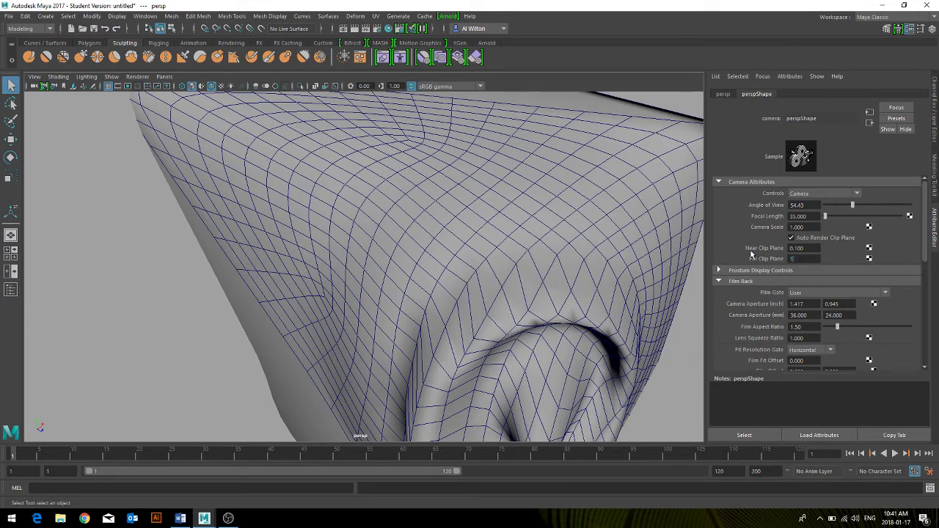
text(00000)
key(Return)
click(480, 214)
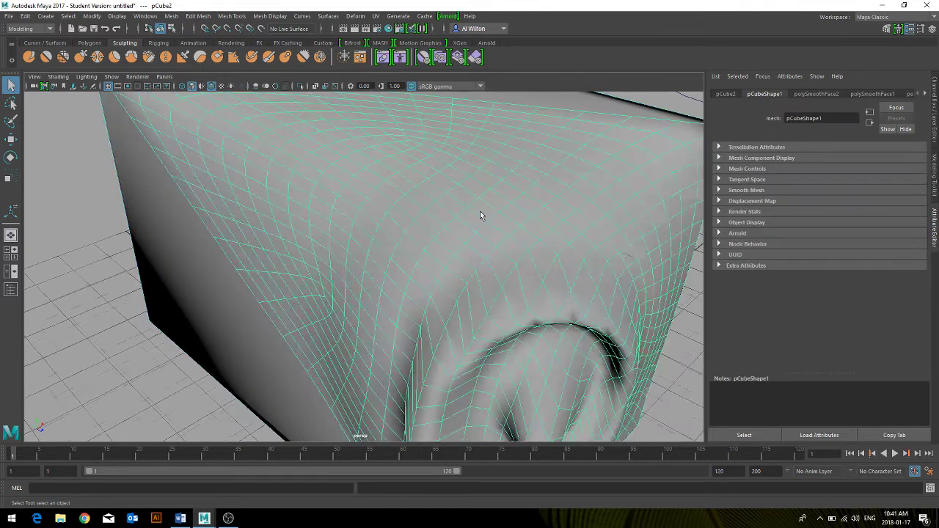
key(f)
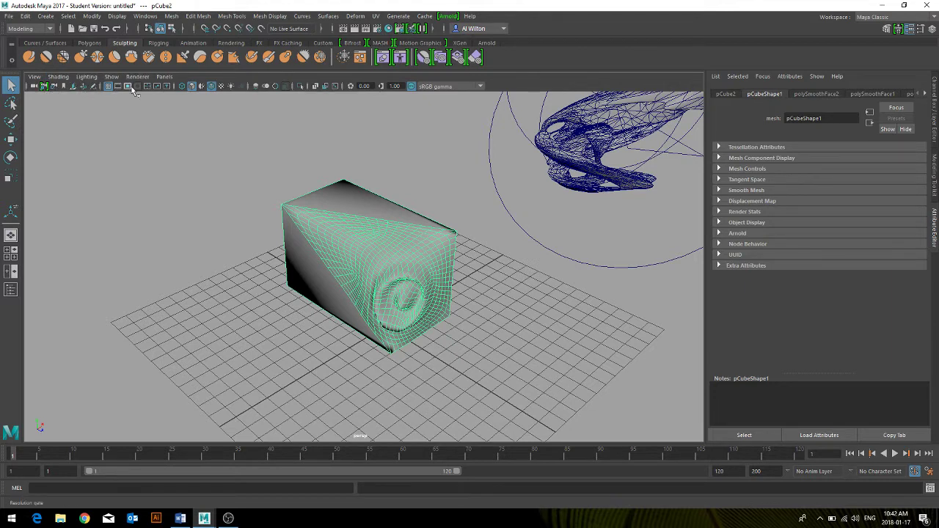
- Switch the viewport to Flat Shade All and look at the deselected box mesh more closely
click(36, 77)
mouse_move(60, 79)
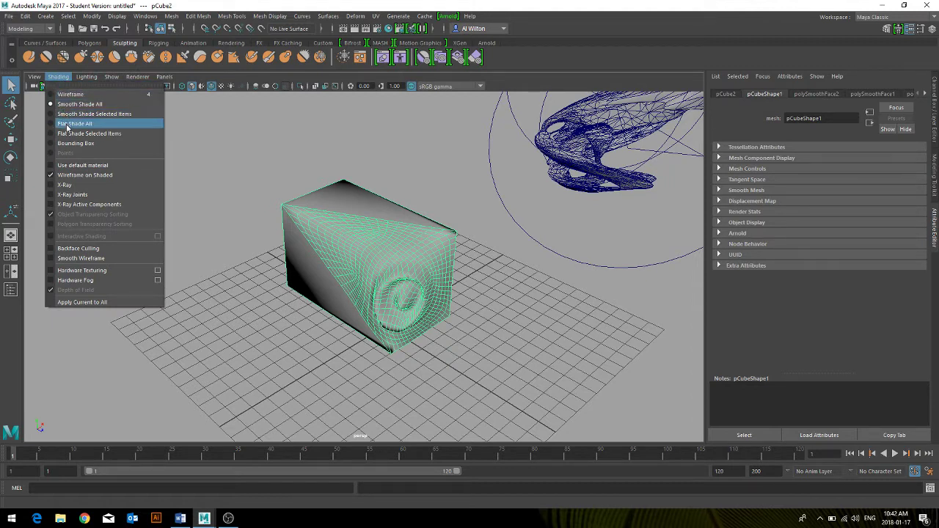
click(70, 94)
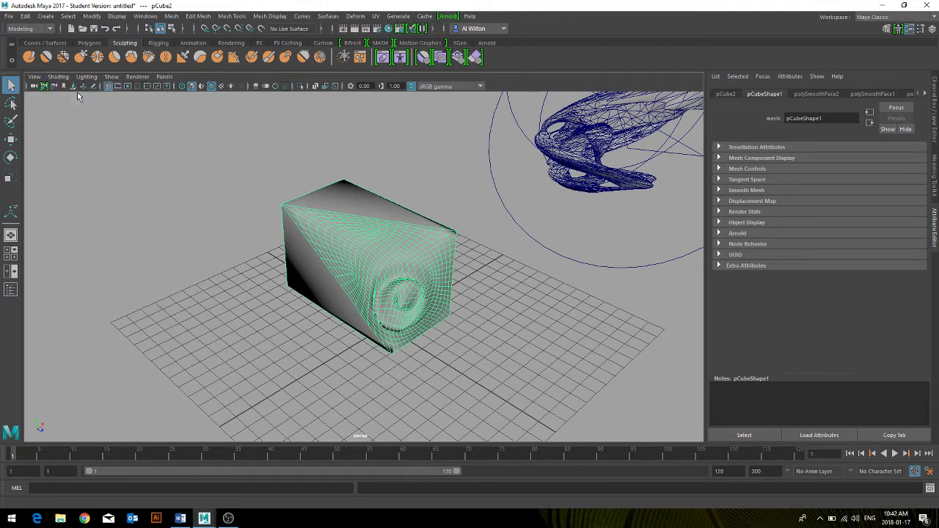
click(59, 76)
click(68, 105)
click(59, 77)
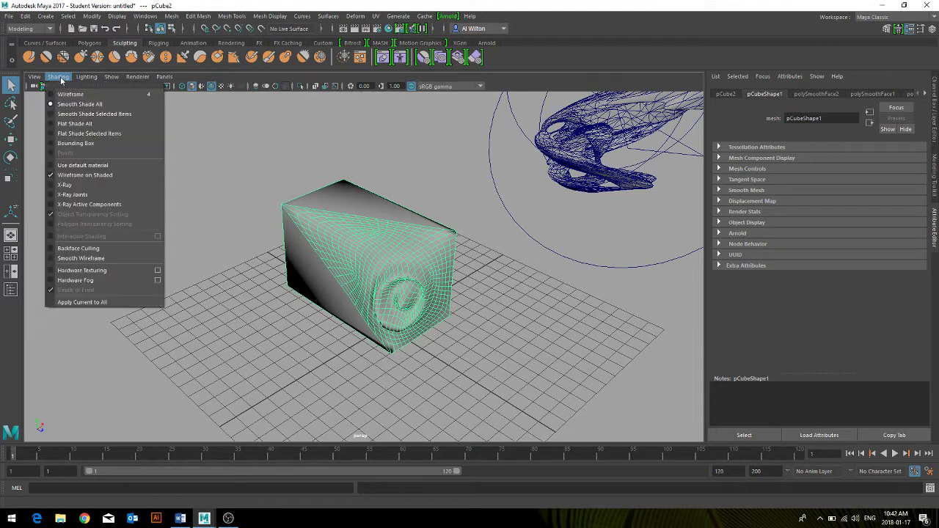
click(73, 123)
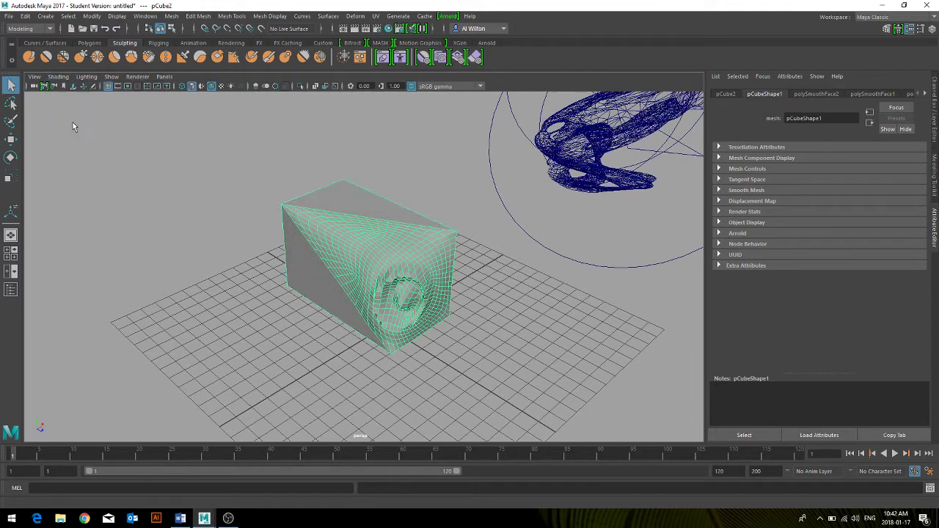
click(372, 184)
scroll(393, 242, up, 4)
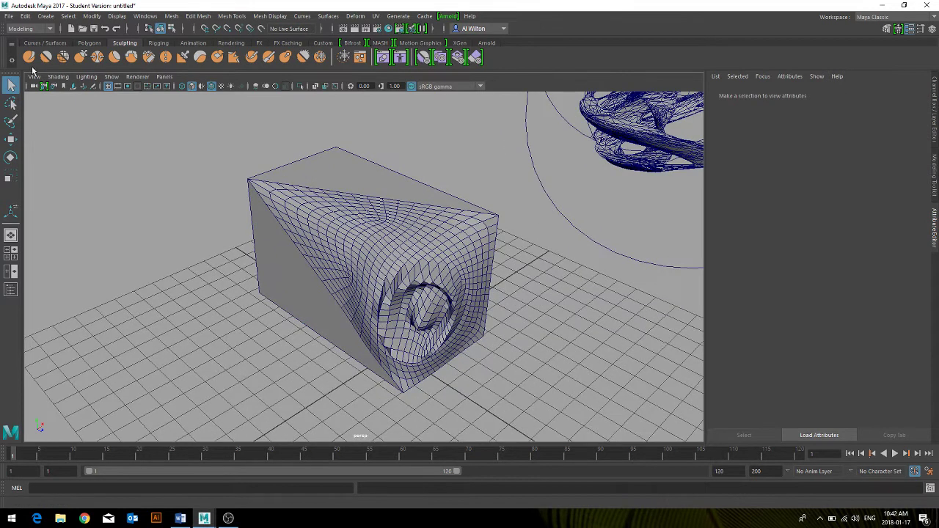
- Switch the viewport shading to Smooth Shade All and select the box mesh
click(51, 77)
click(58, 103)
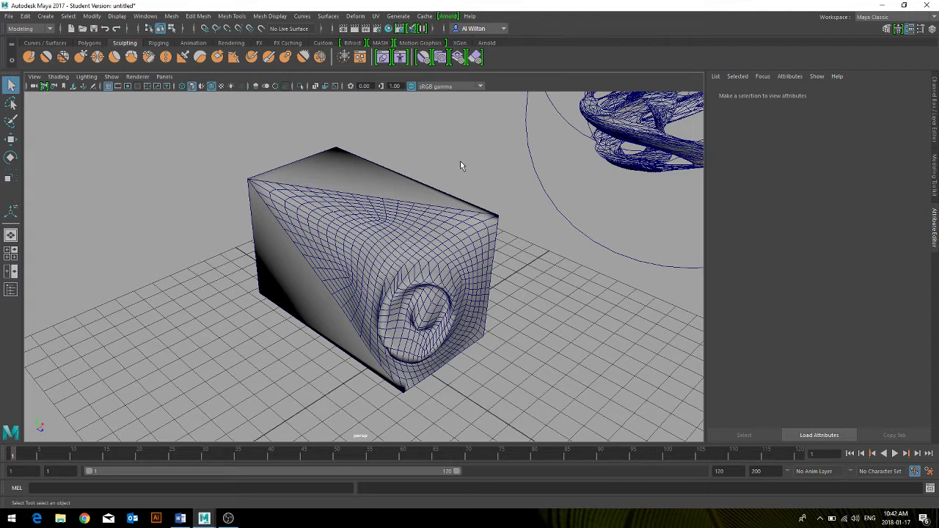
click(64, 76)
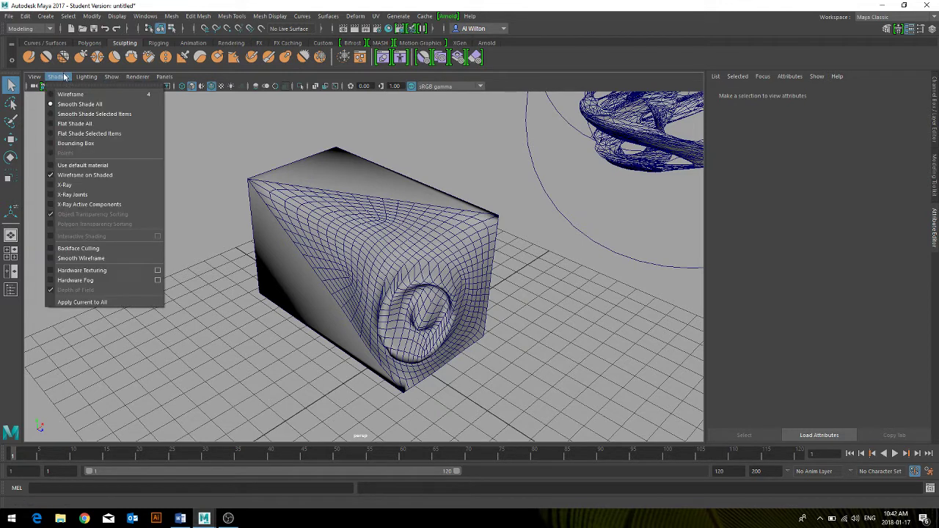
click(329, 184)
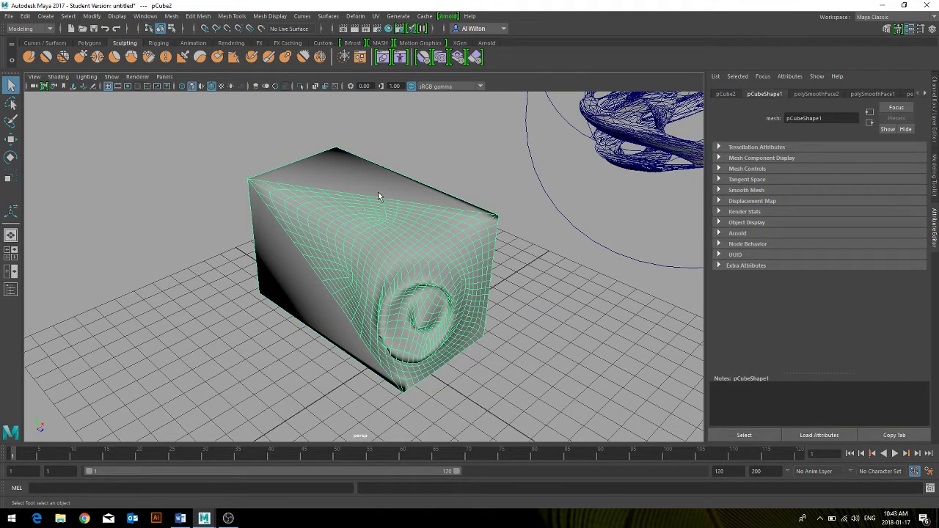
- Toggle the viewport between wireframe display and smooth shading, ending on smooth shading
click(181, 85)
click(193, 87)
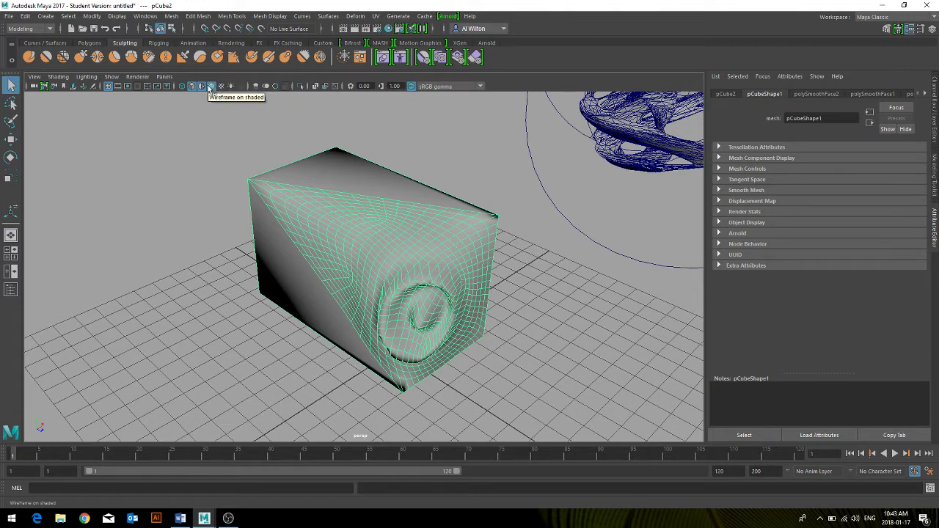
click(185, 86)
click(192, 86)
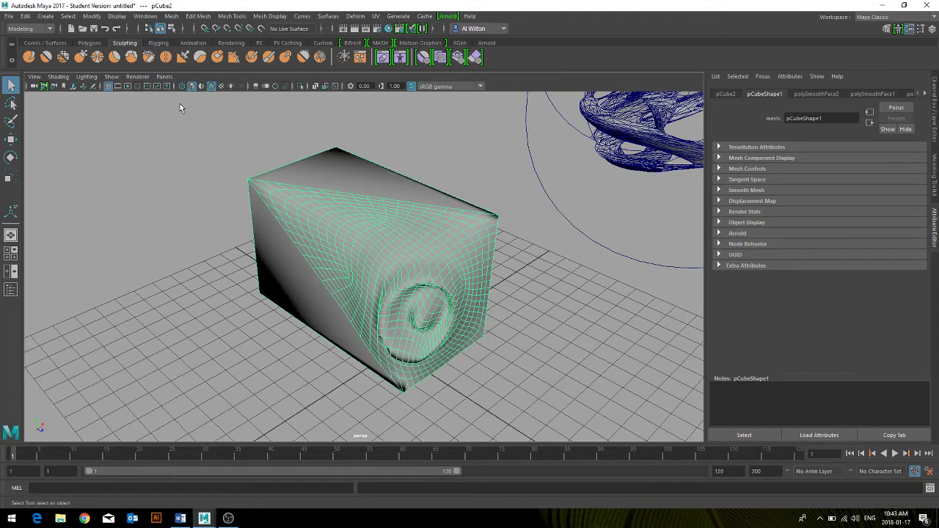
- Turn on Two Sided Lighting for the viewport and check the box mesh deselected and selected
click(87, 76)
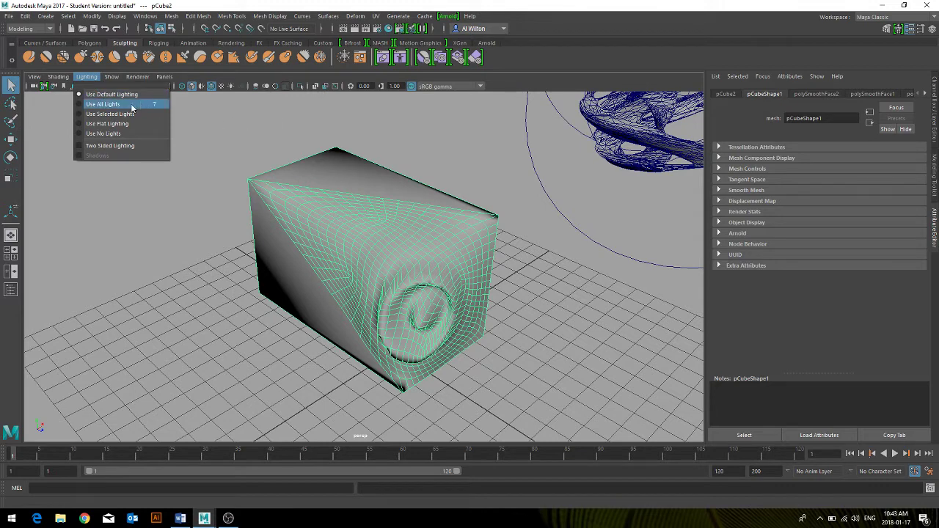
click(284, 142)
click(355, 185)
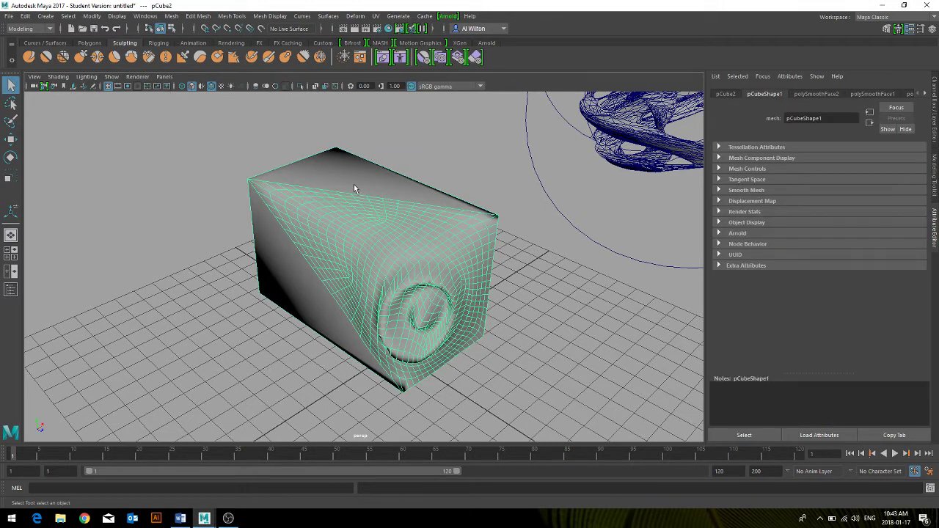
click(86, 77)
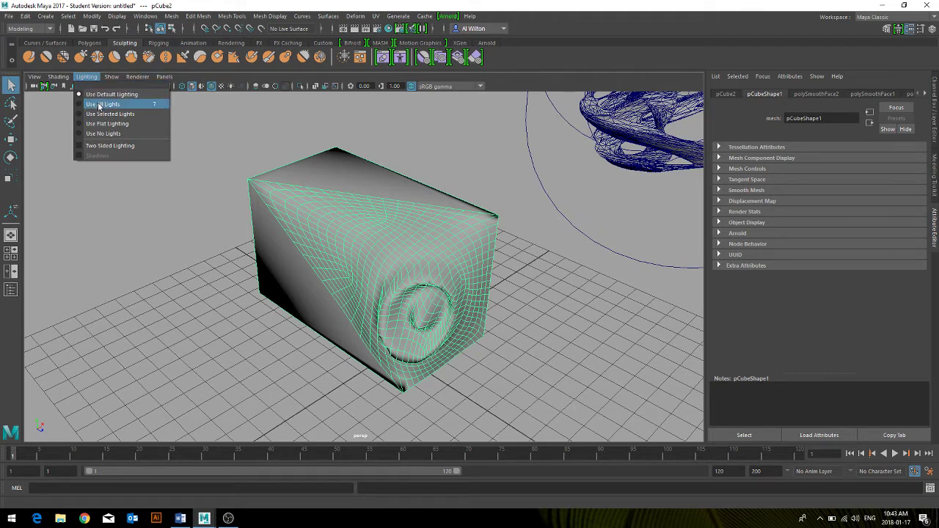
click(108, 146)
click(250, 161)
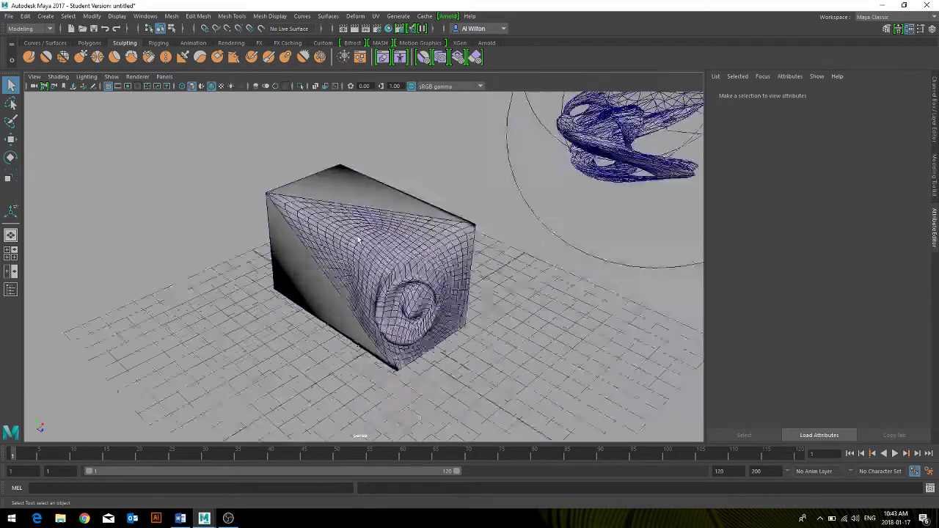
click(335, 161)
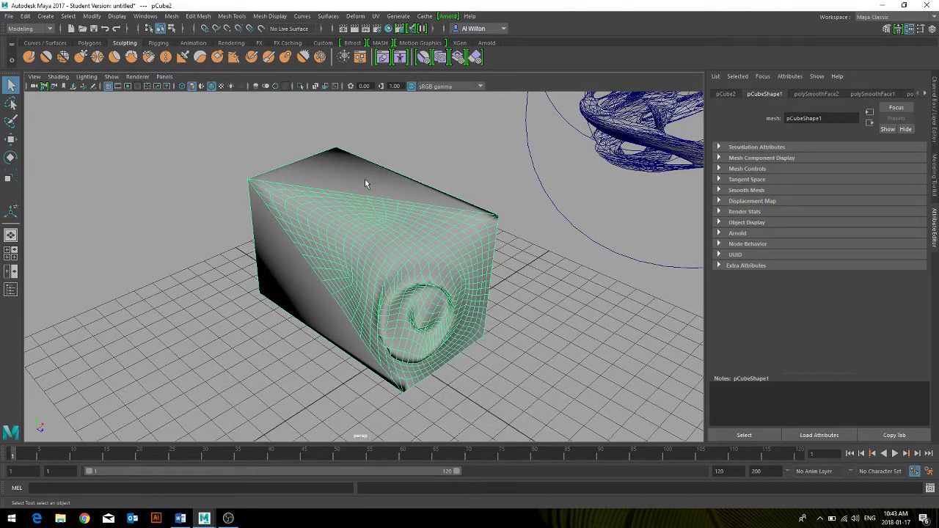
- Delete two faces from the underside of the box mesh to open up its interior
click(283, 332)
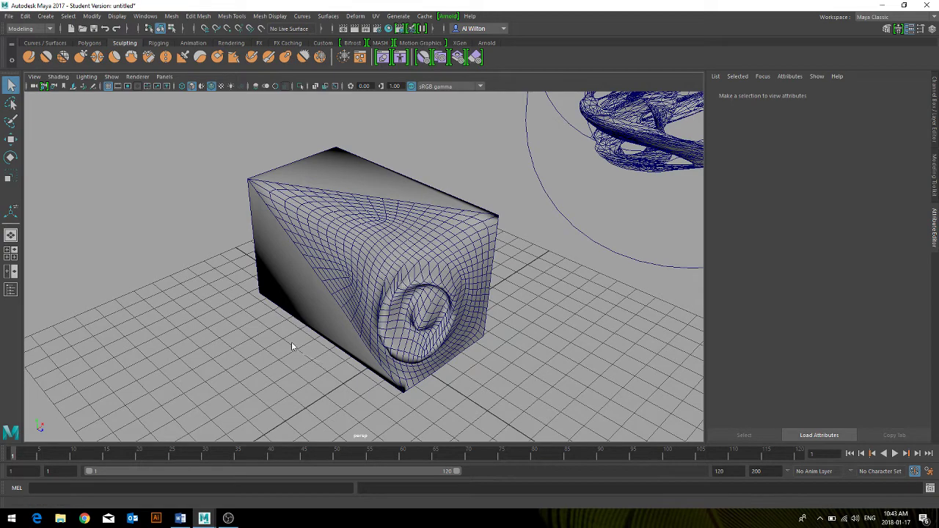
alt+drag(291, 348, 477, 307)
click(477, 307)
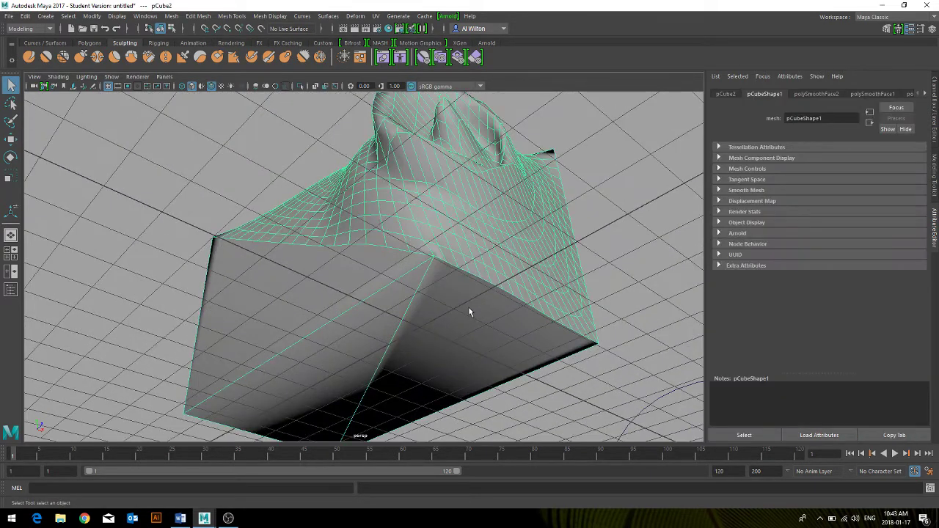
right_drag(469, 304, 462, 261)
click(429, 320)
key(Delete)
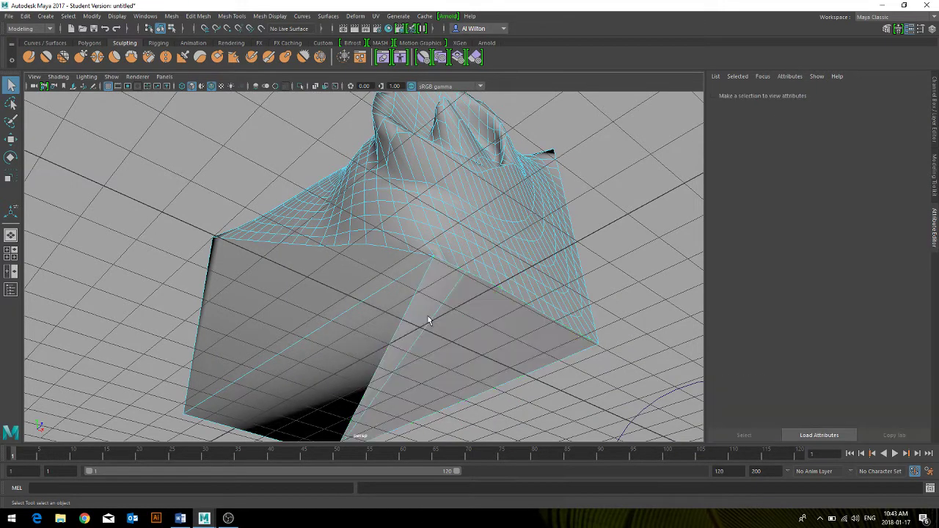
scroll(467, 341, up, 3)
scroll(380, 294, down, 3)
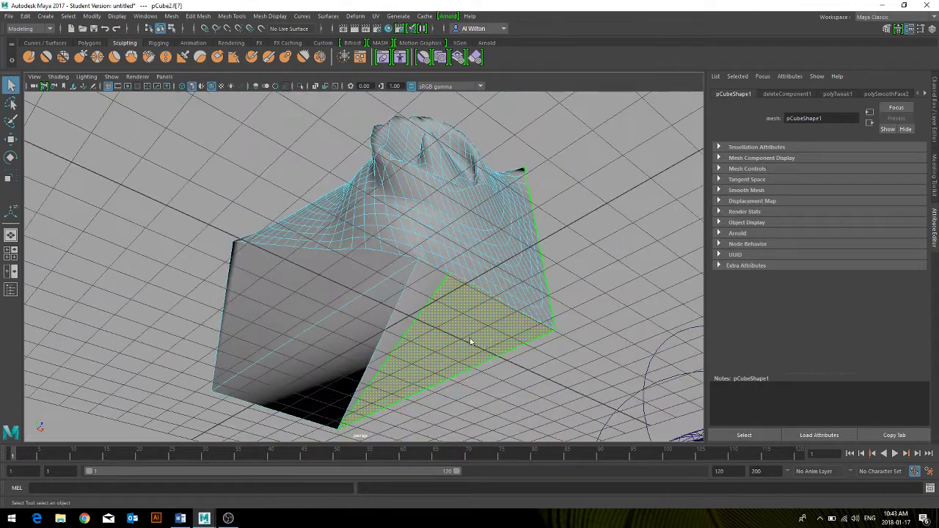
right_drag(434, 322, 434, 267)
click(430, 278)
key(Delete)
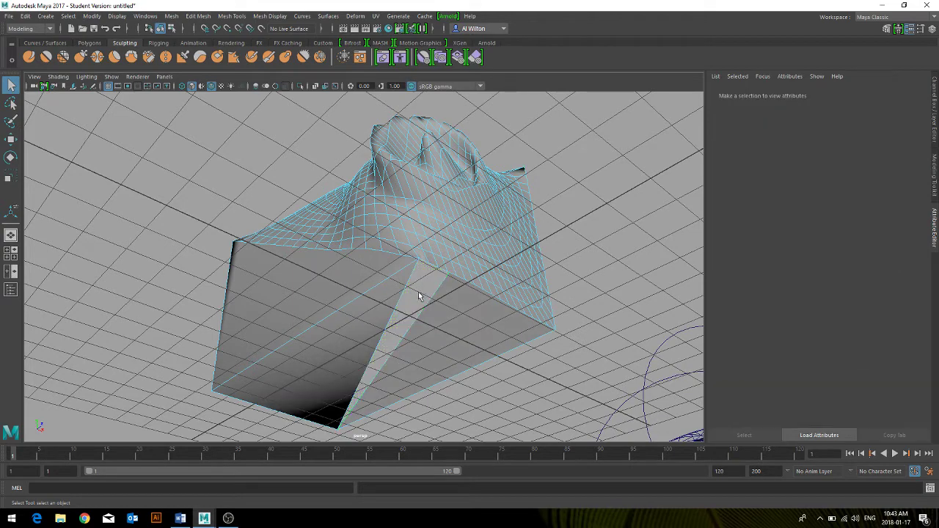
- Examine the opened interior of the box mesh from below with two-sided lighting on
scroll(422, 299, up, 3)
scroll(411, 300, down, 3)
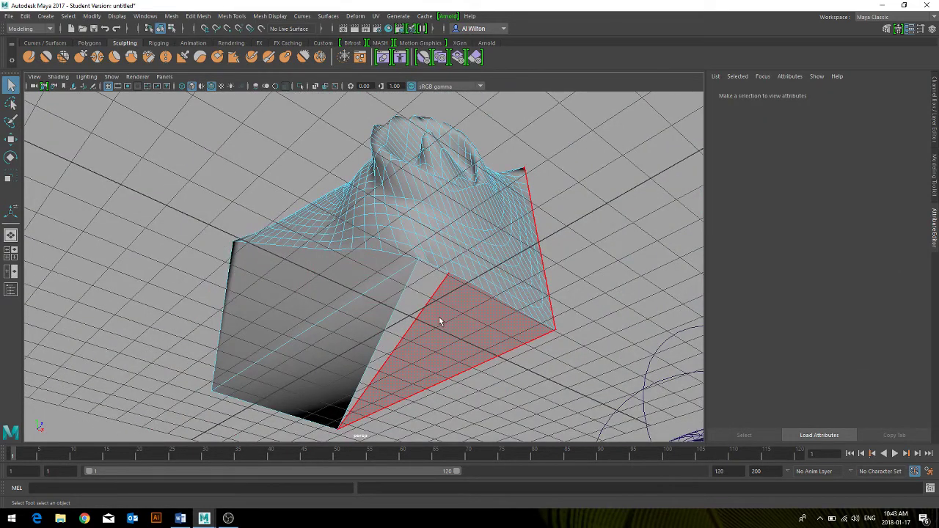
scroll(429, 354, down, 2)
alt+drag(390, 358, 365, 352)
scroll(367, 352, up, 4)
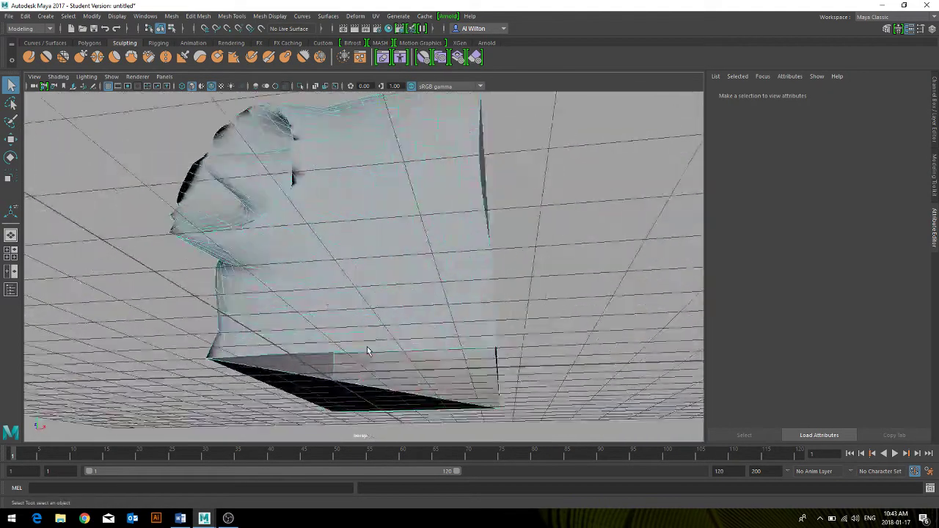
scroll(367, 362, up, 5)
scroll(358, 360, down, 3)
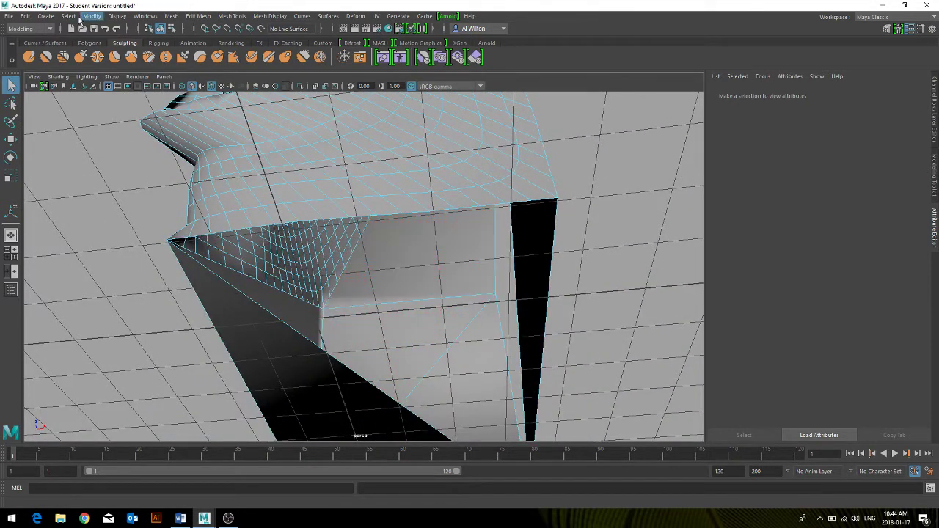
- Try the Use All Lights and Use Selected Lights viewport modes, cancelling the student-version autosave
click(86, 76)
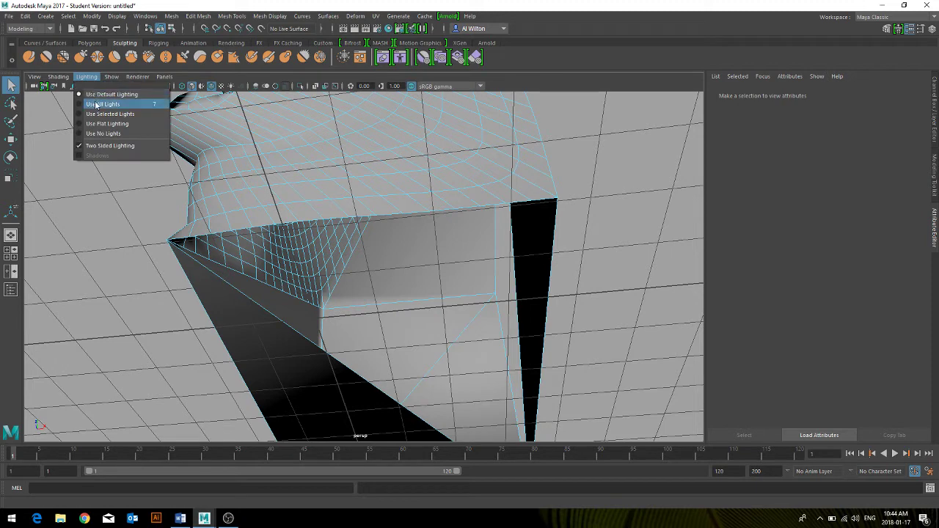
click(94, 92)
click(88, 76)
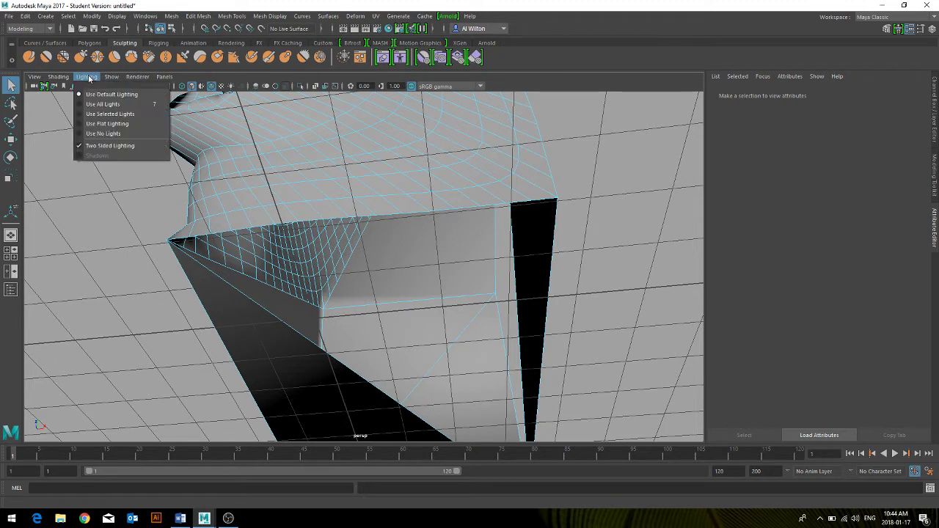
click(91, 107)
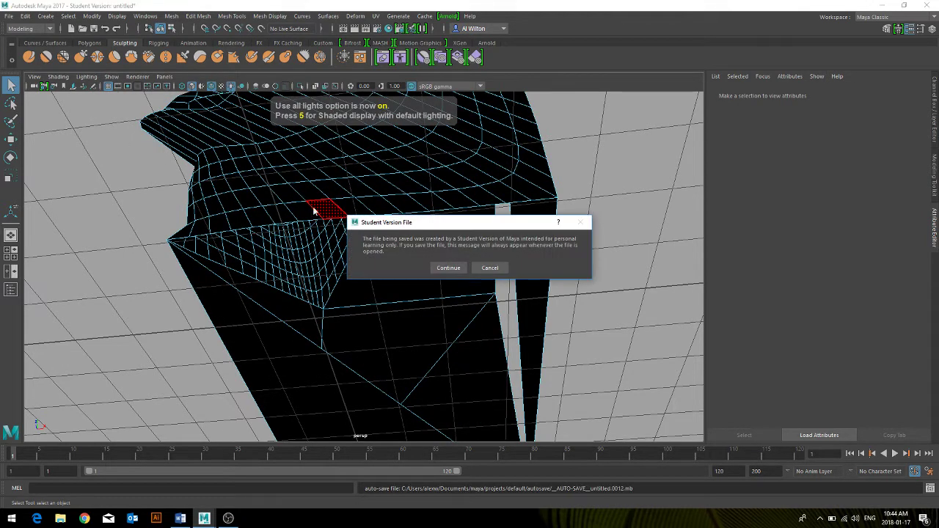
click(489, 268)
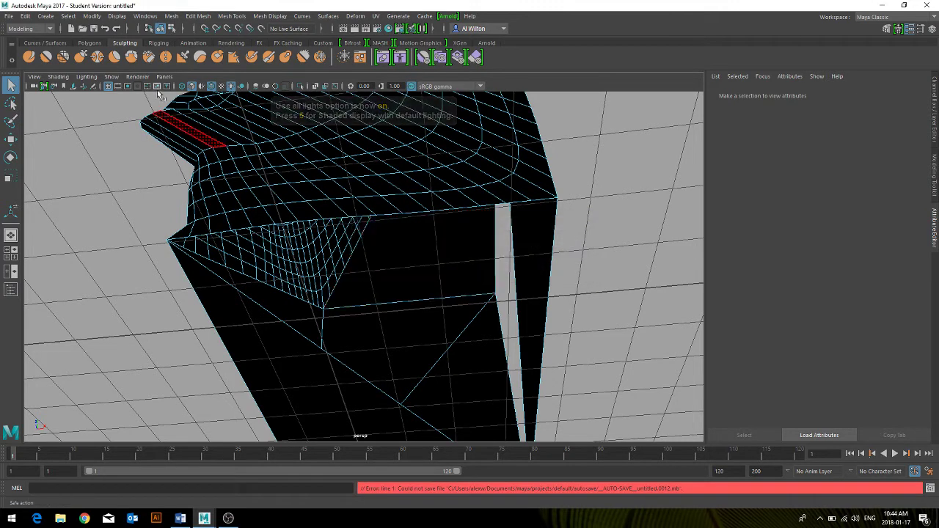
click(98, 79)
click(100, 111)
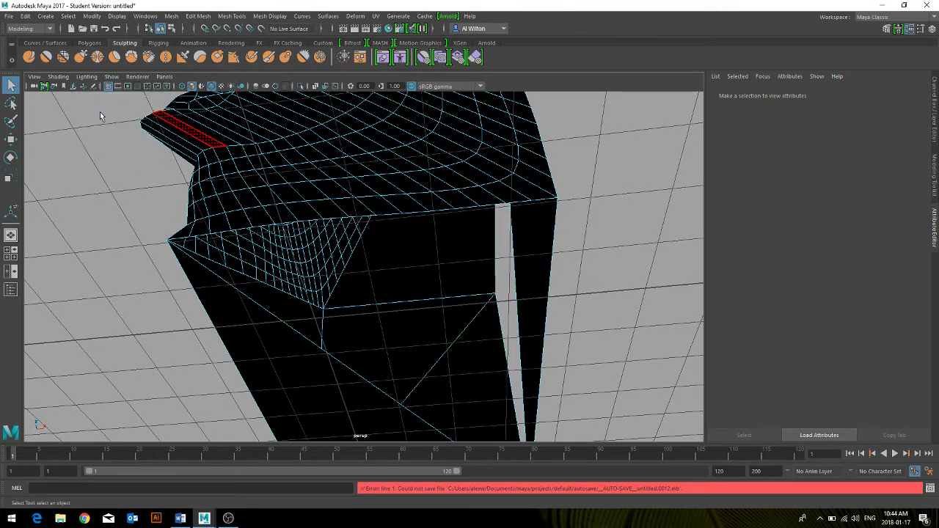
- Turn off Two Sided Lighting and set the viewport back to Use Default Lighting
click(87, 77)
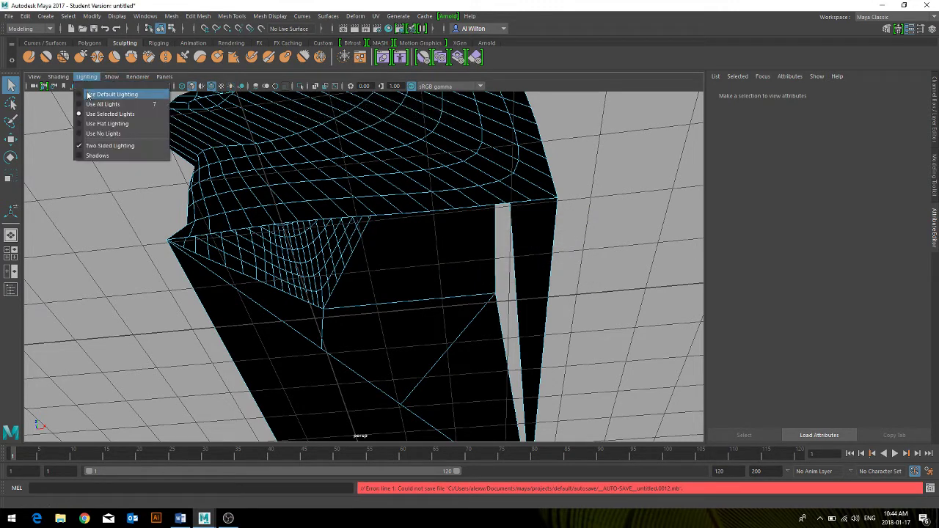
click(99, 145)
click(87, 76)
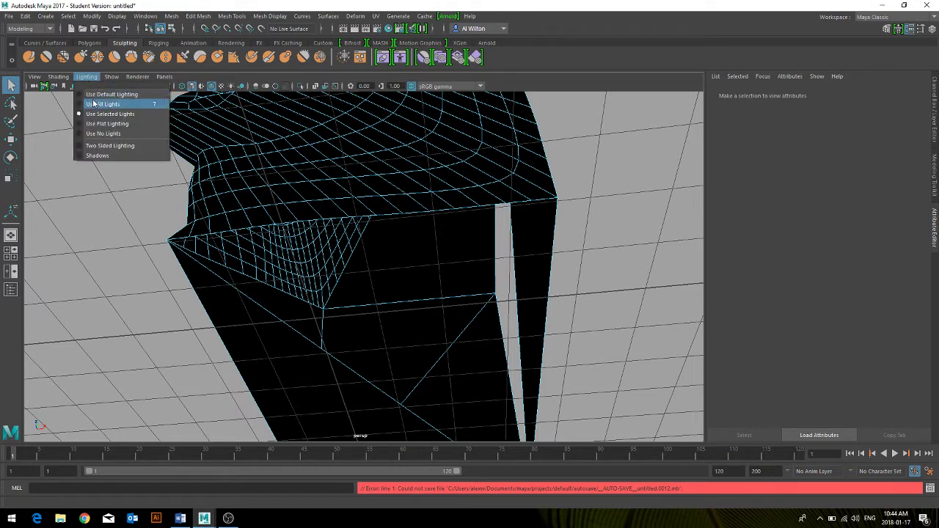
click(95, 94)
scroll(199, 207, down, 2)
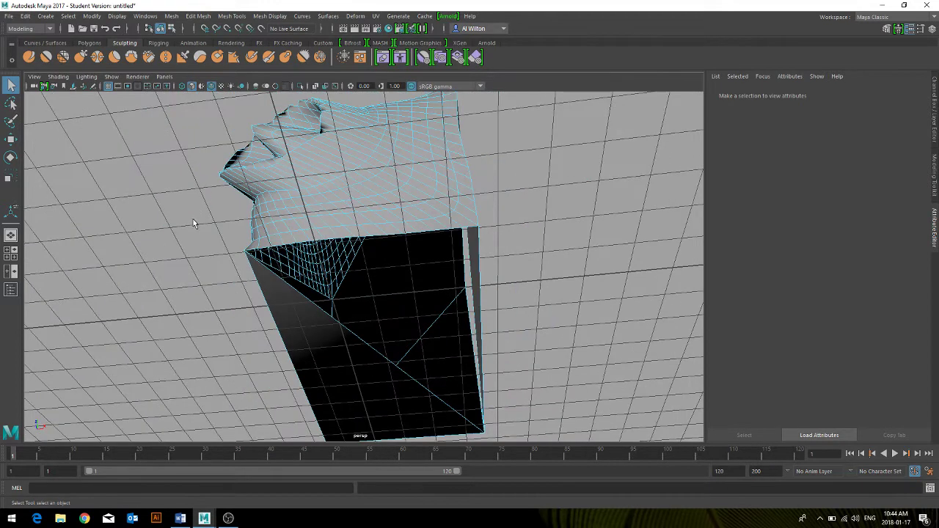
- Toggle Two Sided Lighting on and off again to compare how the box mesh's interior faces display
click(87, 76)
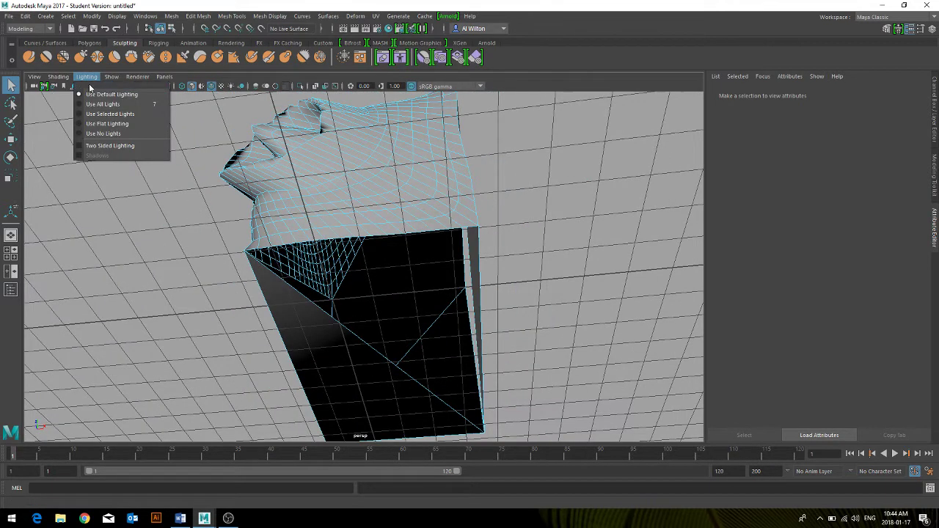
click(112, 145)
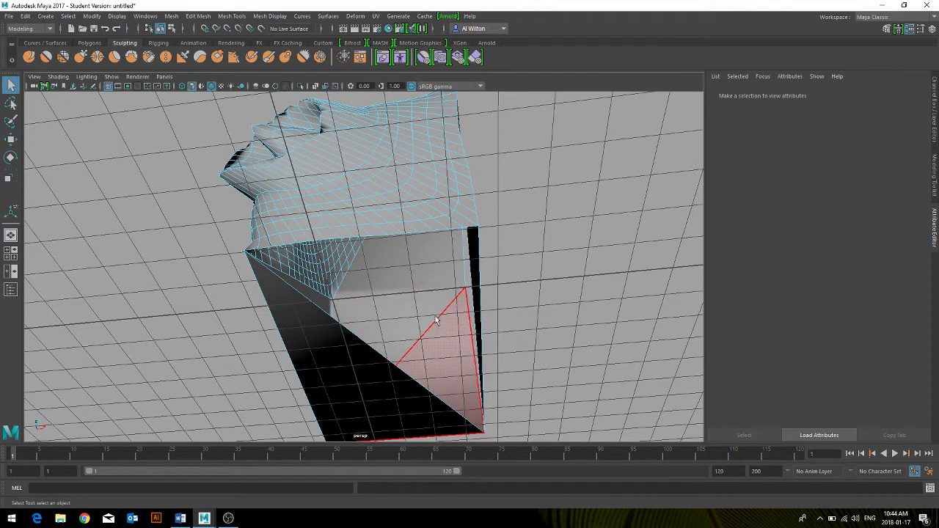
click(86, 76)
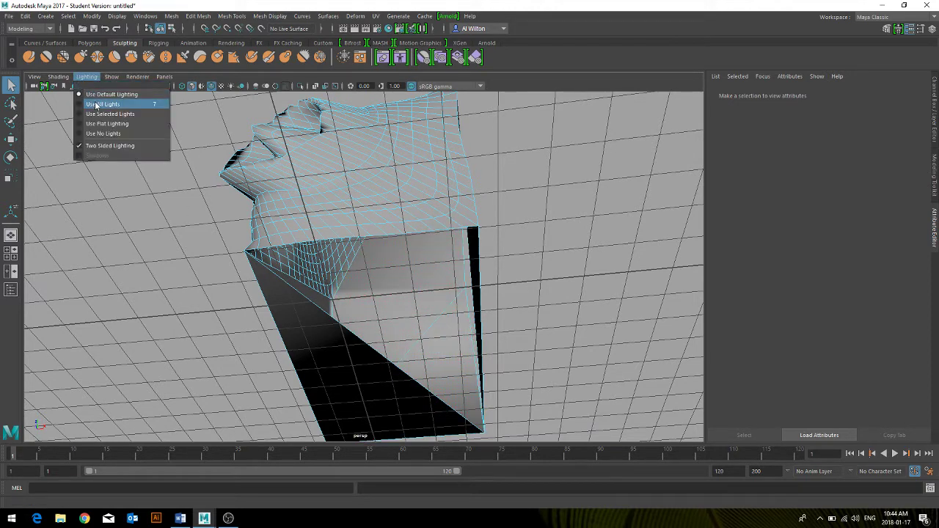
click(88, 145)
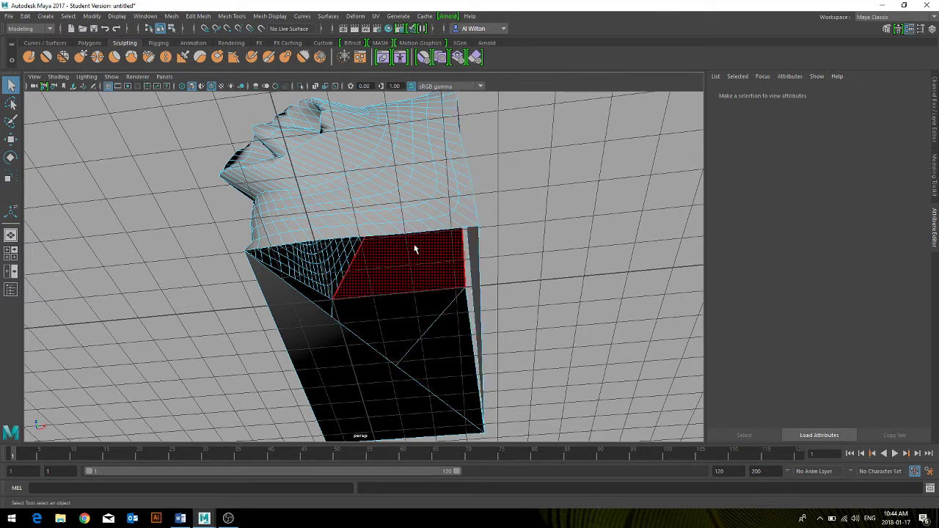
scroll(465, 179, up, 2)
scroll(438, 214, down, 2)
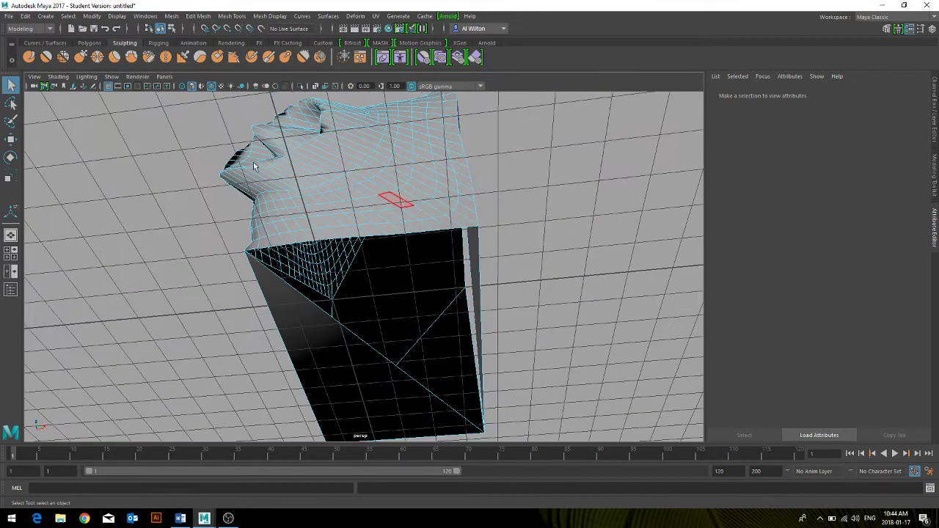
- Try Use Flat Lighting on the box mesh and return the viewport to Use Default Lighting
click(87, 76)
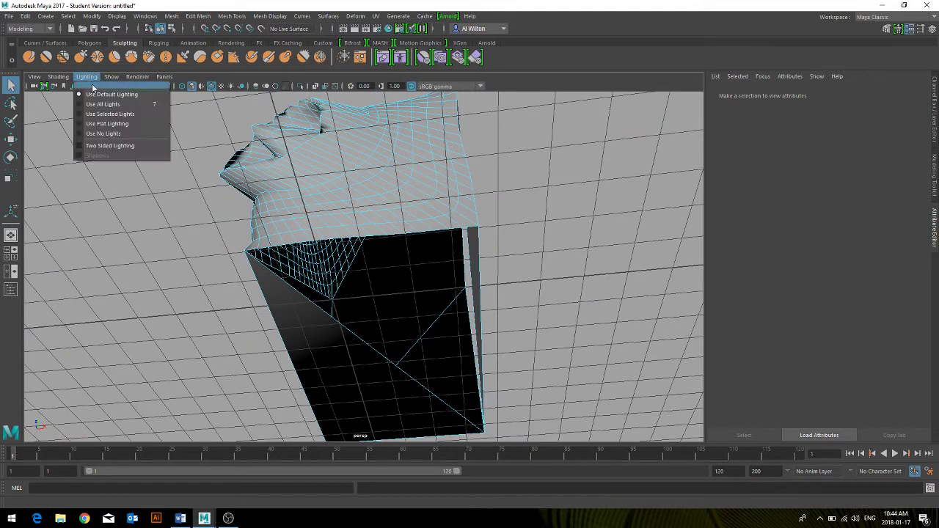
click(108, 124)
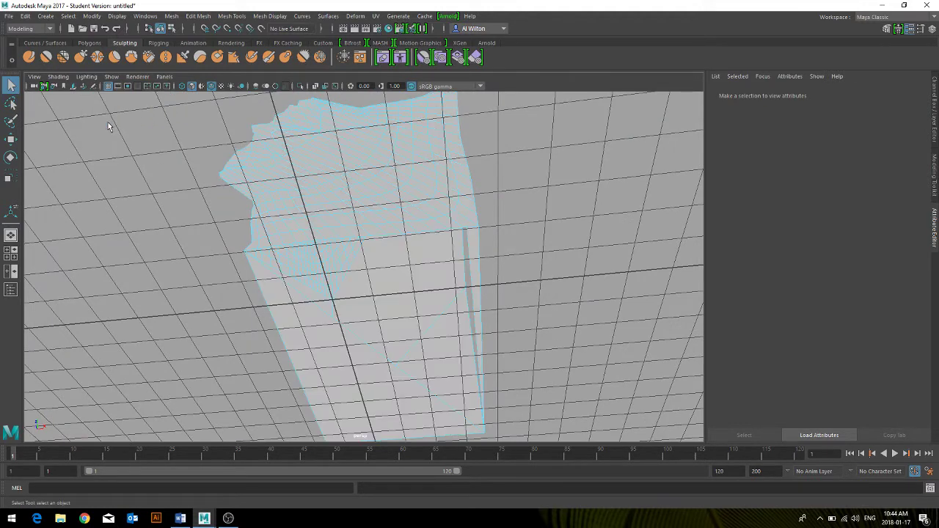
click(86, 76)
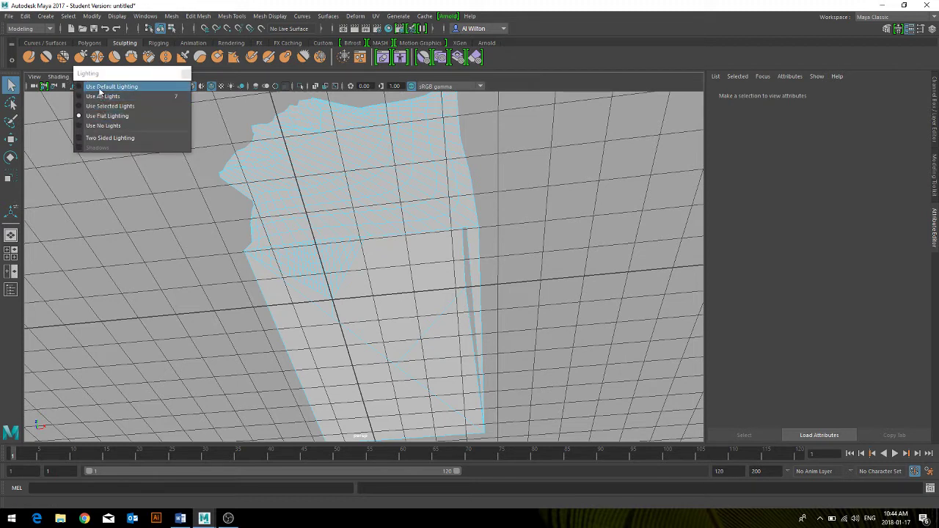
click(100, 88)
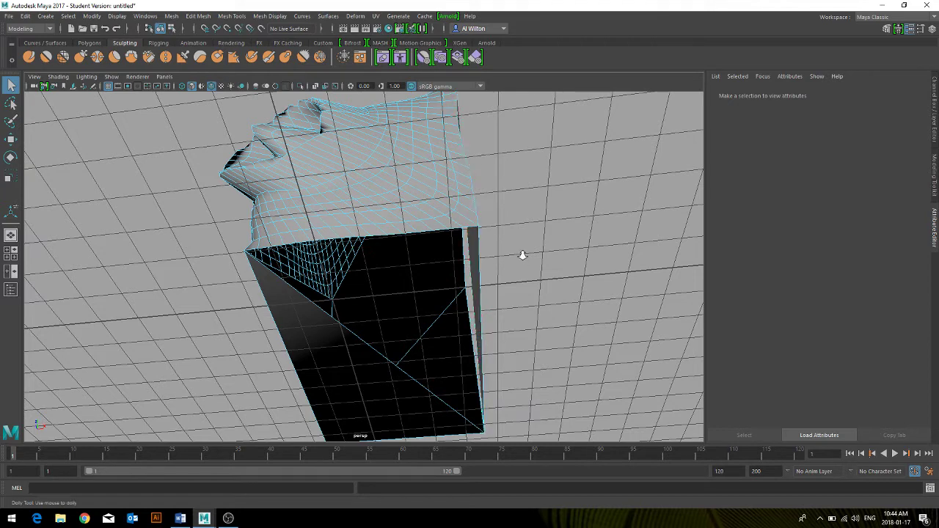
- Frame the box mesh from the front, select the perspective camera and set its focal length to about 70.6
alt+drag(522, 255, 520, 275)
key(f)
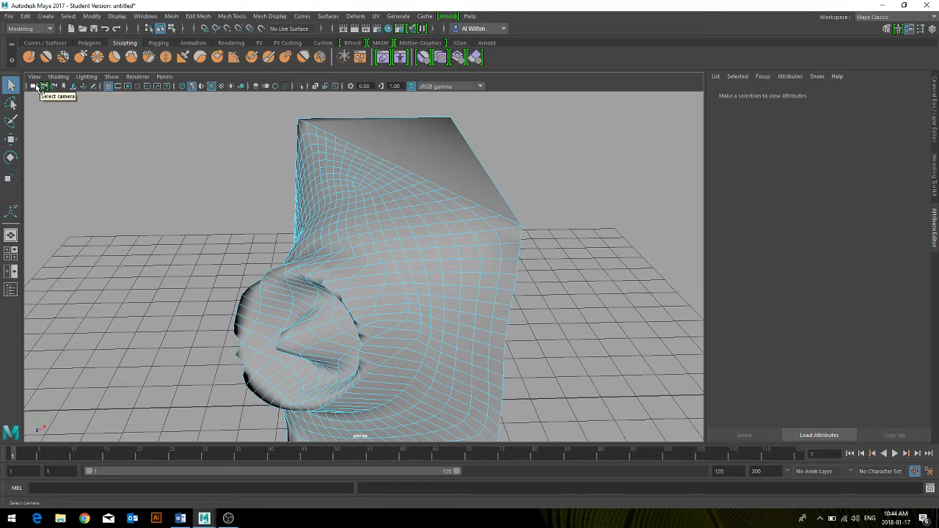
click(38, 87)
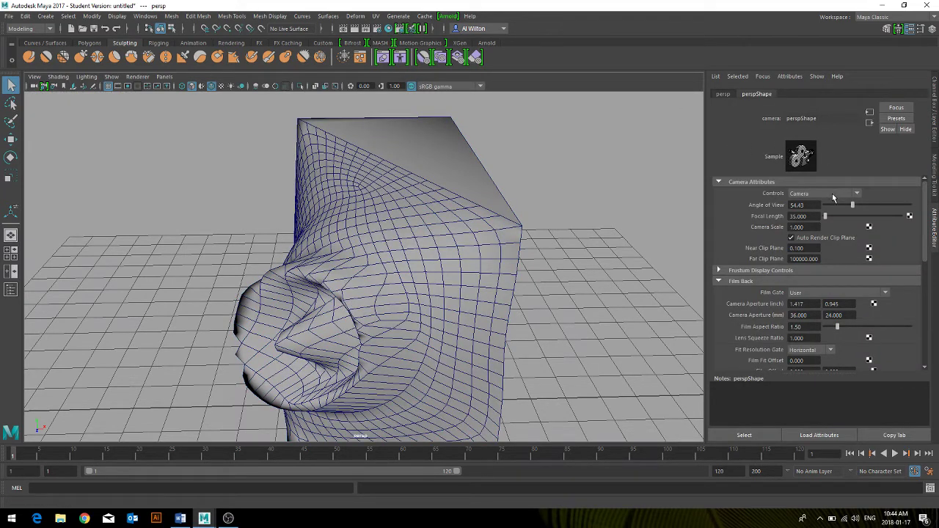
drag(826, 215, 826, 217)
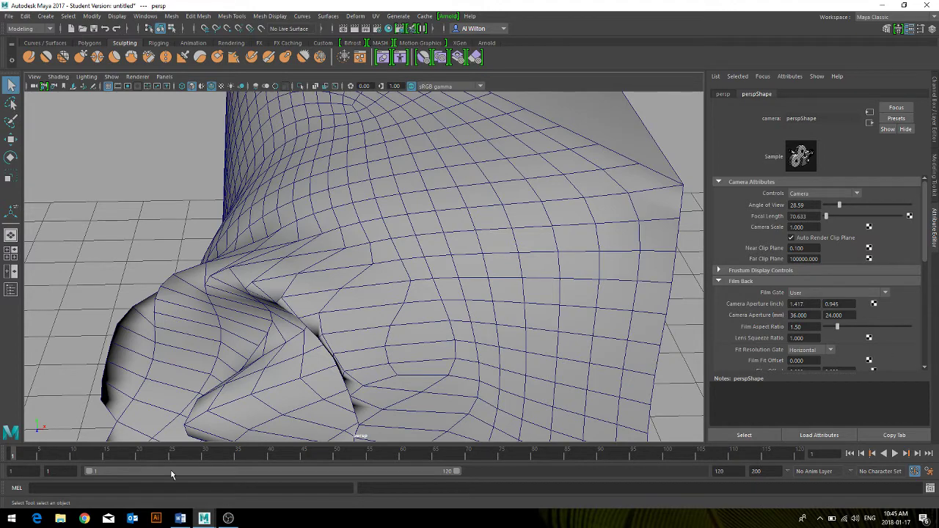
click(228, 518)
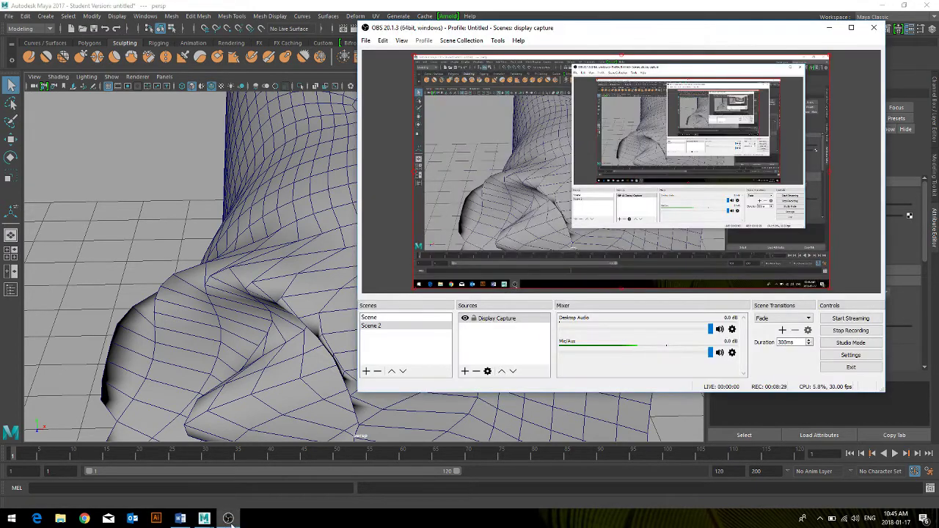
click(209, 517)
scroll(365, 249, down, 7)
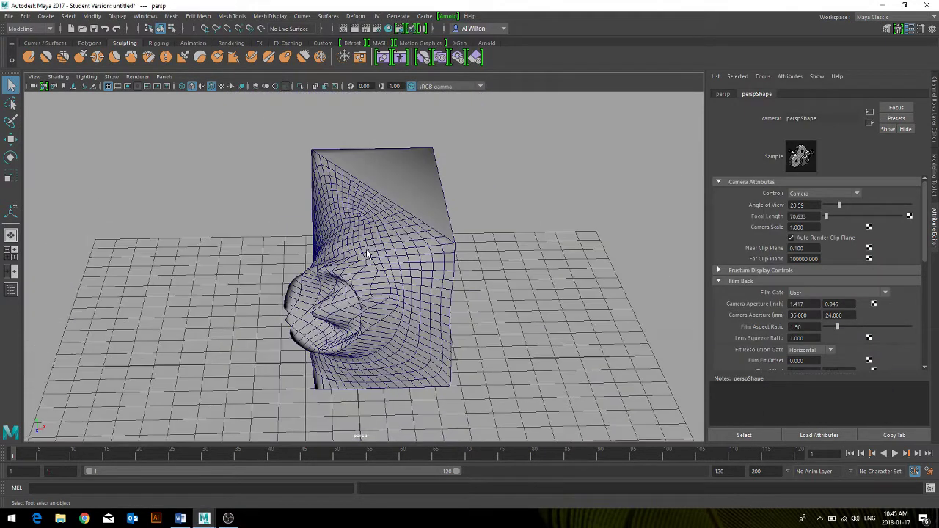
scroll(365, 258, up, 1)
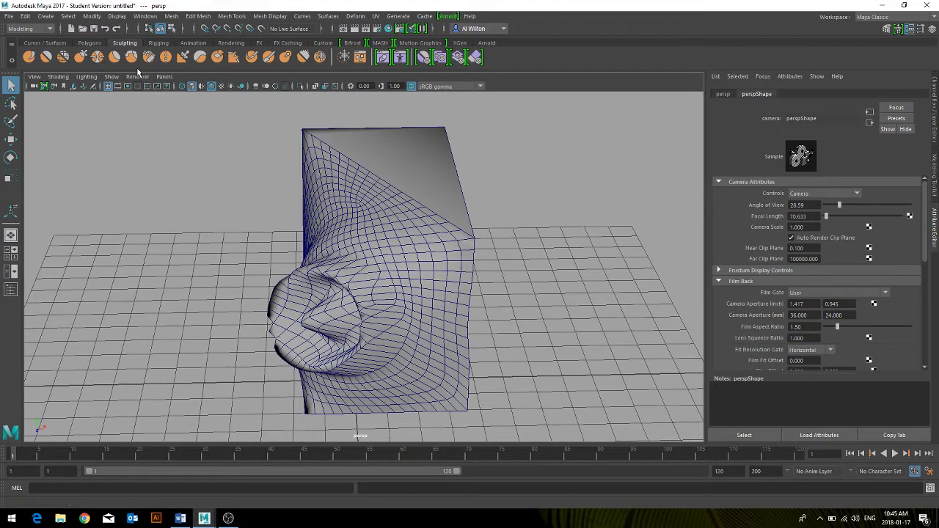
click(111, 77)
mouse_move(129, 78)
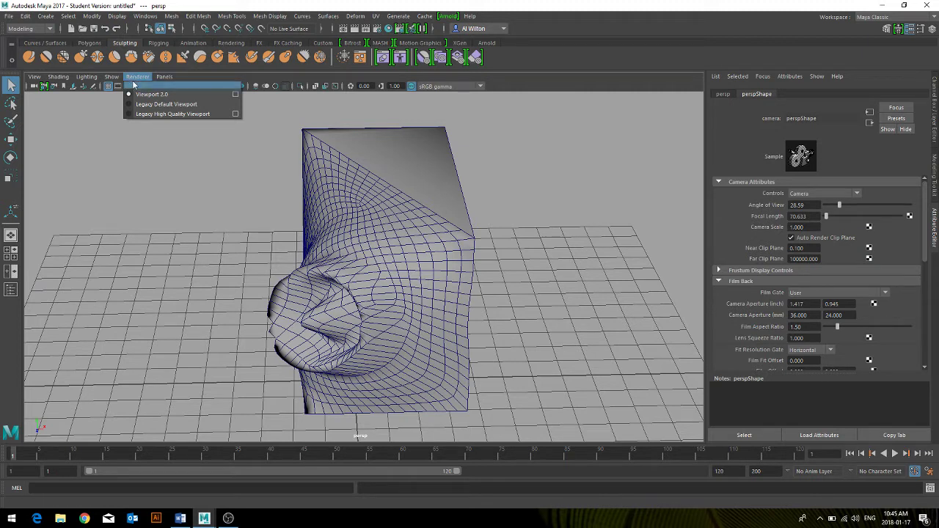
mouse_move(161, 78)
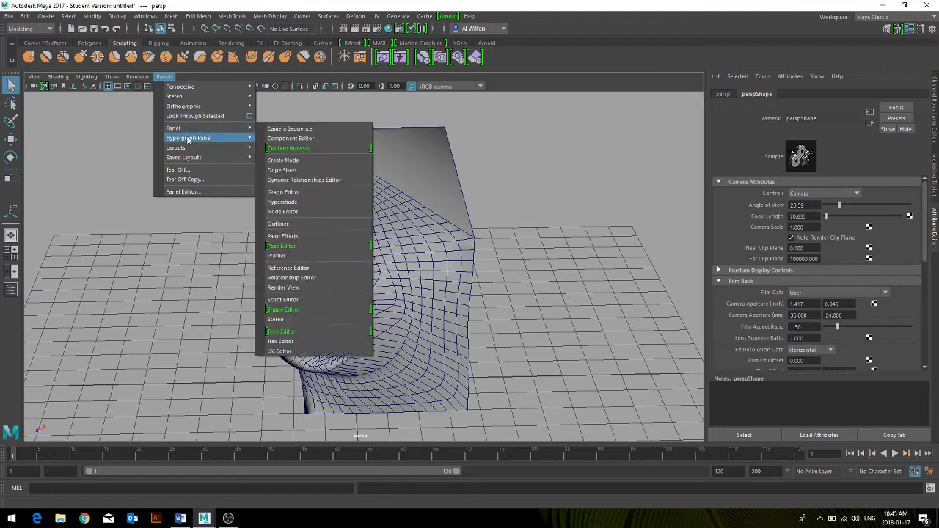
mouse_move(193, 149)
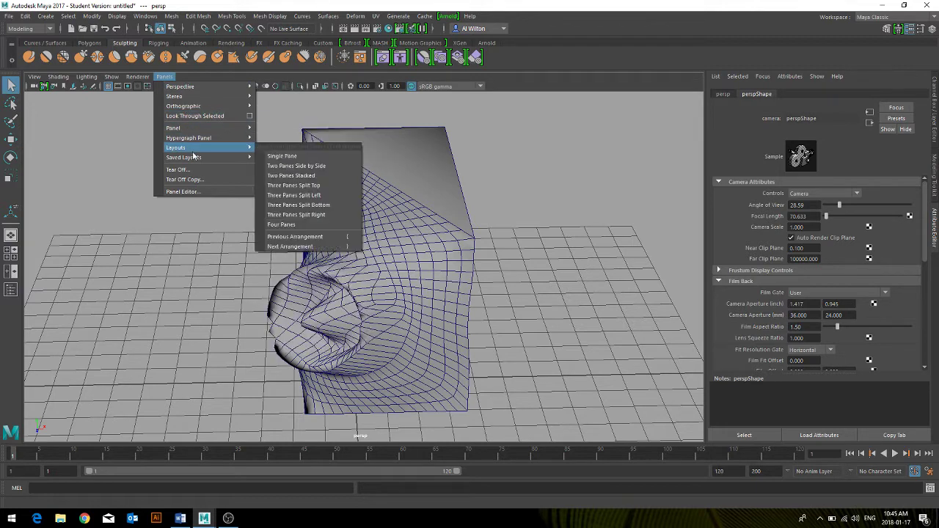
click(114, 133)
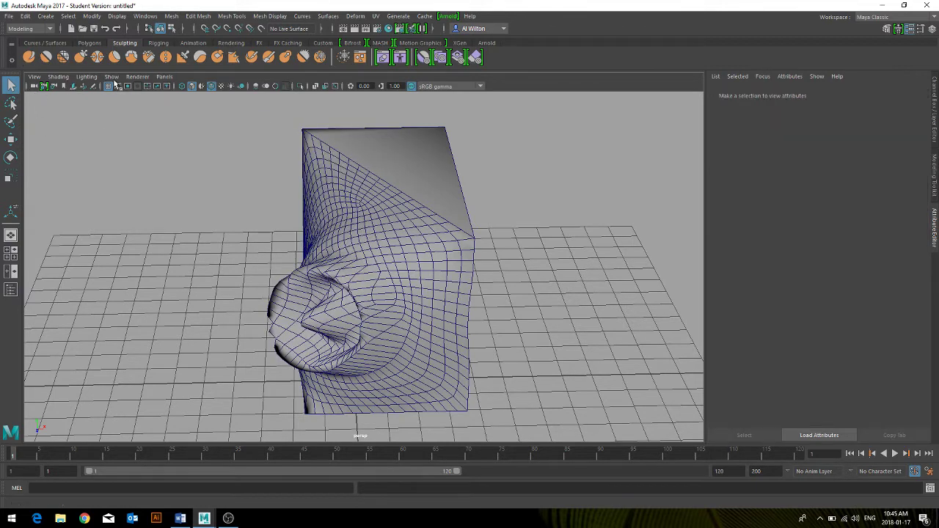
- View the box mesh from a three-quarter angle and switch the viewport background from plain grey to the blue gradient
key(space)
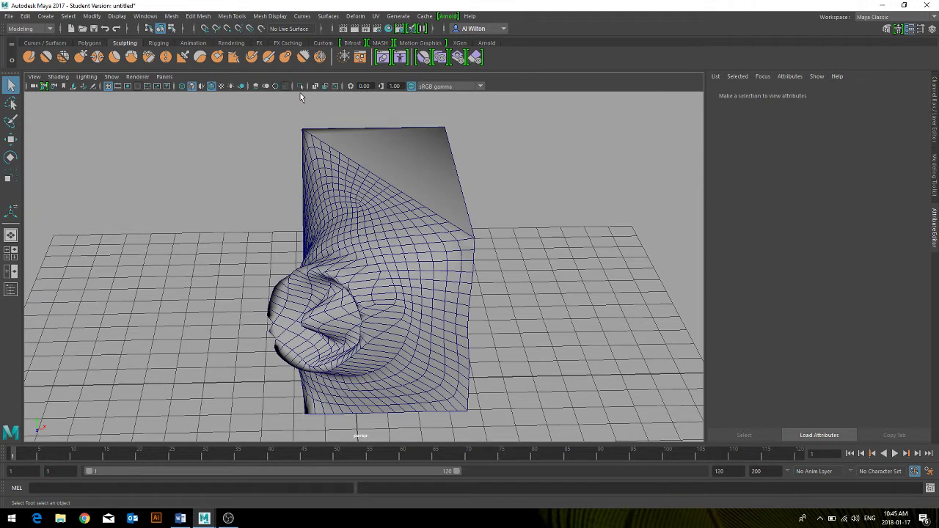
scroll(321, 219, down, 3)
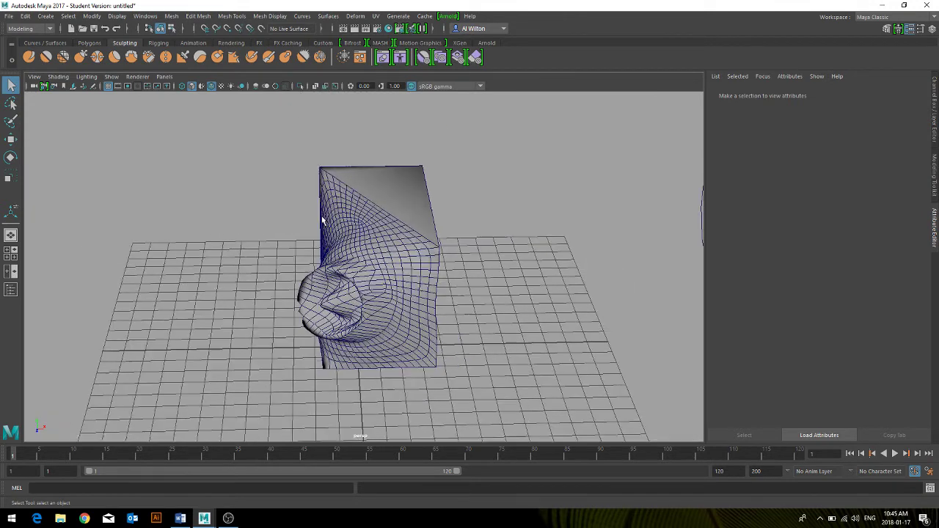
scroll(321, 219, up, 2)
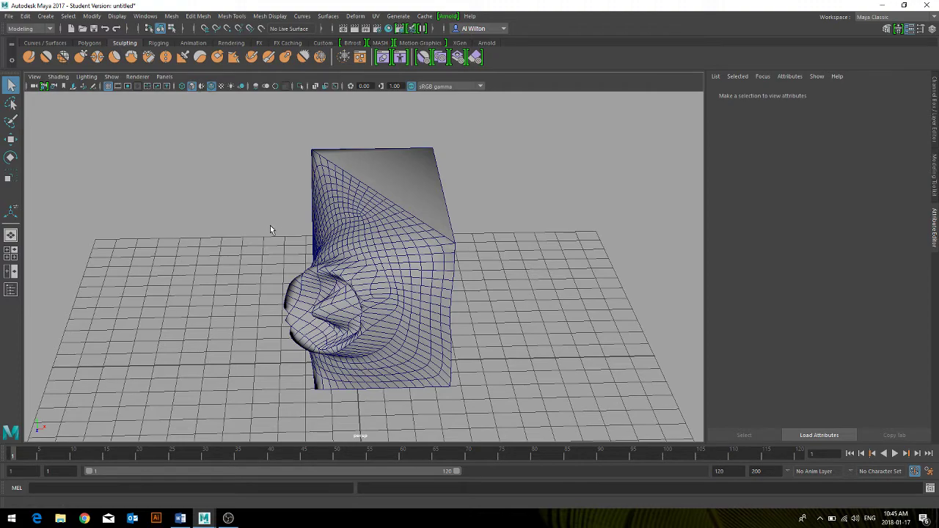
mouse_move(270, 226)
alt+mouse_down()
mouse_move(282, 226)
mouse_move(275, 204)
mouse_move(287, 225)
alt+mouse_up()
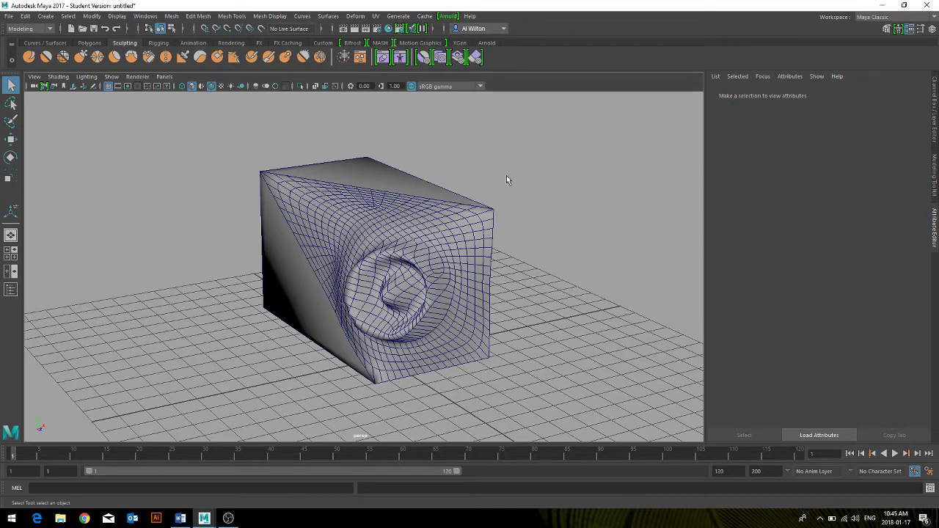
key(alt+b)
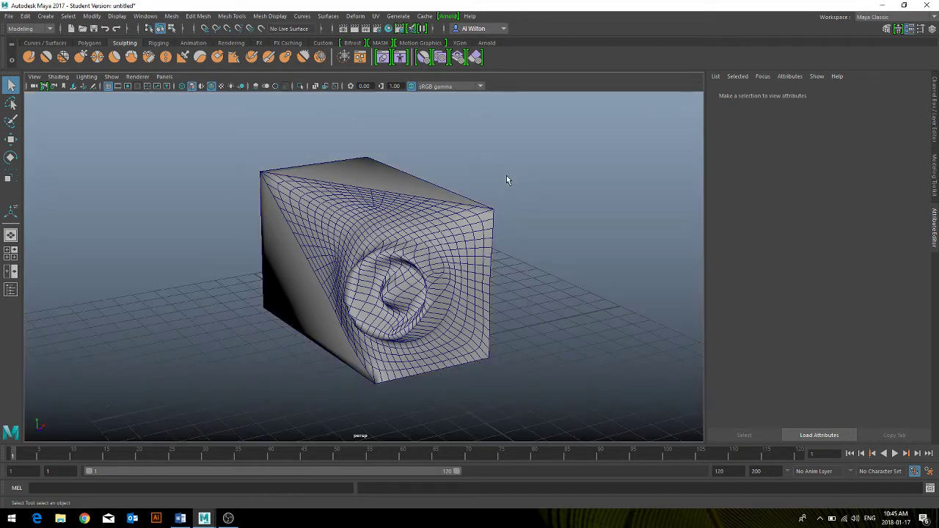
- Switch the viewport background to solid black and assign a new Surface Shader material to the box mesh
key(alt+b)
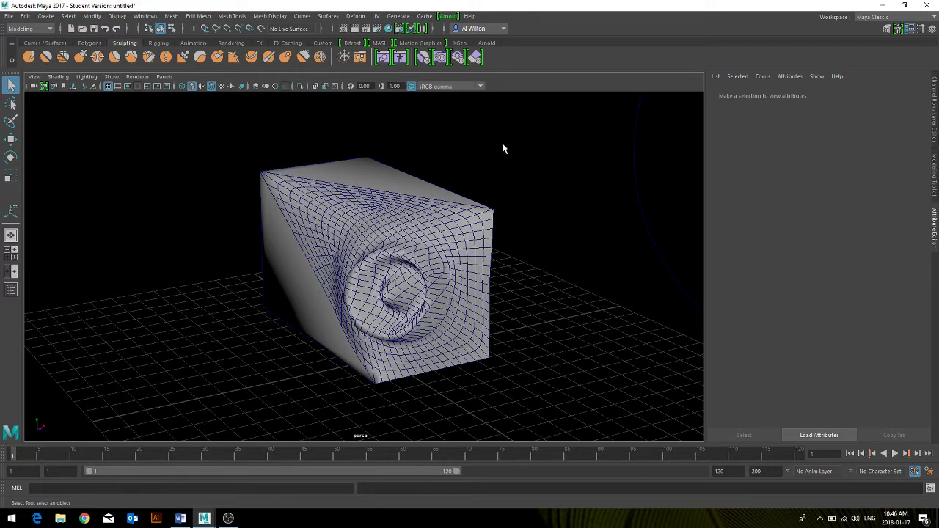
drag(528, 131, 225, 373)
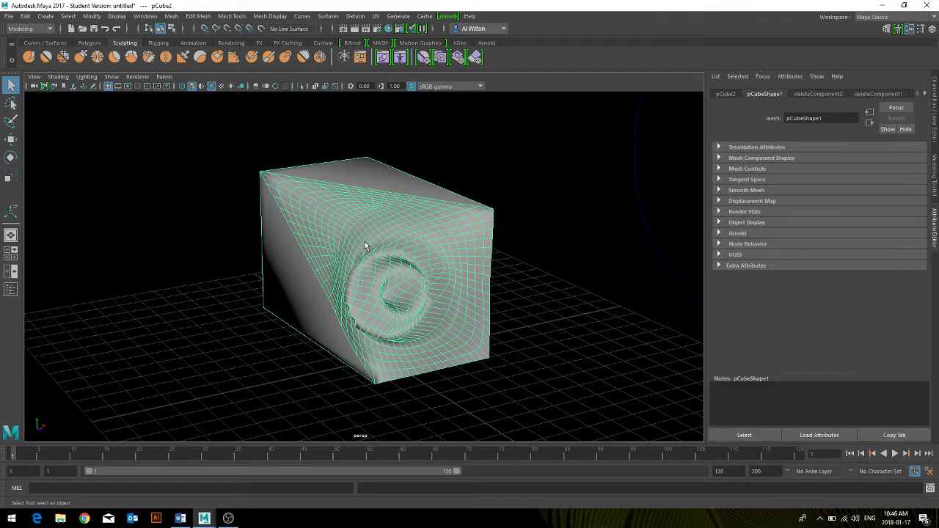
right_drag(365, 241, 374, 488)
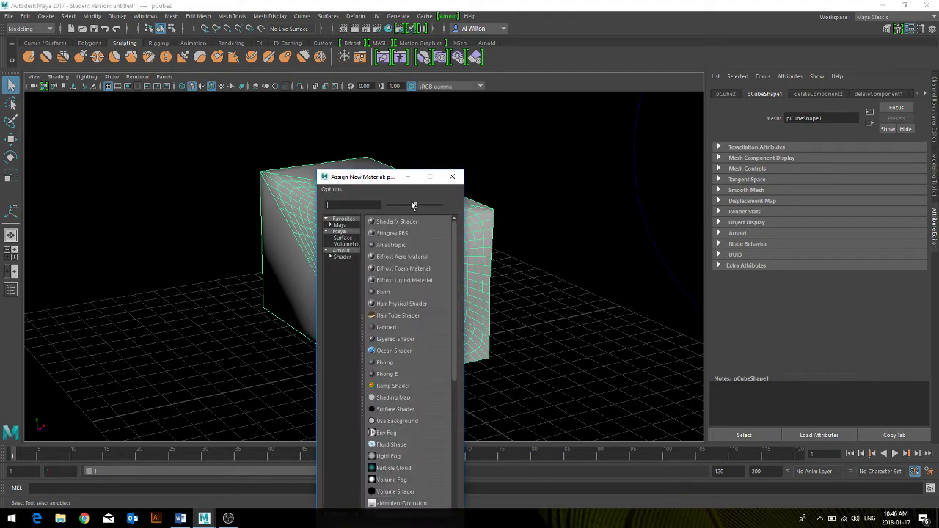
drag(372, 177, 652, 70)
drag(731, 227, 723, 358)
click(679, 350)
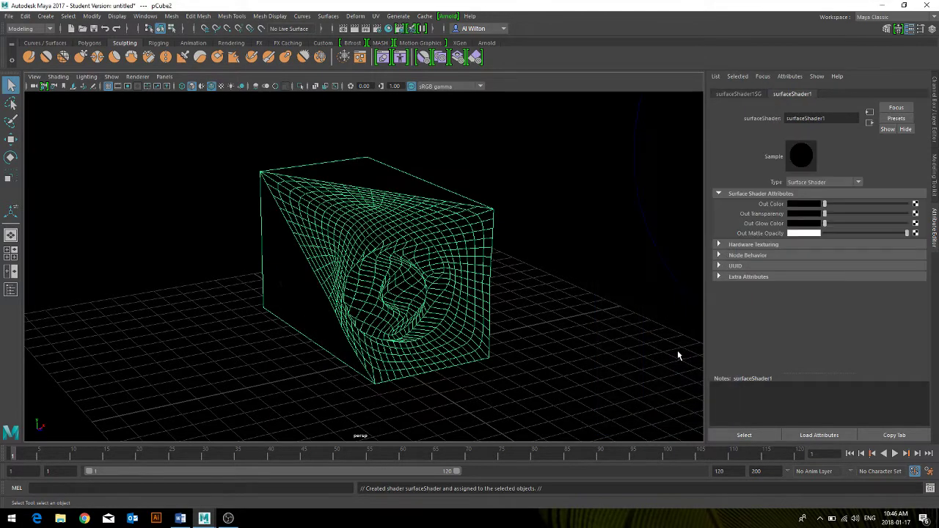
right_drag(421, 231, 417, 308)
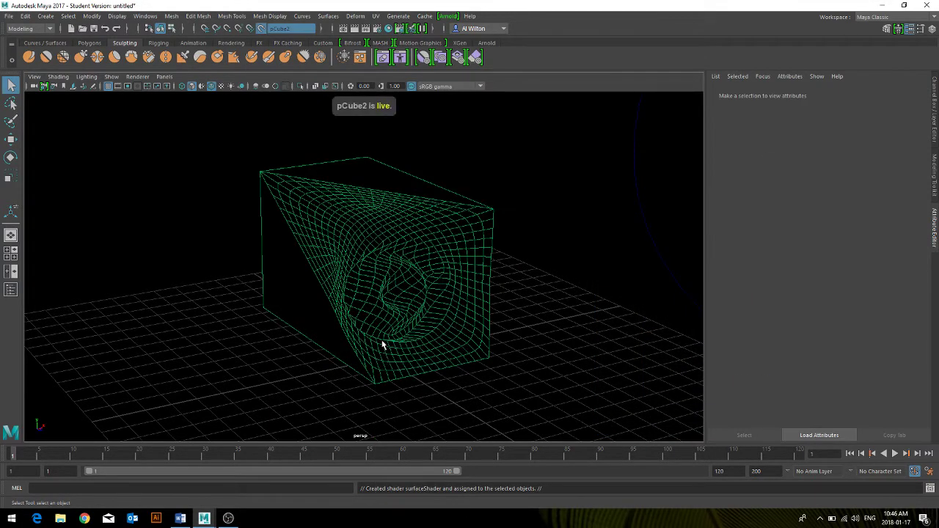
right_drag(341, 270, 395, 341)
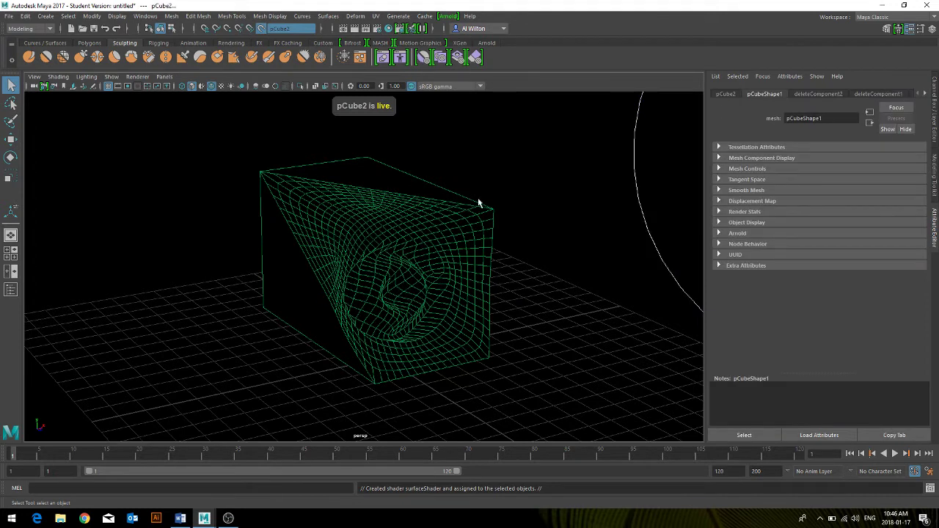
drag(519, 145, 110, 396)
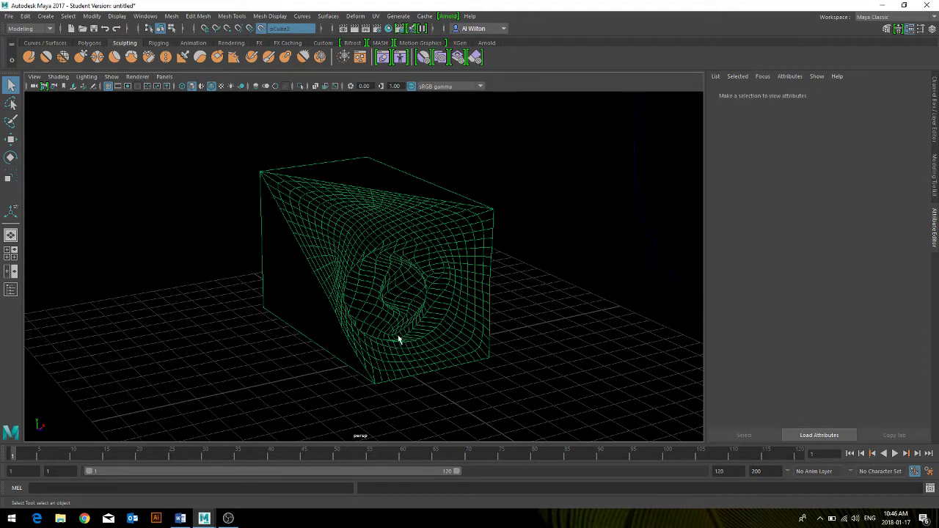
key(ctrl+z)
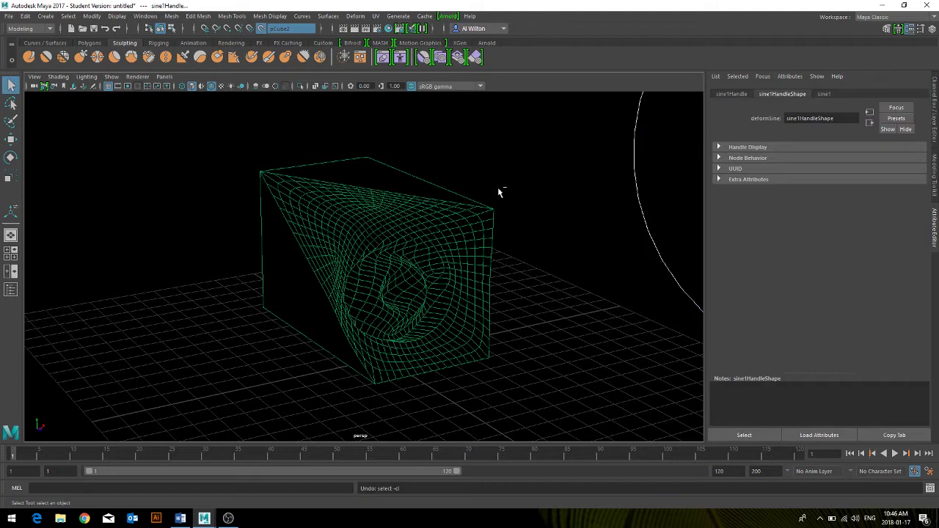
click(491, 193)
key(ctrl+z)
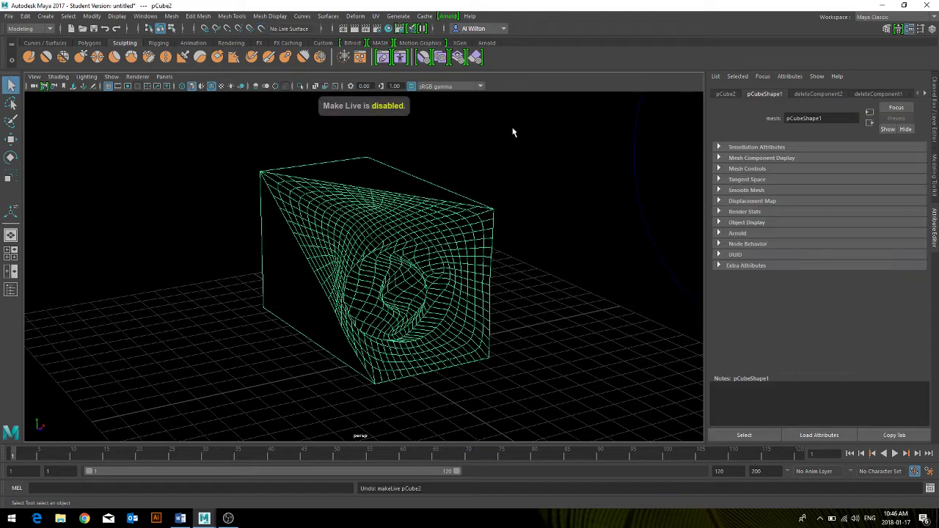
- Assign another new Surface Shader from the Maya surface materials to the box mesh
drag(512, 131, 244, 367)
right_drag(339, 236, 336, 385)
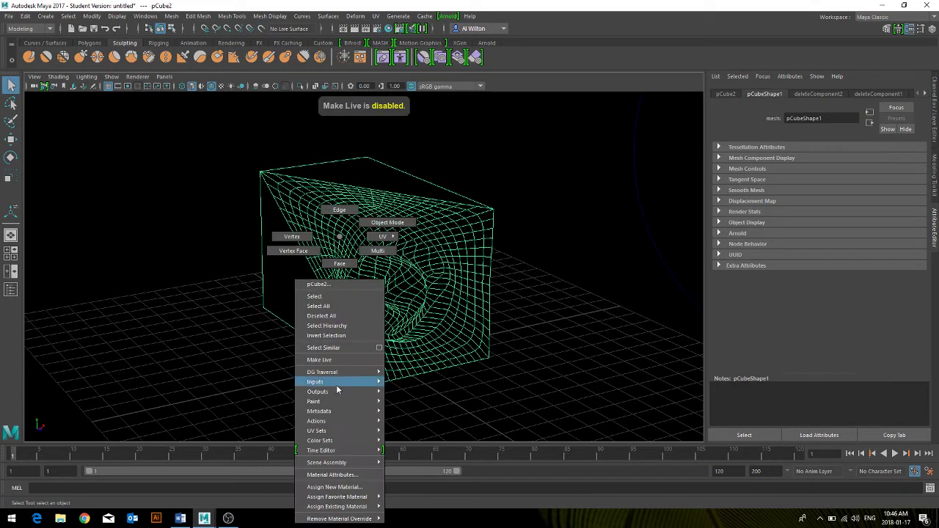
click(341, 487)
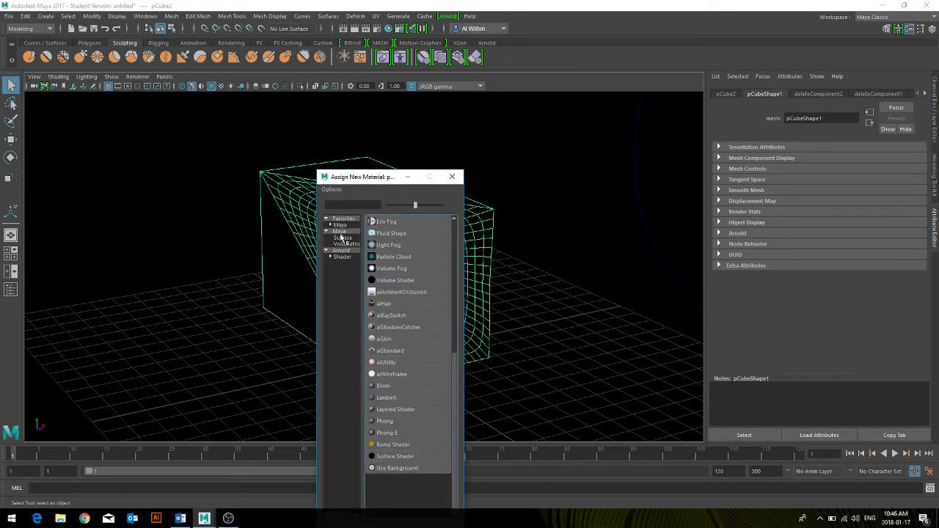
click(343, 238)
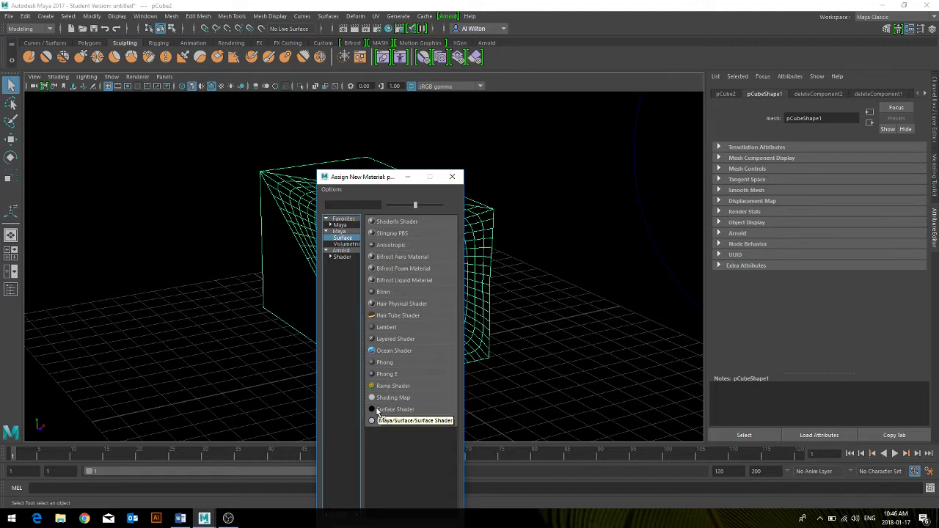
click(379, 411)
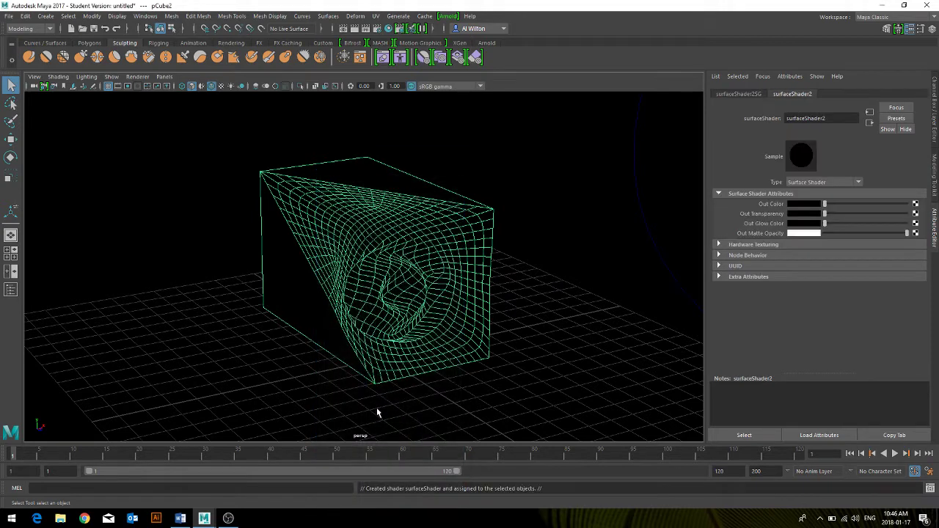
- Compare the box mesh's wireframe selected and deselected against the black background, and check the Wireframe on Shaded display option
click(512, 176)
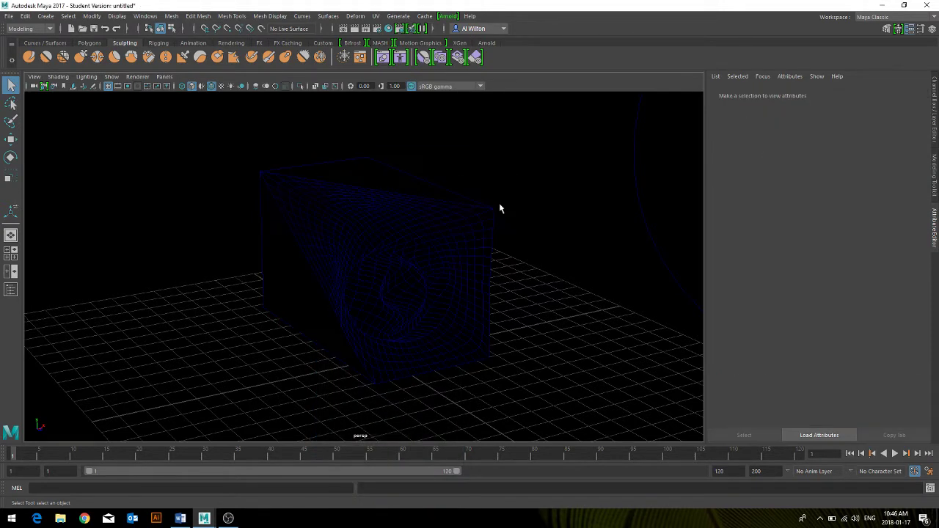
drag(504, 126, 224, 392)
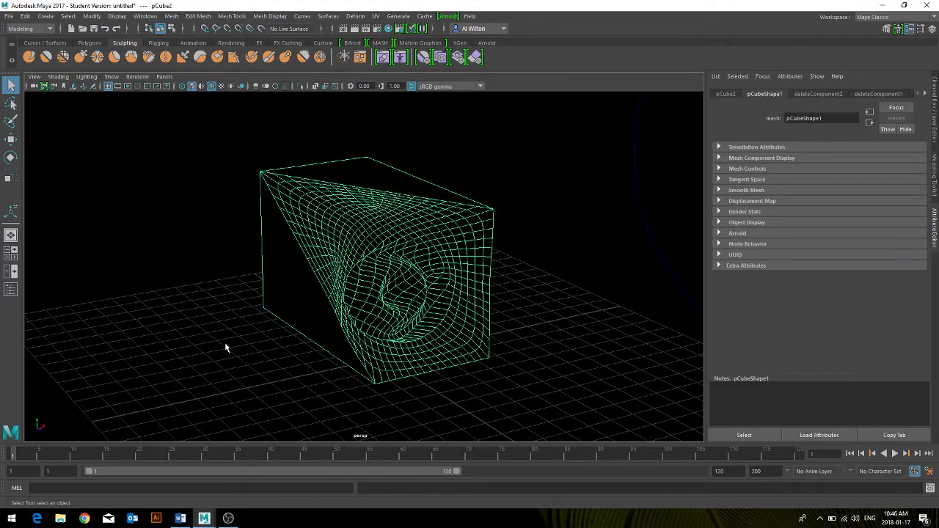
click(499, 189)
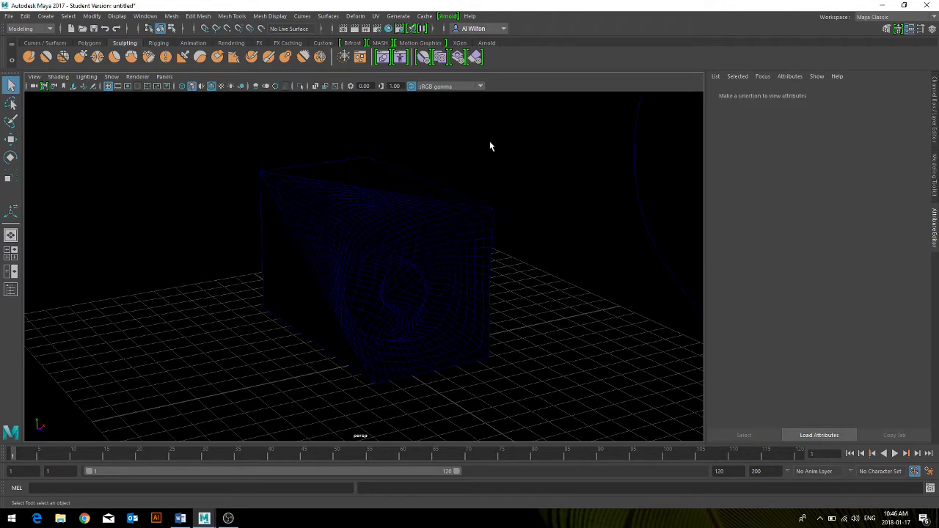
mouse_move(537, 119)
mouse_down()
mouse_move(380, 249)
mouse_move(286, 372)
mouse_move(246, 396)
mouse_up()
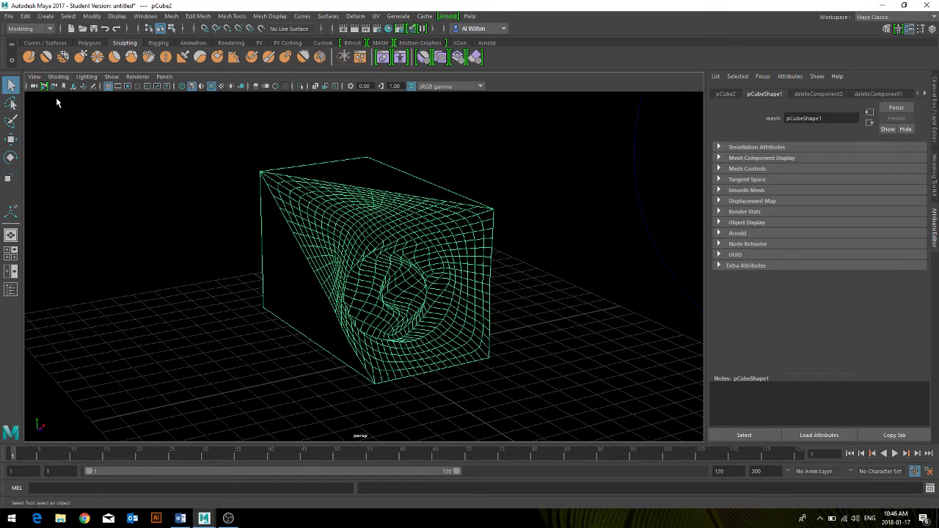
click(68, 78)
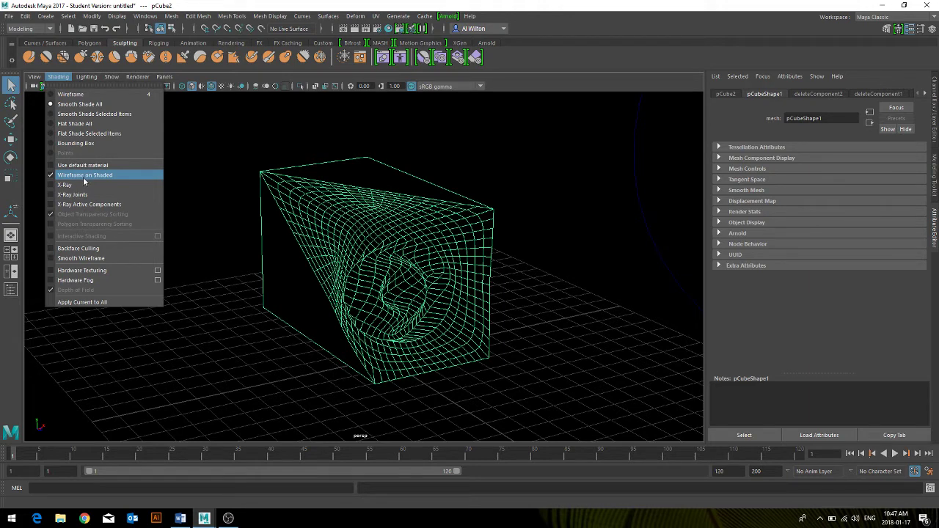
click(468, 135)
drag(531, 127, 205, 394)
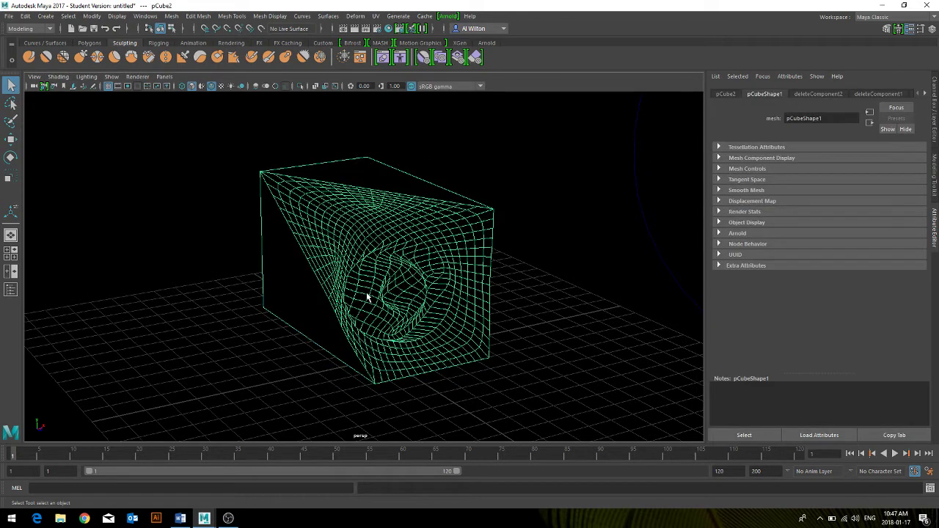
click(597, 232)
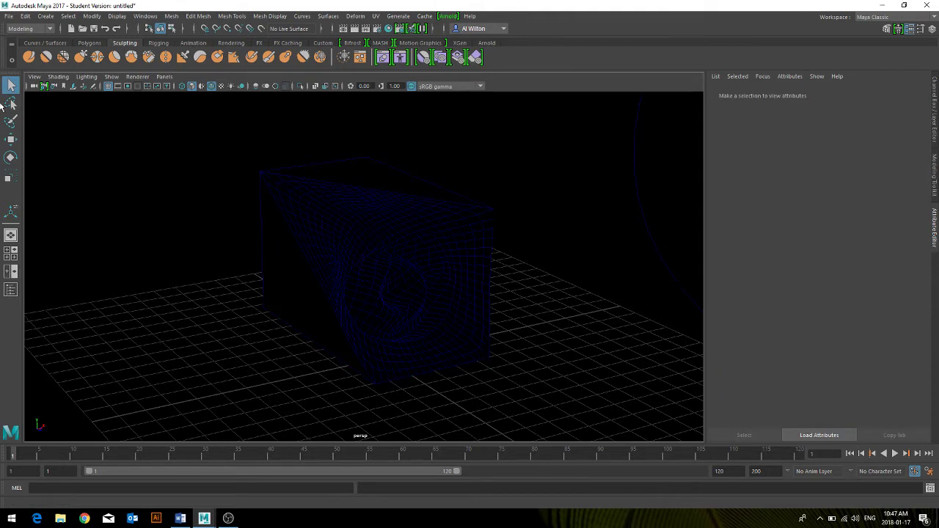
- Set the box mesh's wireframe color to white in RGB mode, apply it and deselect the mesh
drag(527, 139, 147, 396)
click(116, 16)
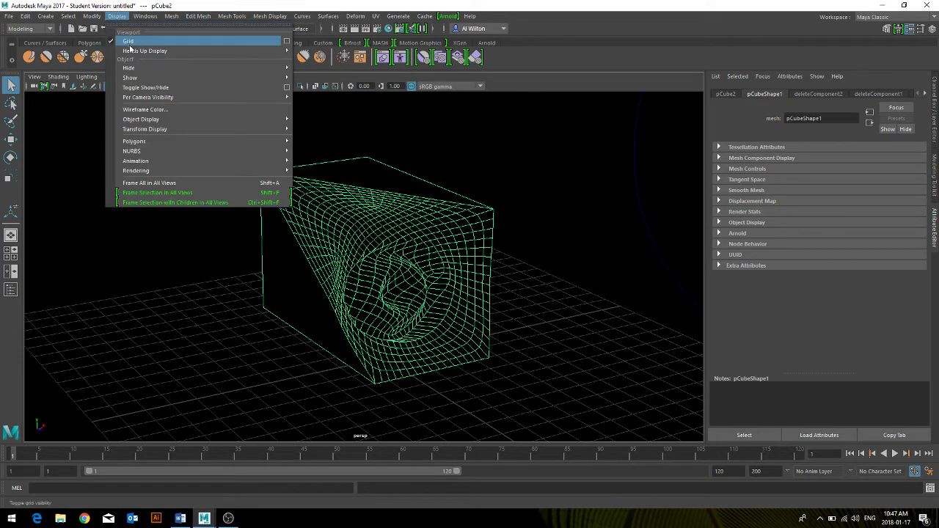
click(175, 109)
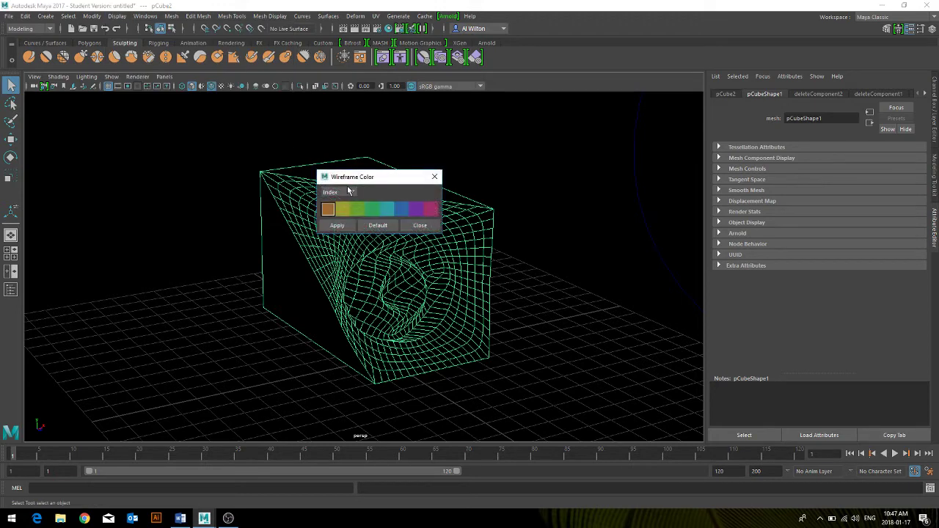
drag(350, 180, 538, 129)
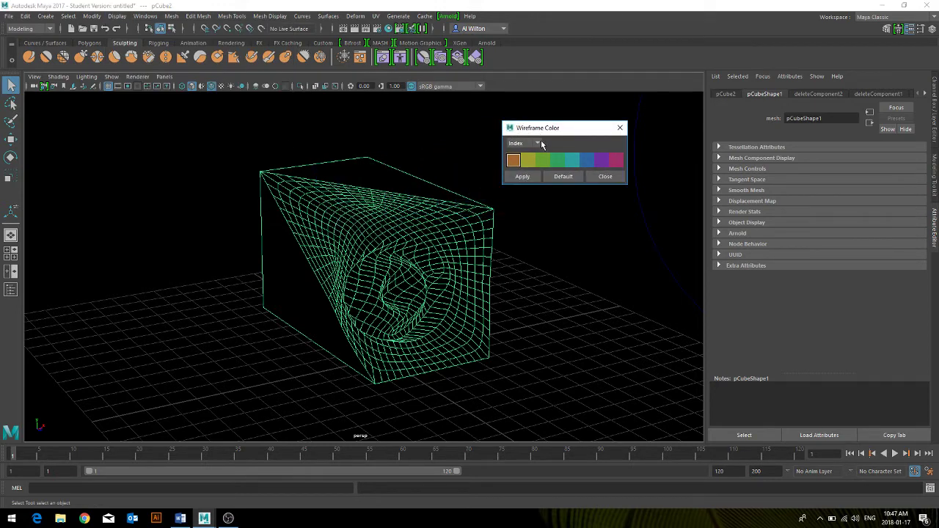
click(537, 145)
click(517, 162)
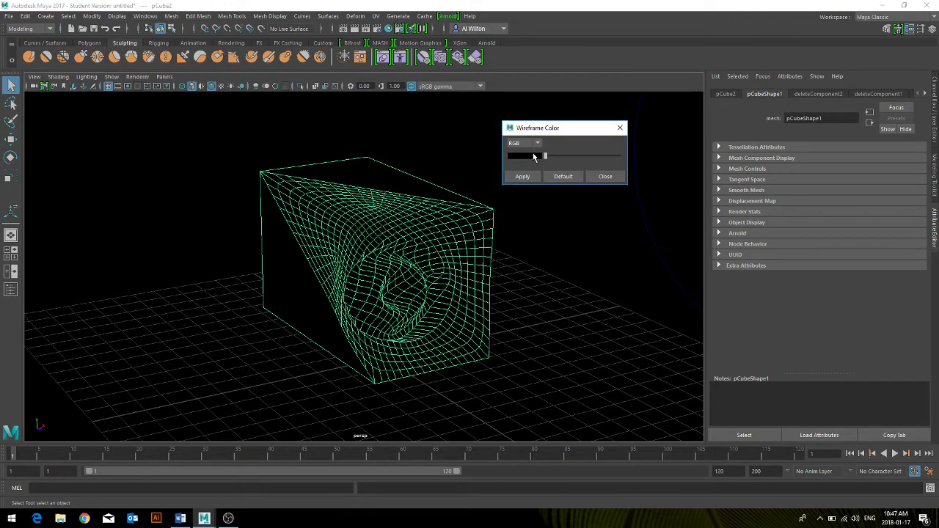
click(534, 155)
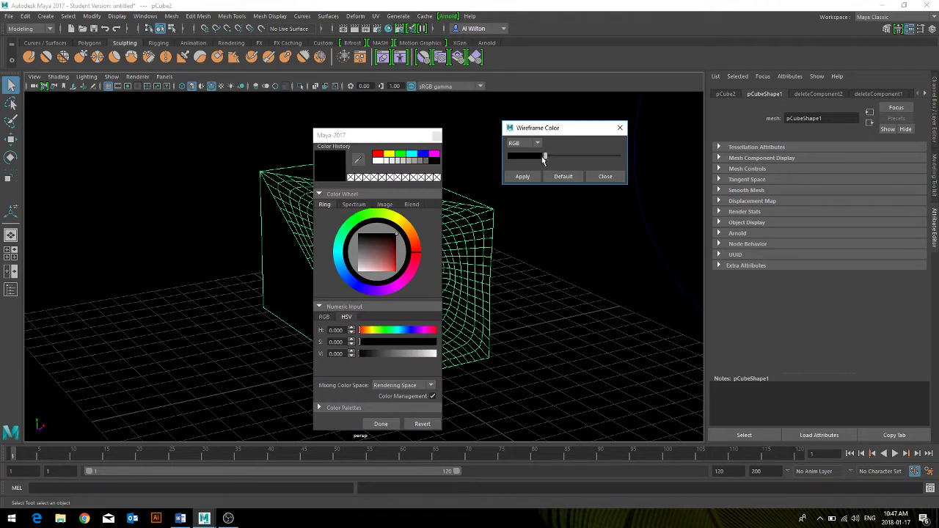
drag(544, 155, 618, 156)
click(522, 177)
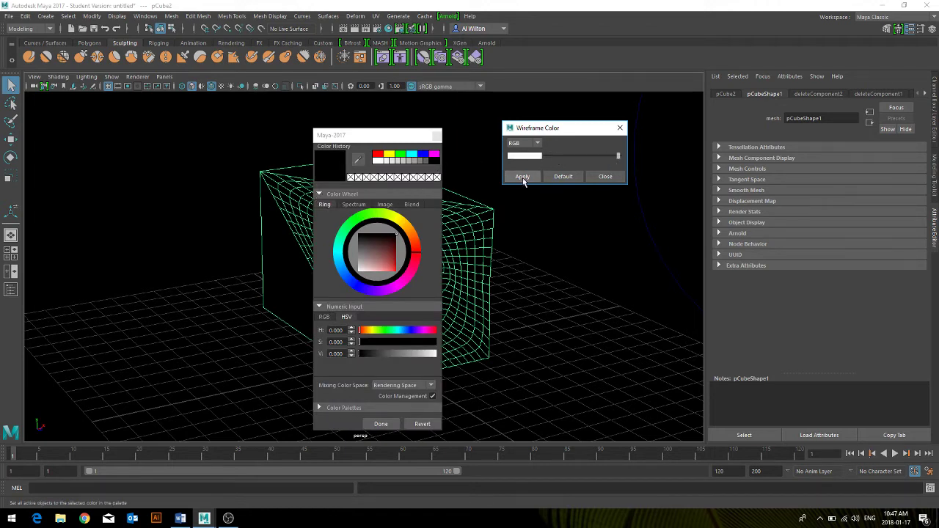
click(436, 136)
click(442, 143)
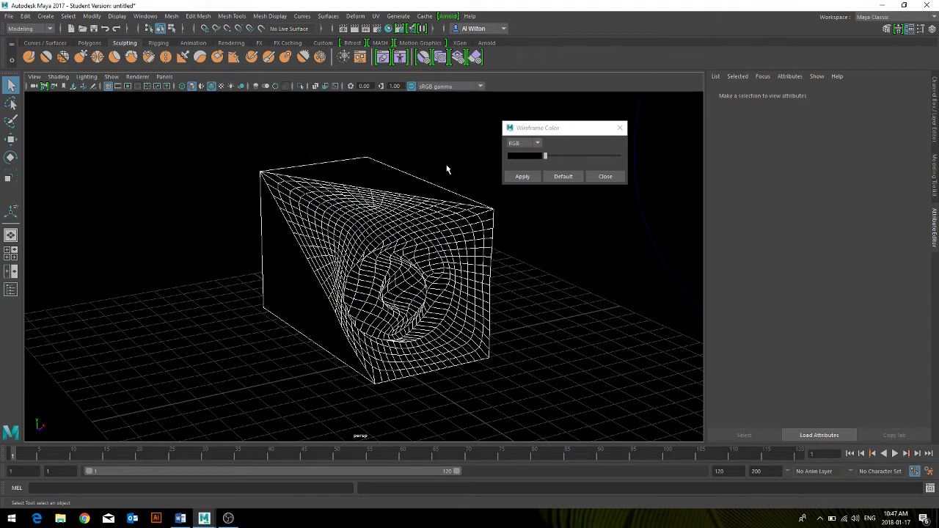
- Enable Smooth Wireframe and Multisampling Anti-aliasing in the Viewport 2.0 settings with a sample count of 16
click(140, 77)
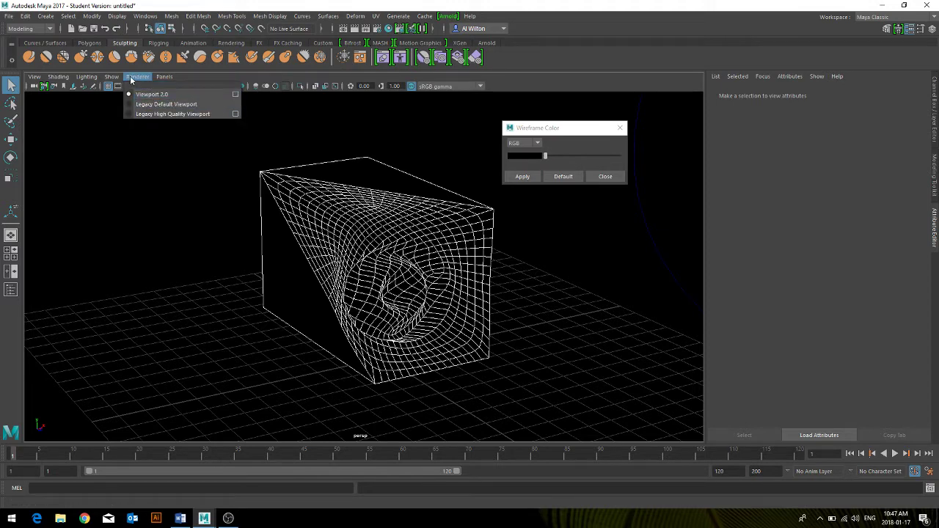
click(235, 93)
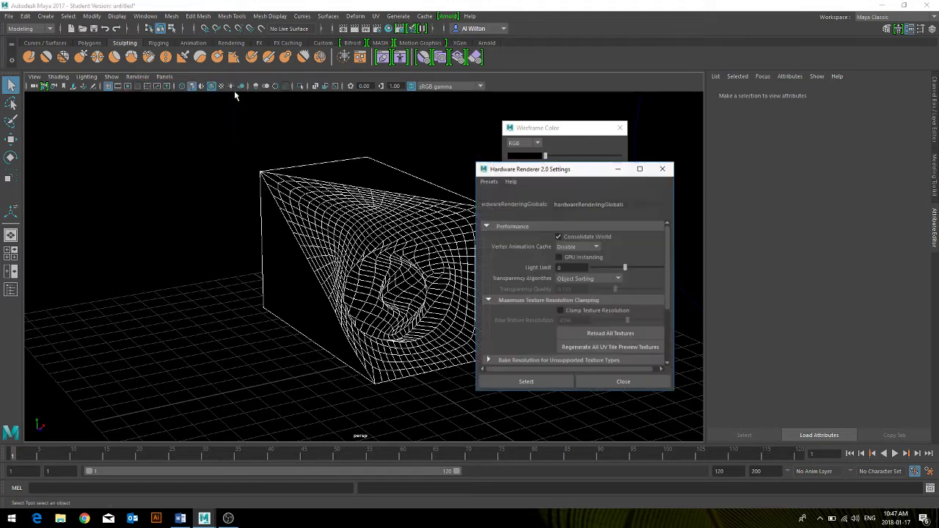
click(490, 228)
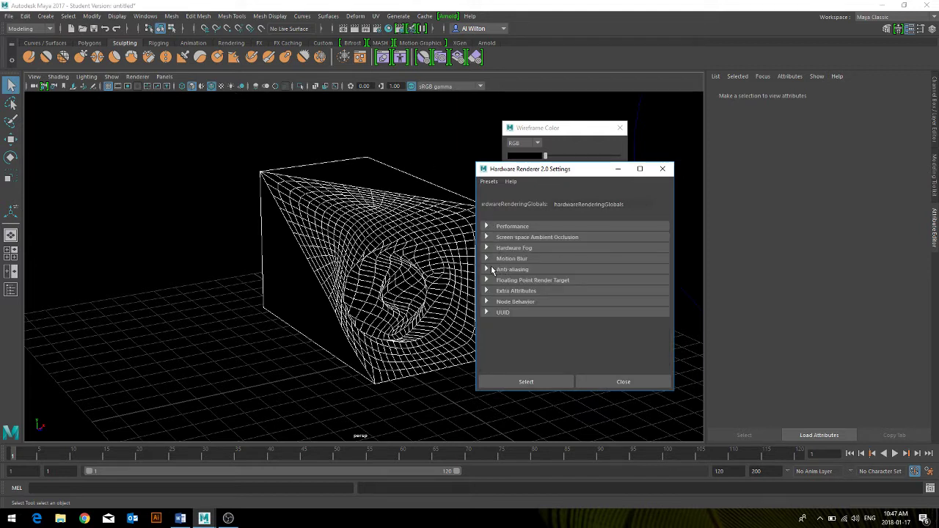
click(493, 270)
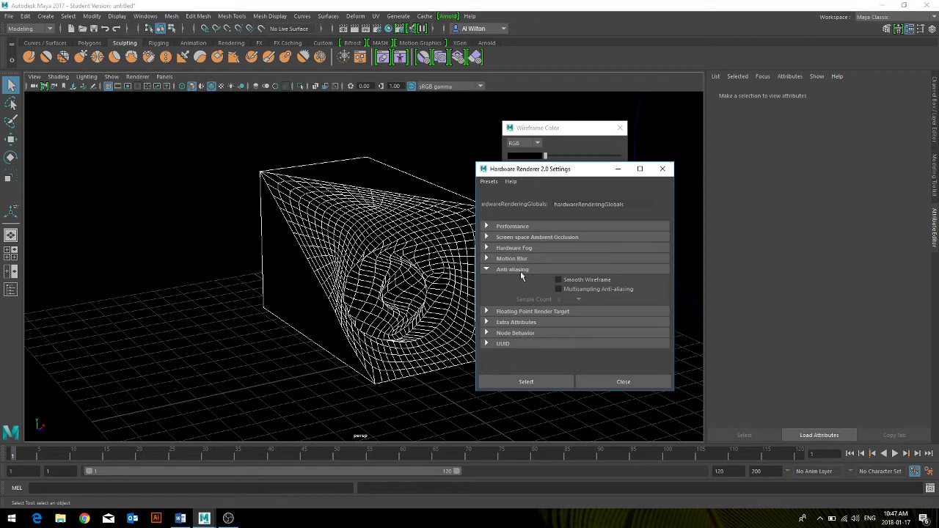
click(558, 289)
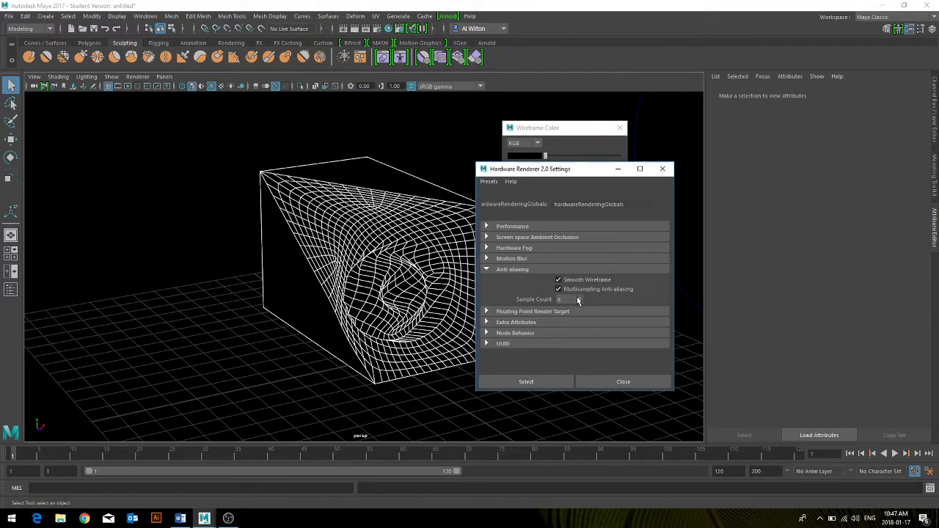
click(576, 301)
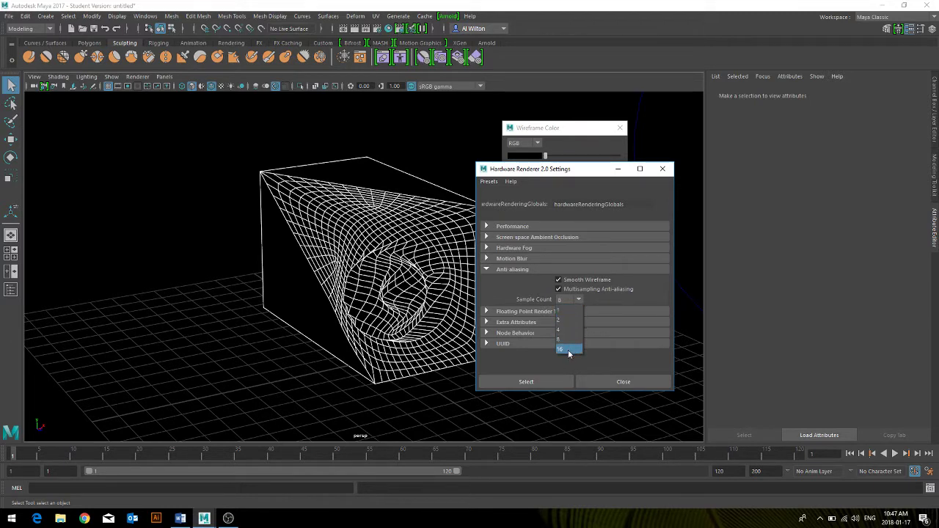
click(570, 349)
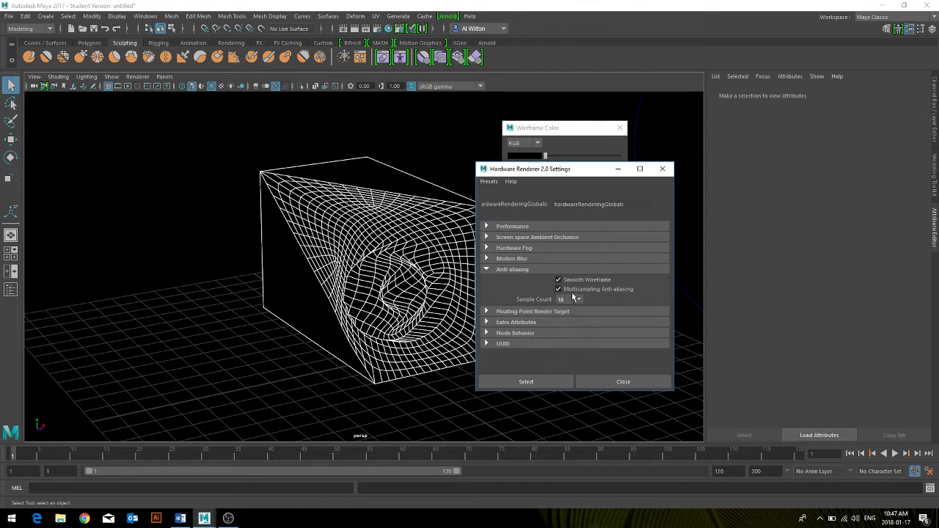
click(548, 379)
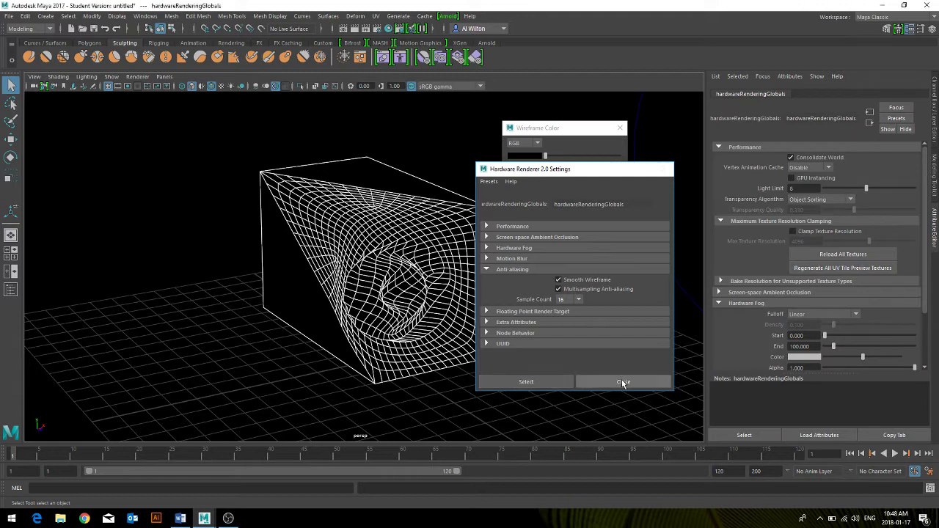
- Close the Hardware Renderer 2.0 settings and set both the playback end time and the animation end time to frame 1
click(622, 380)
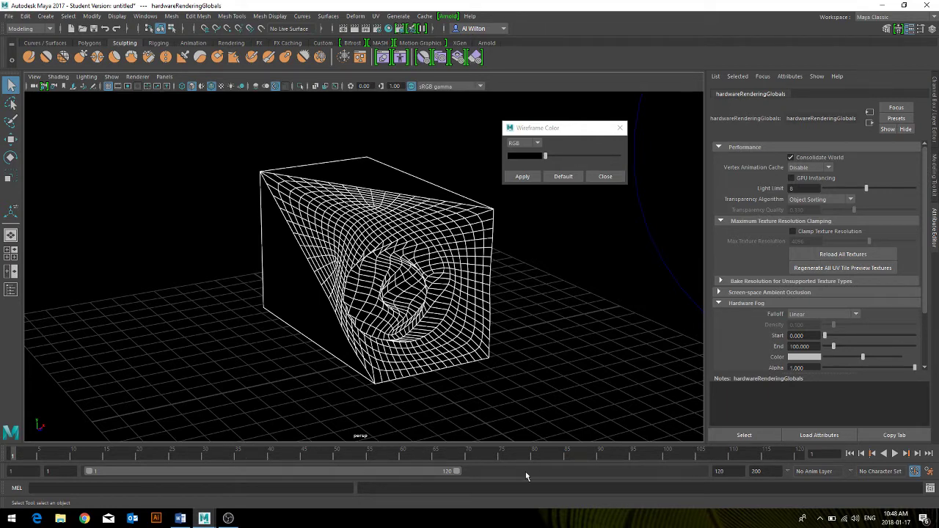
double_click(728, 471)
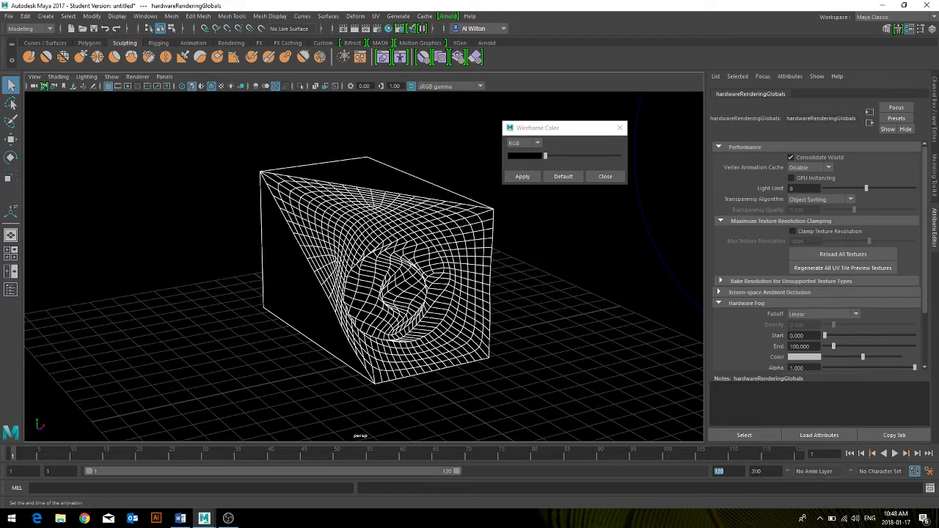
text(1)
key(Tab)
key(BackSpace)
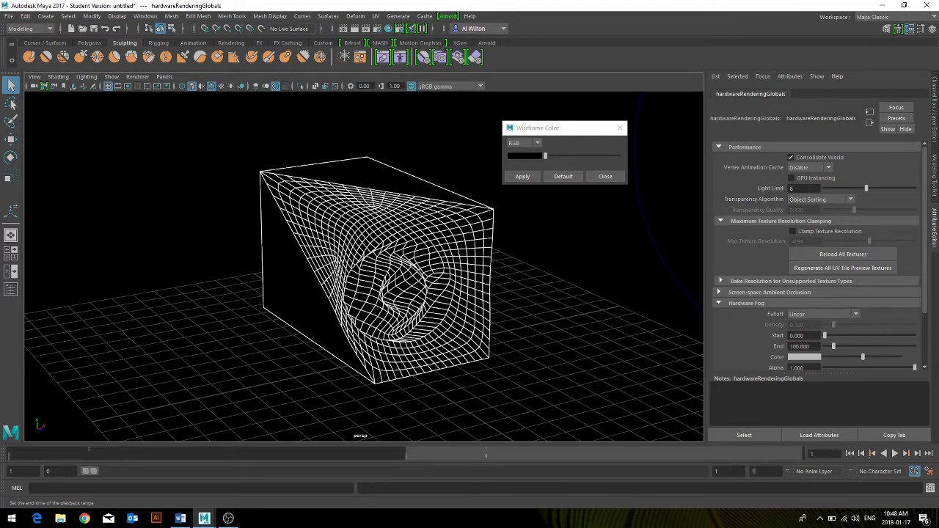
text(1)
key(Return)
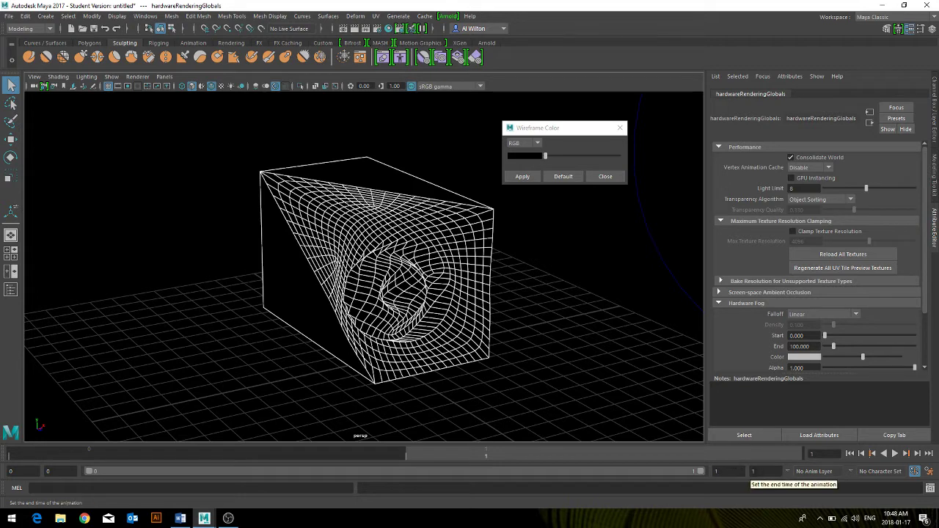
- Open the Playblast options from the timeline and reset them to their default settings
right_click(766, 456)
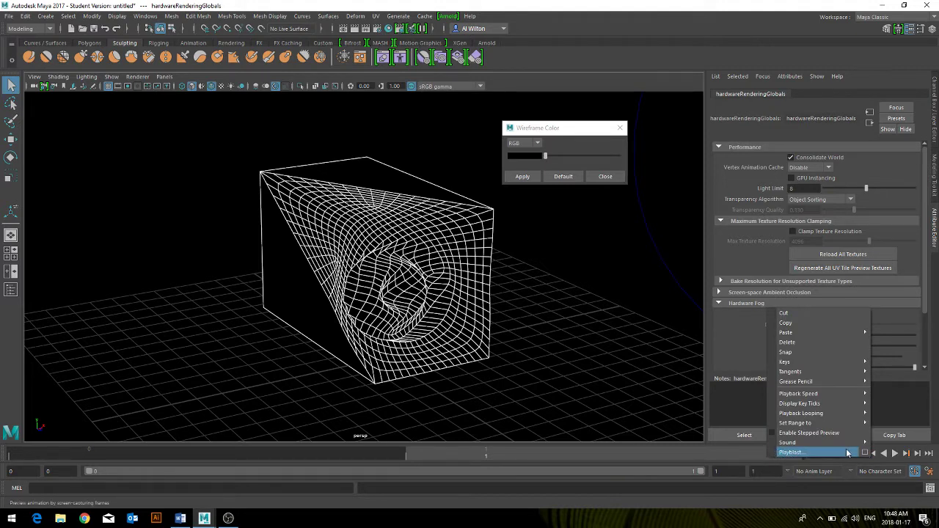
click(726, 491)
right_click(720, 458)
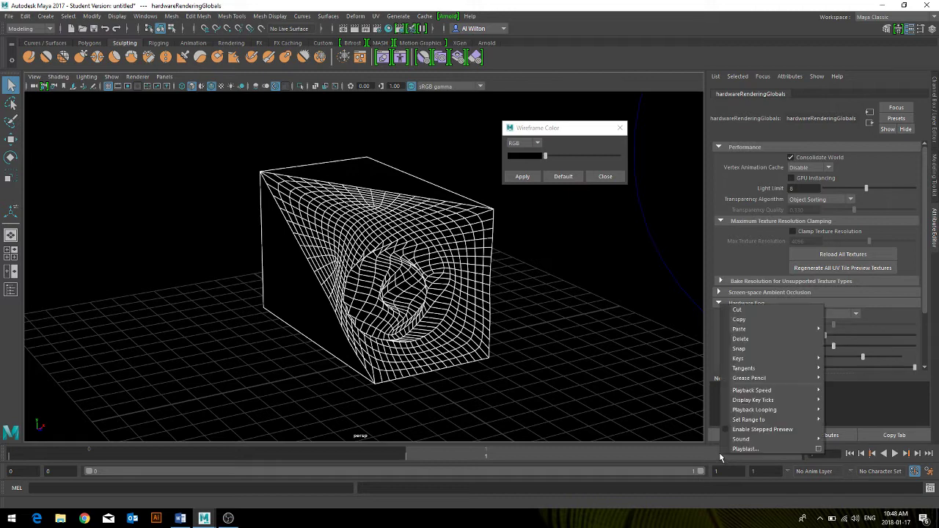
click(818, 450)
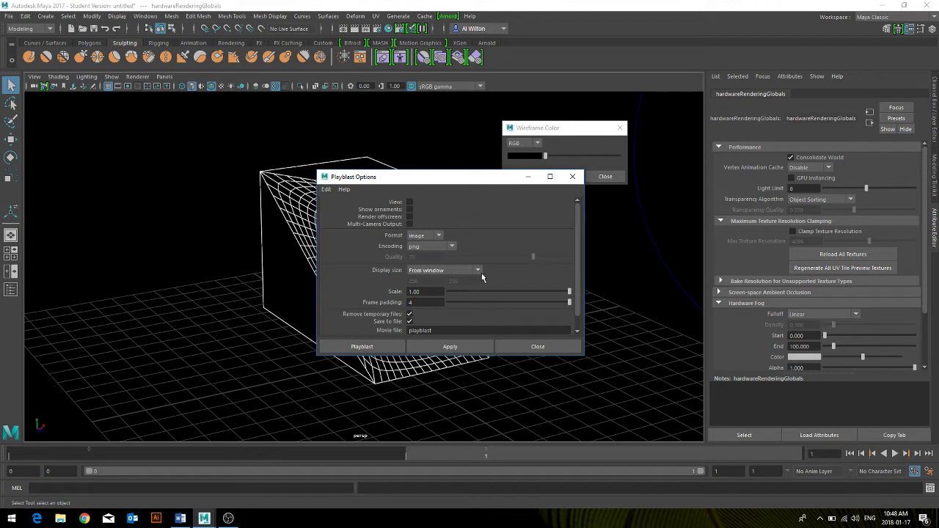
click(333, 191)
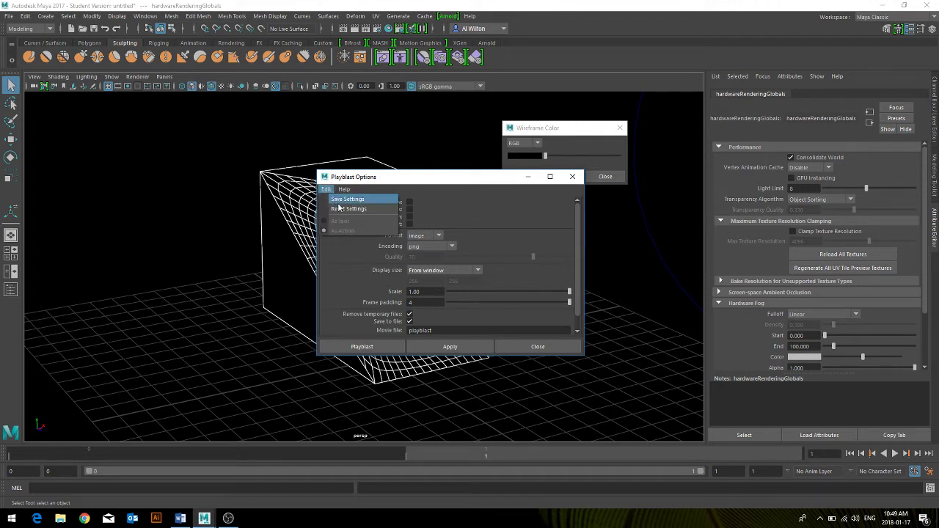
click(349, 209)
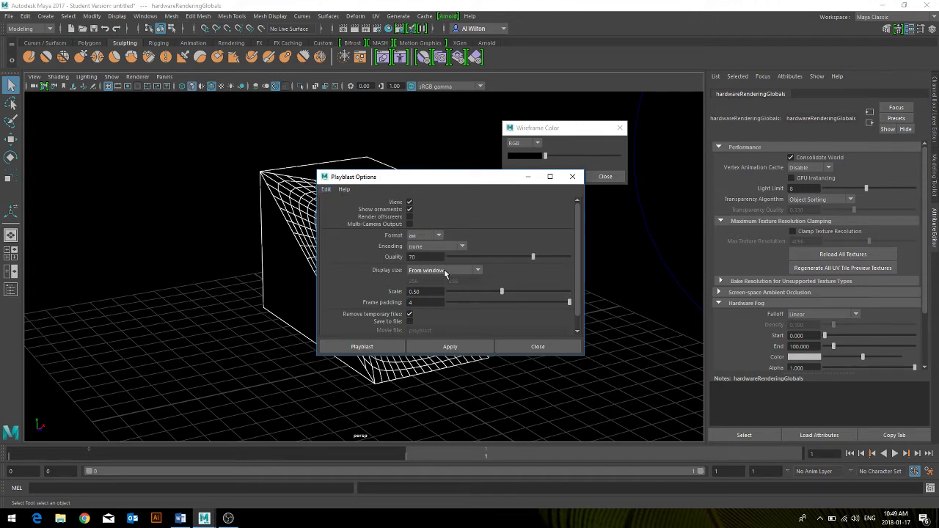
- Turn off View and Show ornaments for the playblast, and set its format to image with png encoding
click(409, 202)
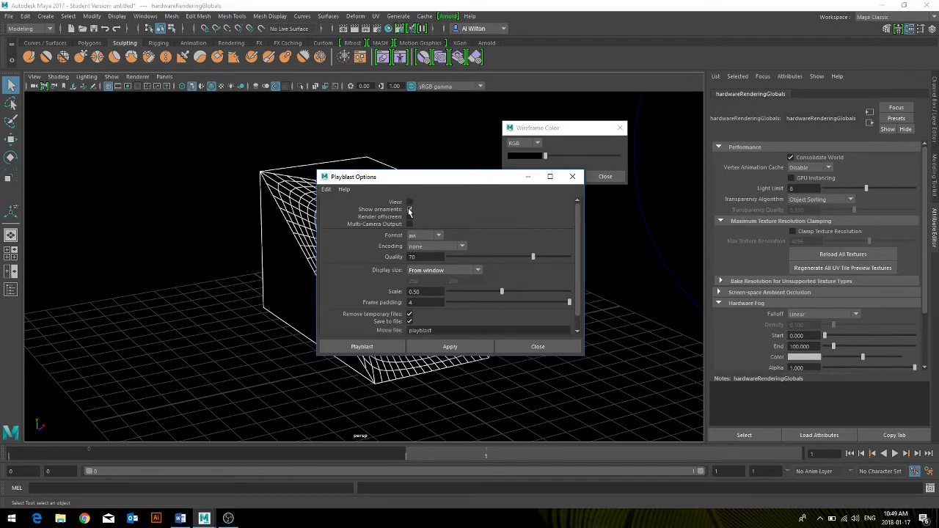
click(438, 236)
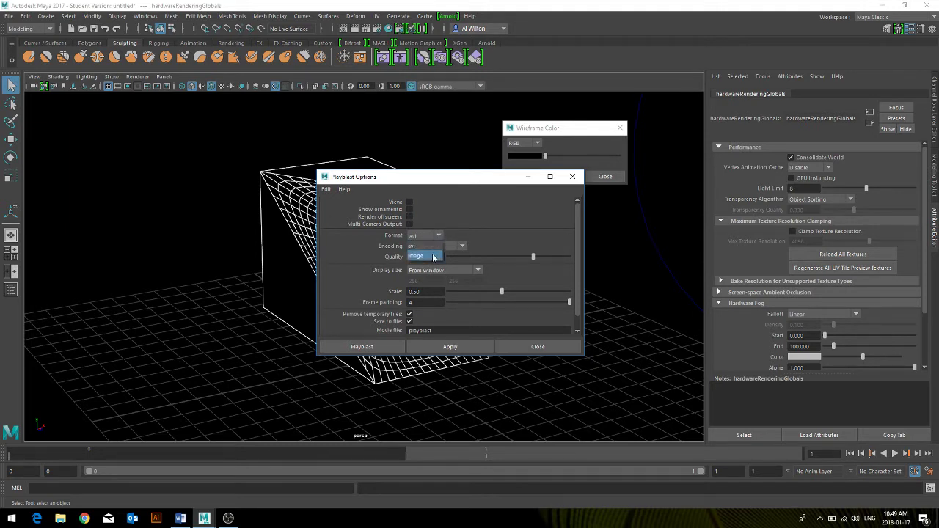
click(433, 256)
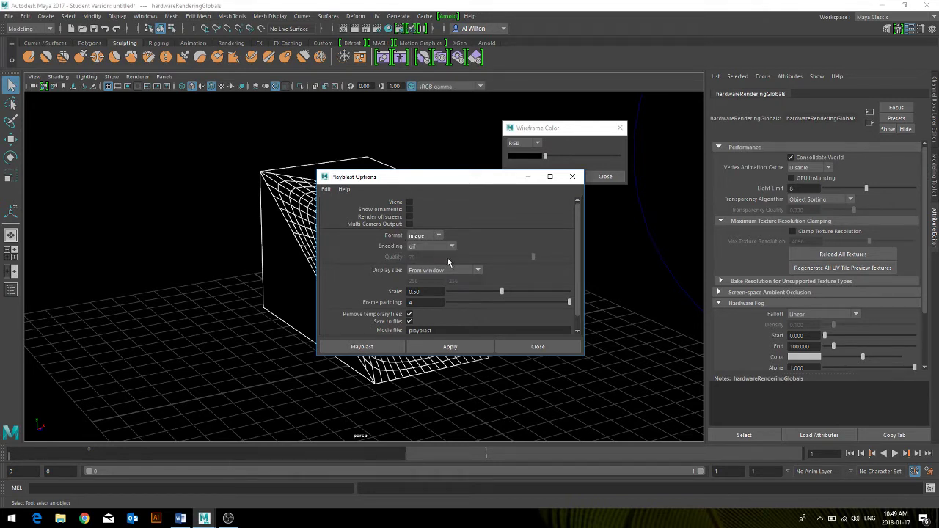
click(453, 249)
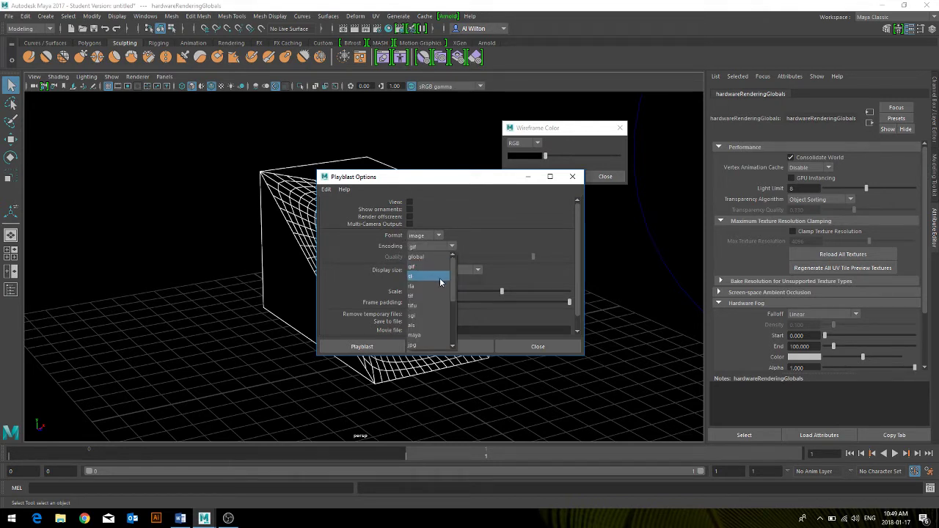
scroll(440, 280, down, 1)
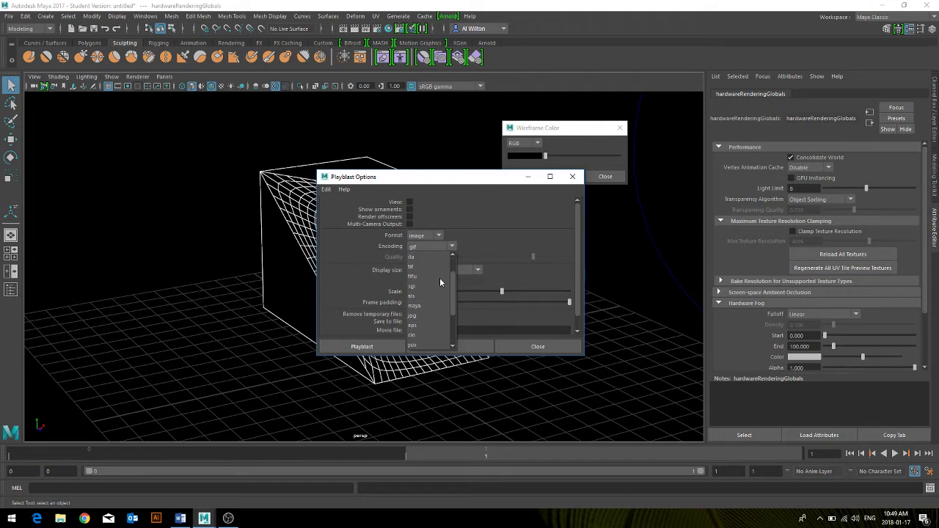
scroll(440, 283, down, 2)
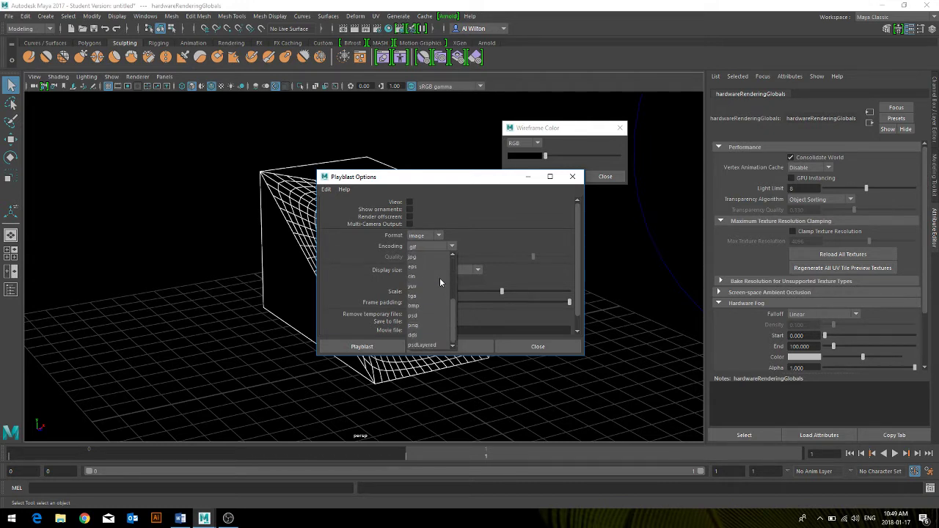
click(423, 326)
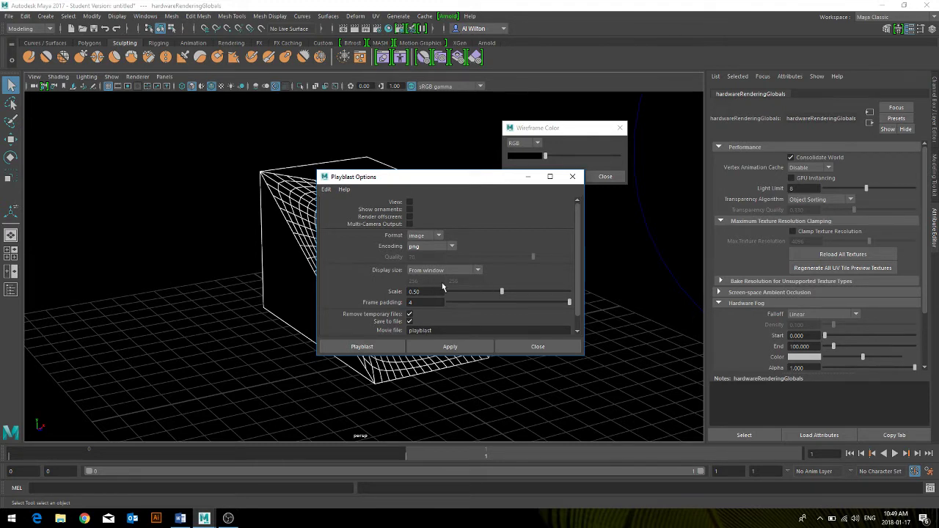
- Set the playblast scale to 1.00
scroll(539, 280, down, 1)
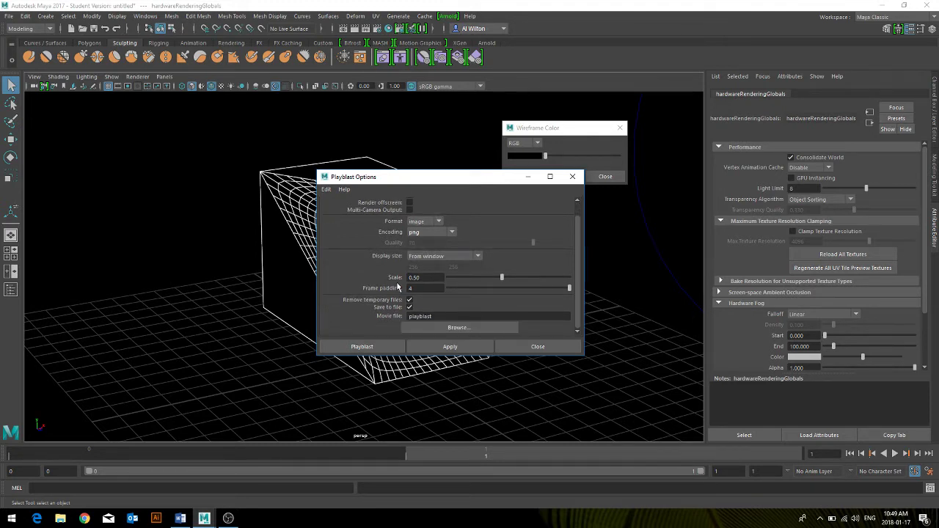
click(423, 276)
drag(423, 274, 399, 277)
text(1)
click(423, 289)
- Set the playblast output to a PNG file named Test Wireframe on the Desktop and run the playblast
click(456, 327)
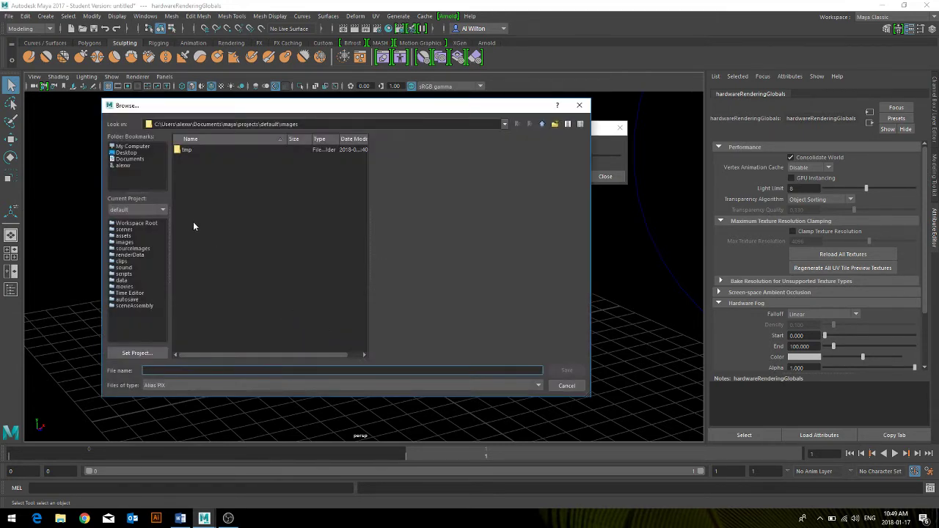
click(126, 153)
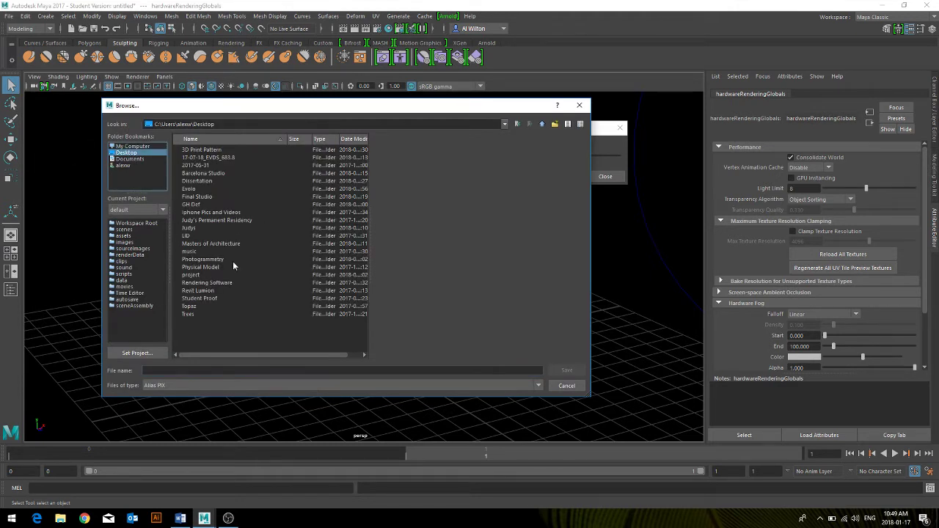
click(206, 370)
text(tes)
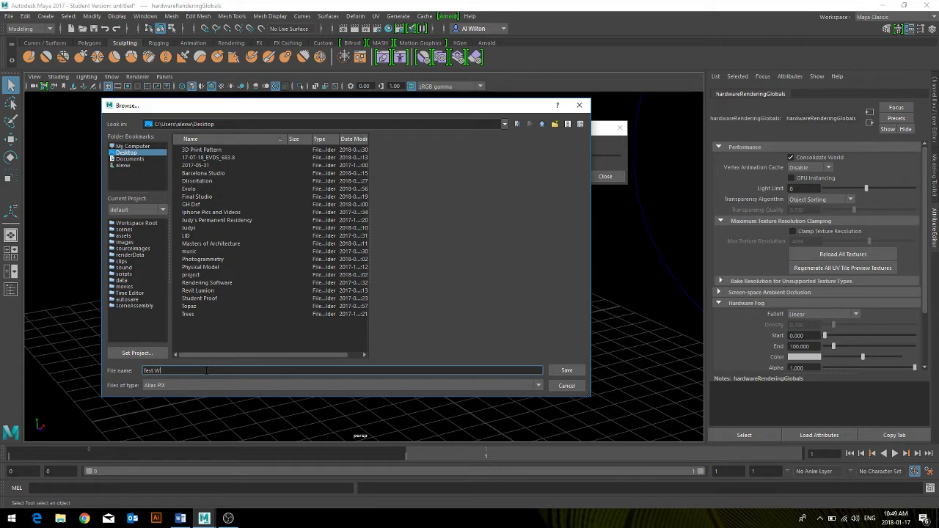
text(t Wireframe)
click(538, 385)
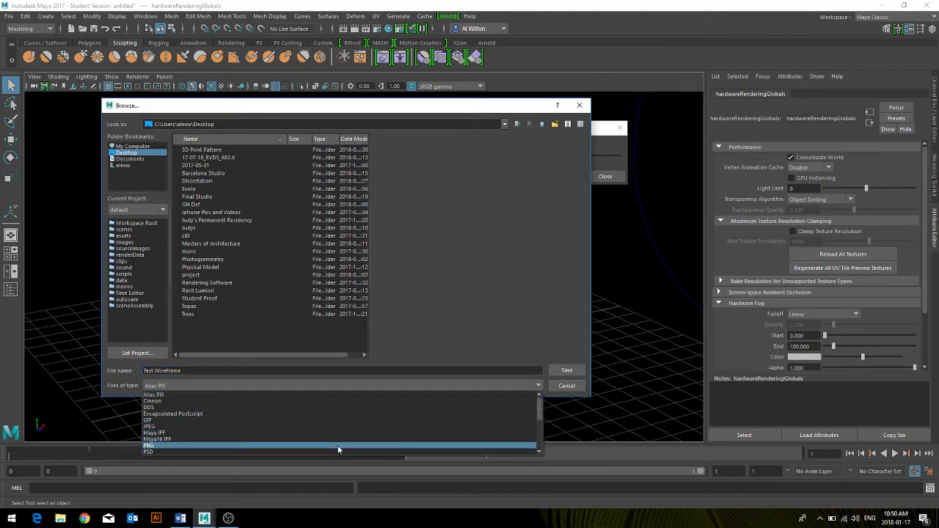
click(338, 447)
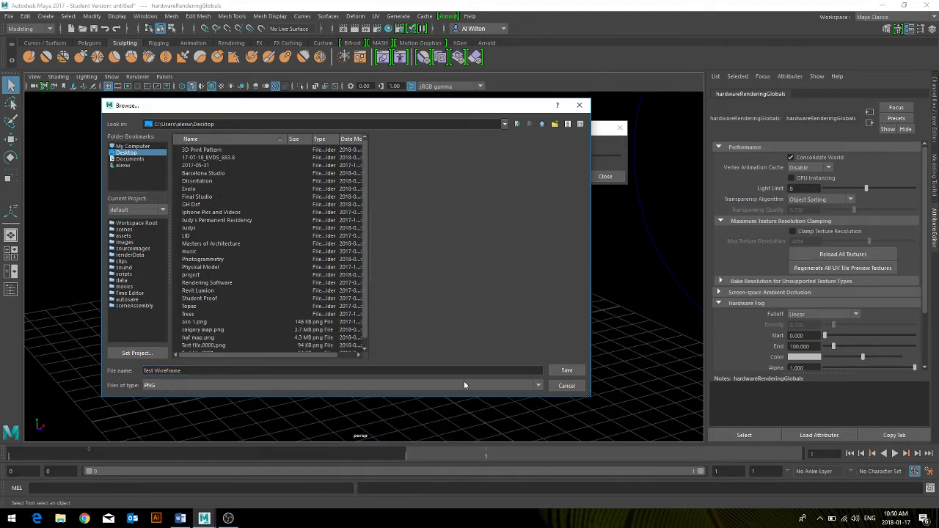
click(565, 371)
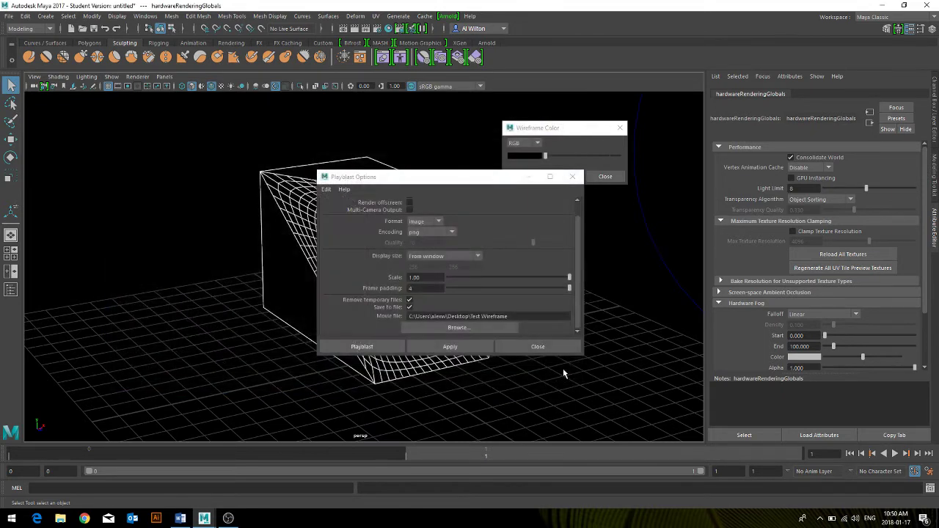
click(428, 347)
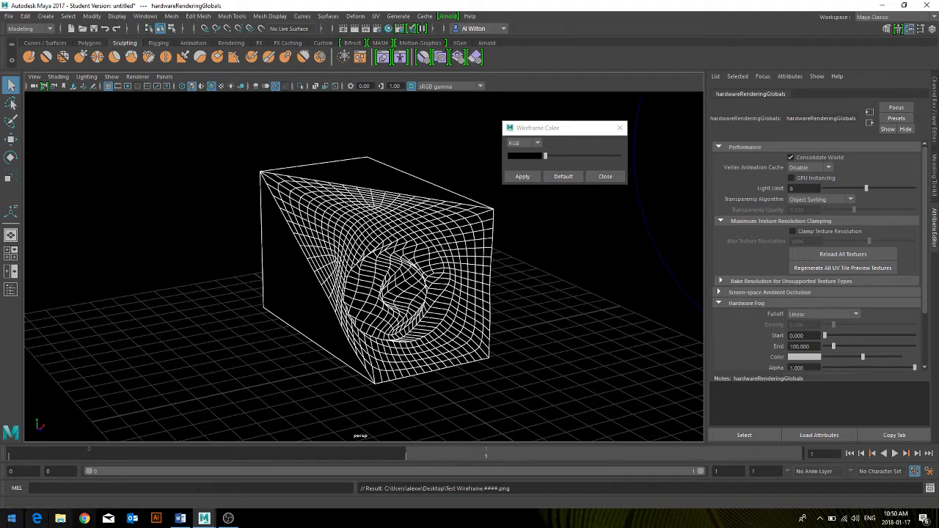
- Search the Desktop for "test" in File Explorer, inspect Test Wireframe.0001 in Illustrator, and close Illustrator
click(57, 523)
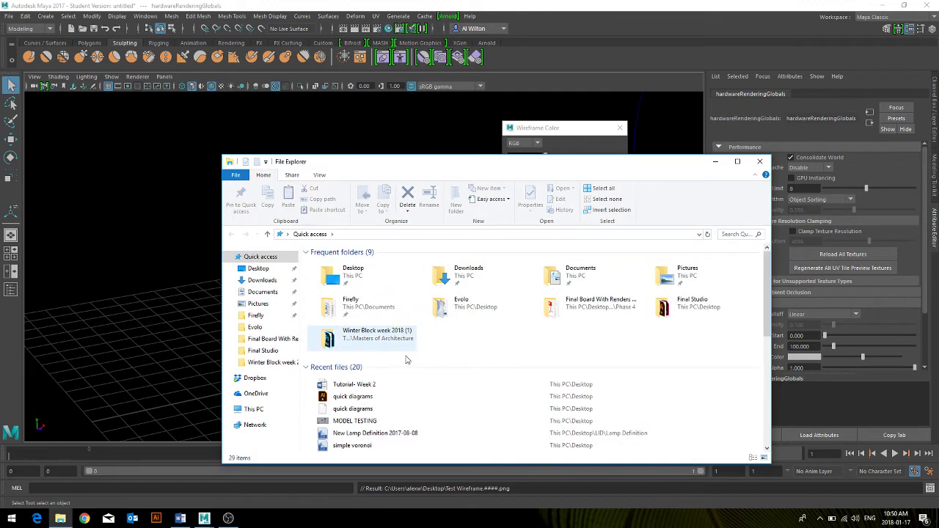
click(258, 268)
click(736, 234)
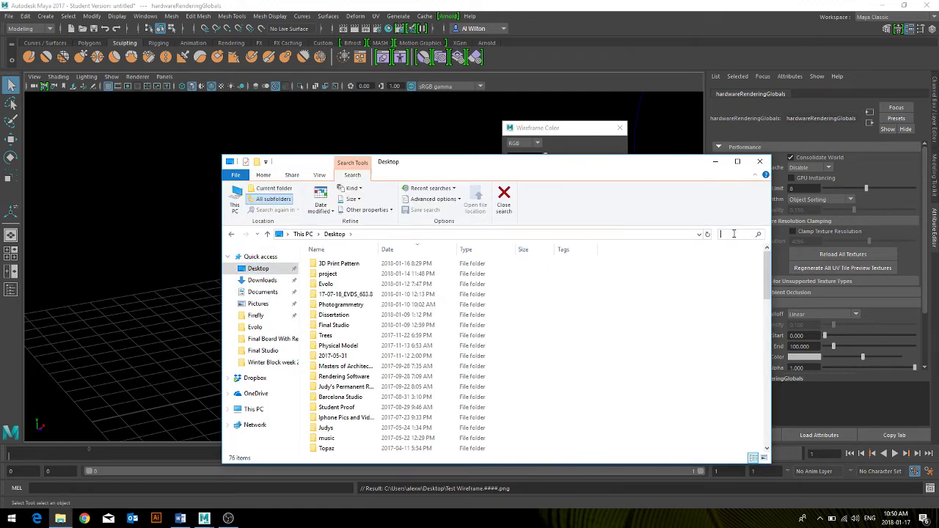
text(test)
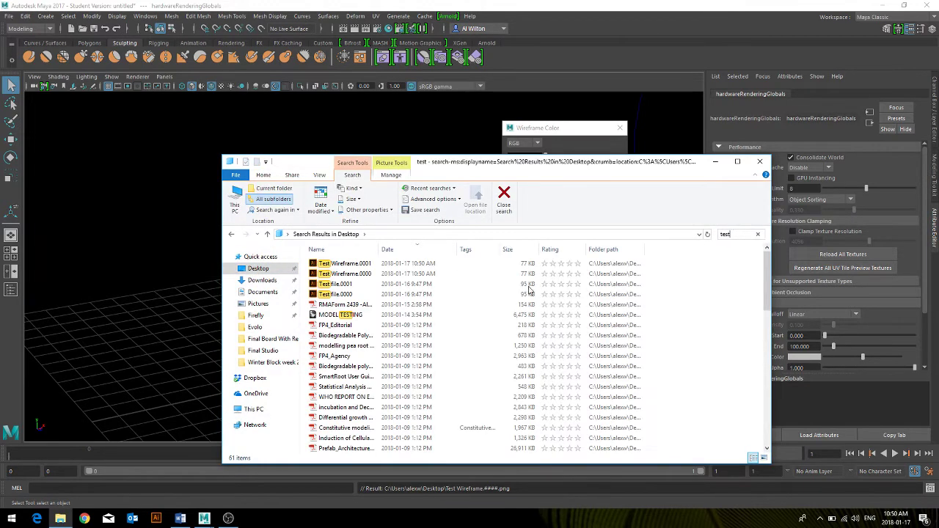
click(401, 266)
double_click(400, 267)
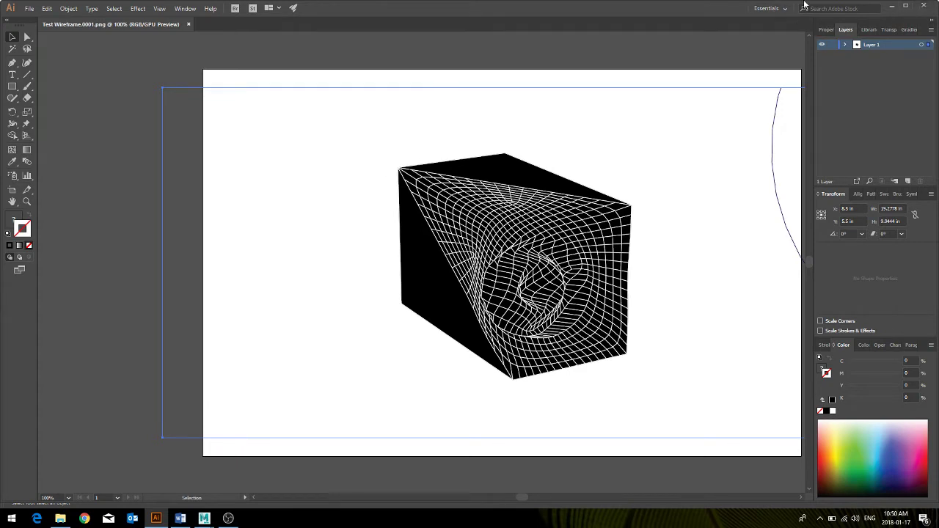
click(934, 6)
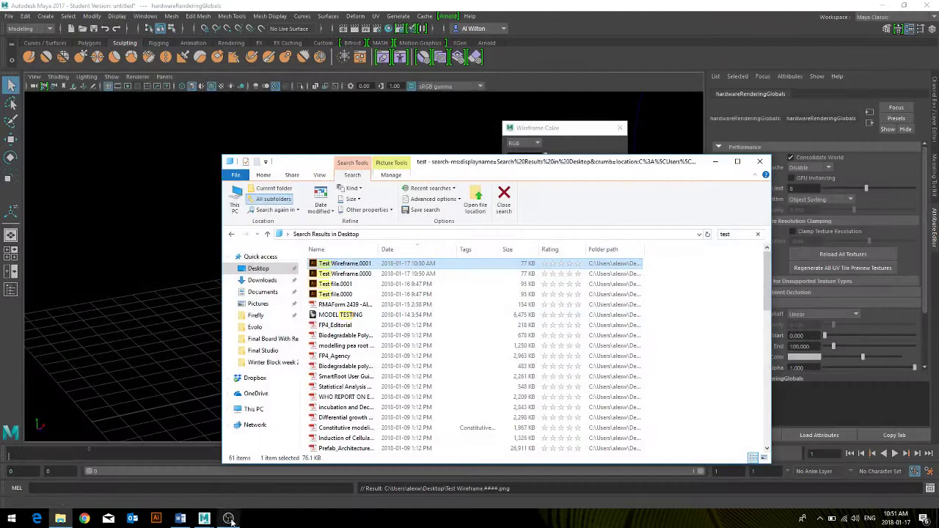
- Switch back to the Maya scene and close the Wireframe Color window
click(229, 519)
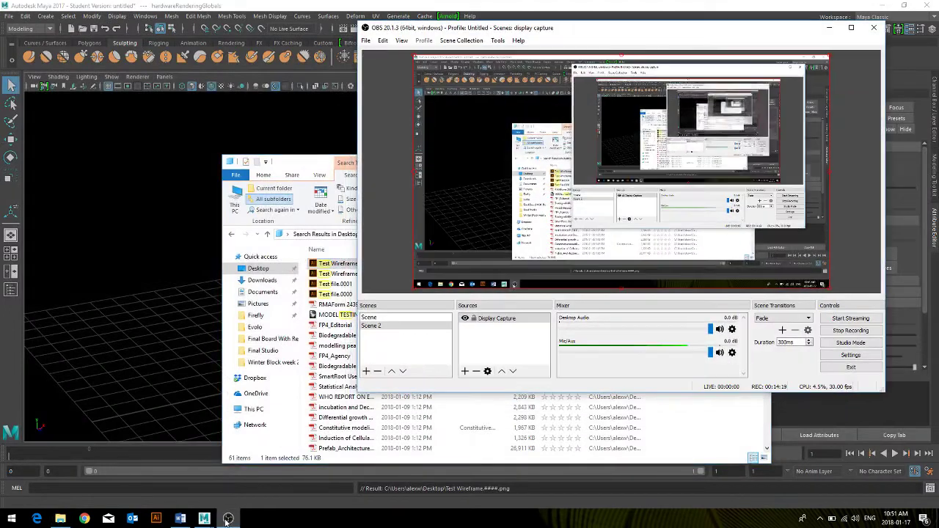
click(228, 519)
mouse_move(204, 518)
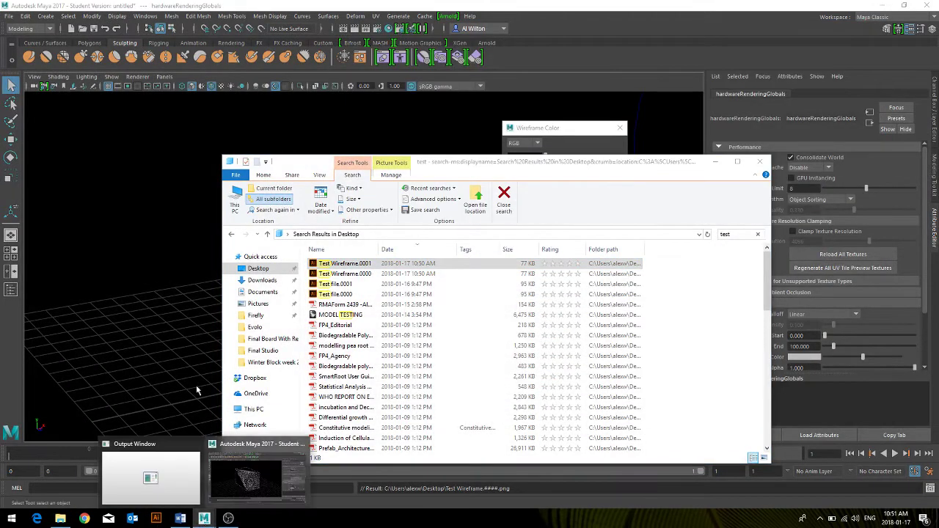
click(261, 433)
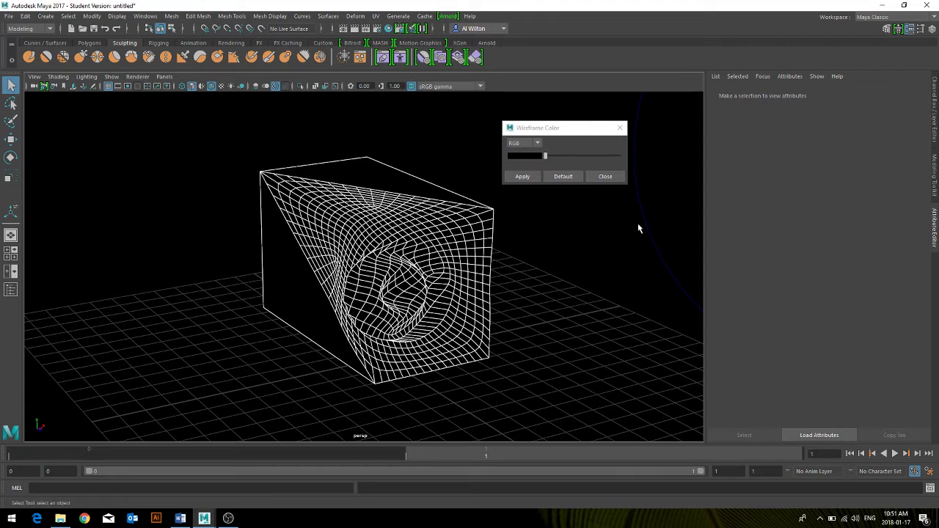
click(605, 177)
- Toggle the Lock Camera option for the perspective view
scroll(499, 245, down, 5)
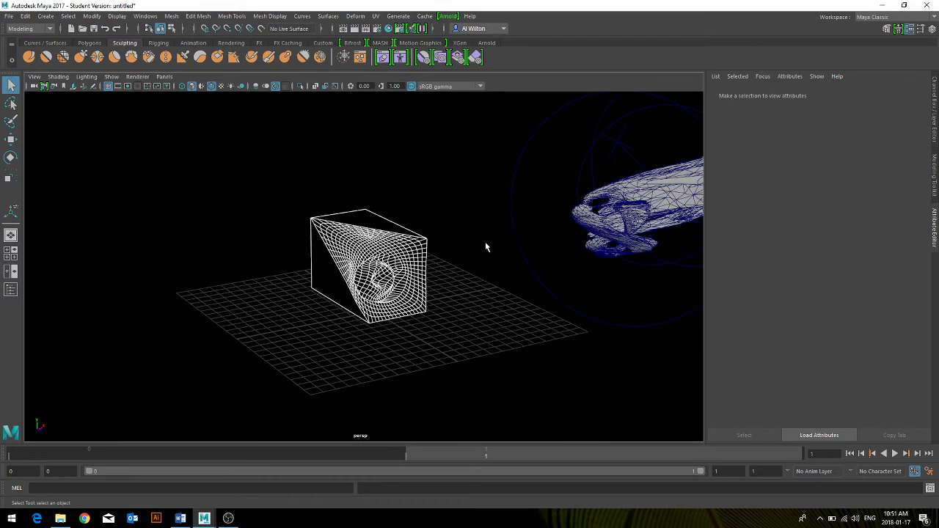
scroll(488, 248, up, 3)
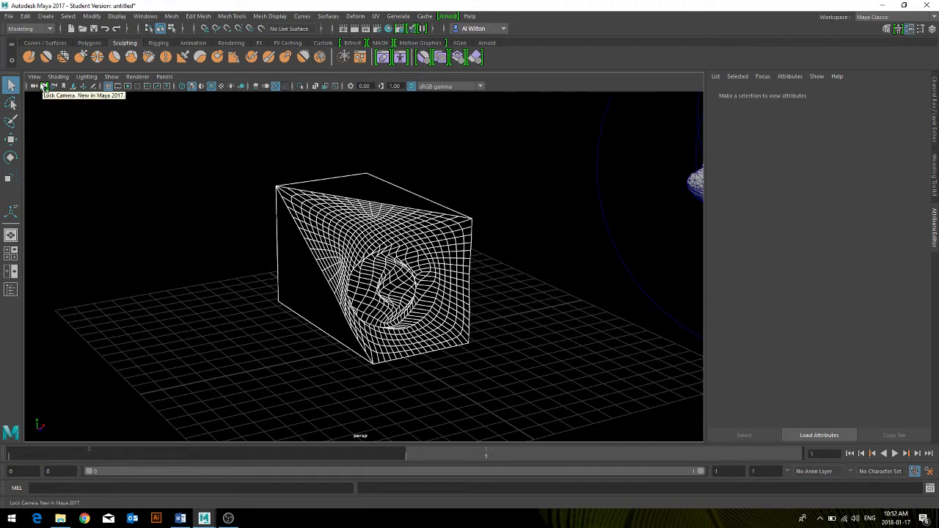
click(44, 86)
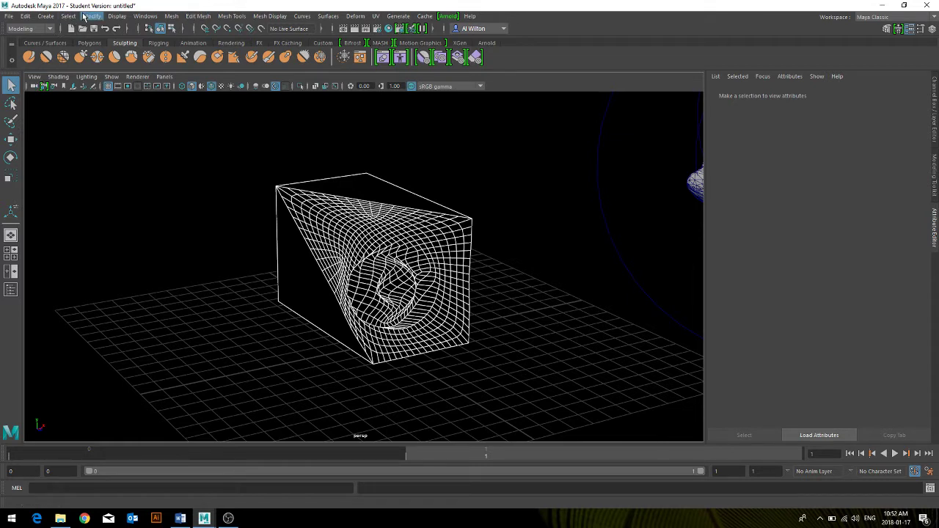
- Open the creation options for a basic camera, look through its camera, lens and film back properties, and close them
click(46, 15)
mouse_move(108, 82)
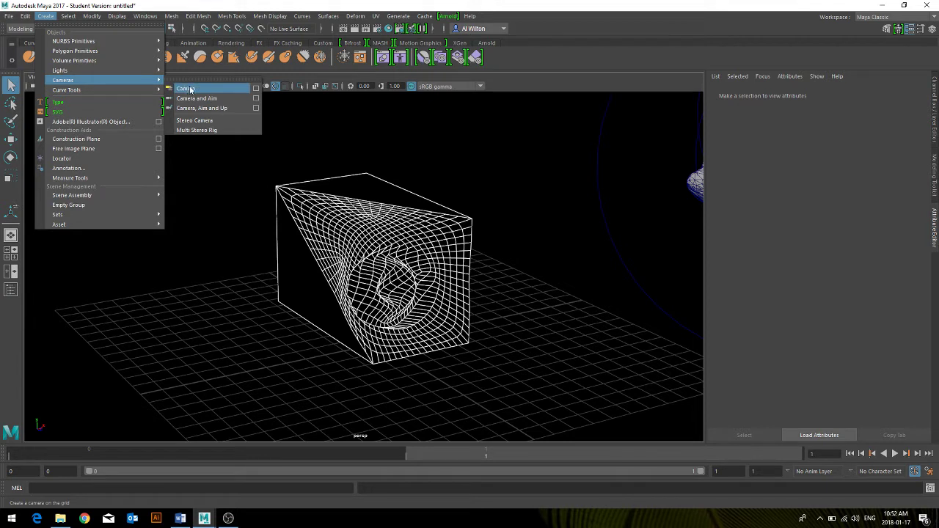
click(256, 89)
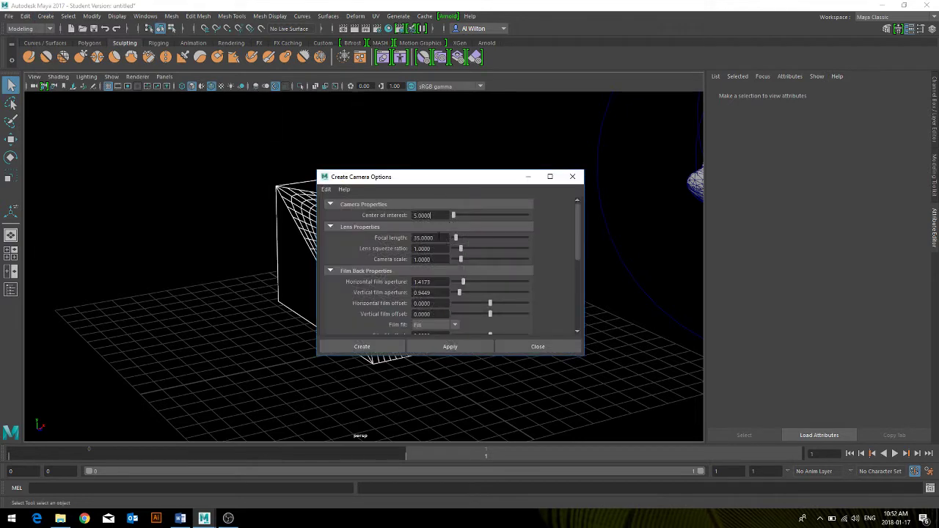
scroll(438, 237, down, 2)
scroll(438, 236, up, 2)
scroll(438, 239, up, 1)
drag(451, 179, 475, 162)
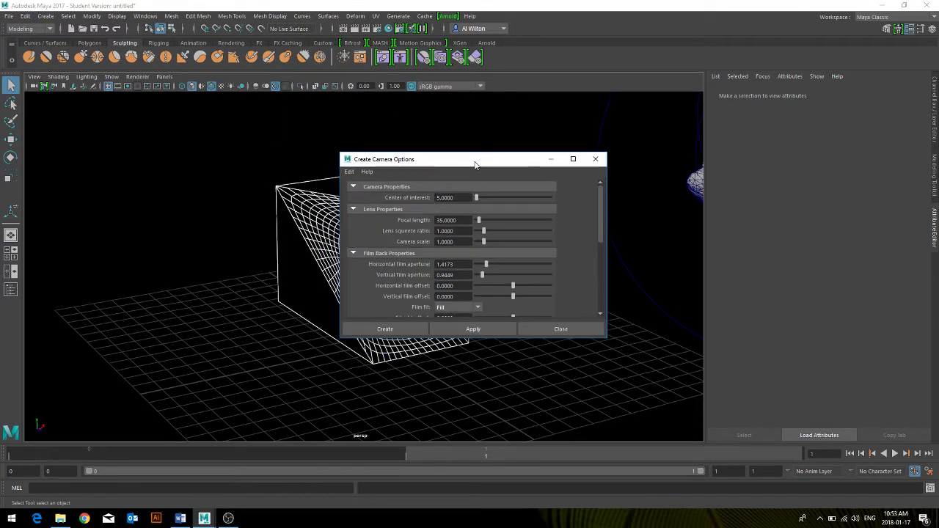
click(590, 159)
- Create a basic camera with the default settings
click(68, 16)
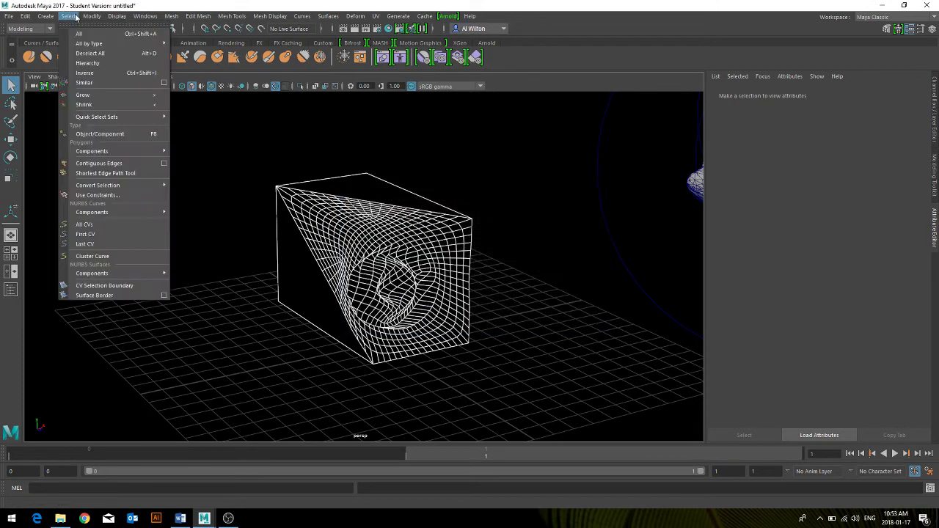
mouse_move(46, 16)
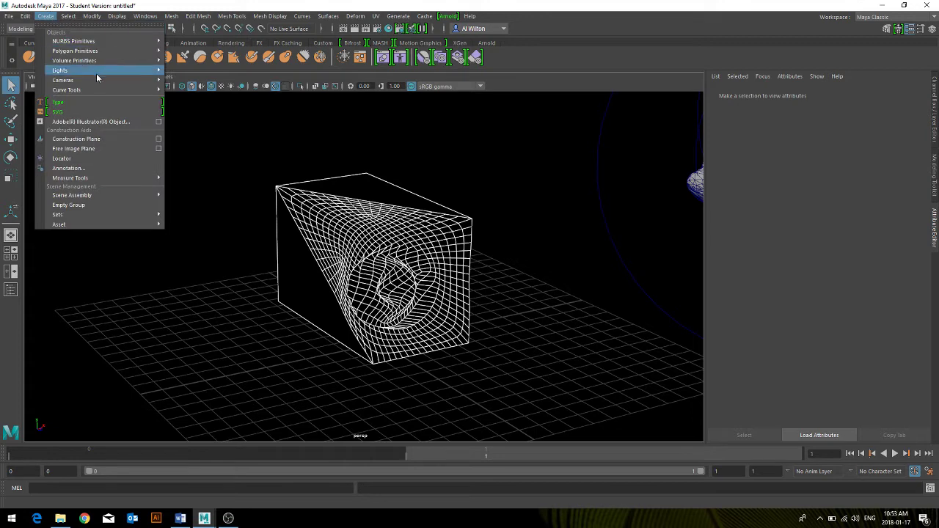
click(184, 86)
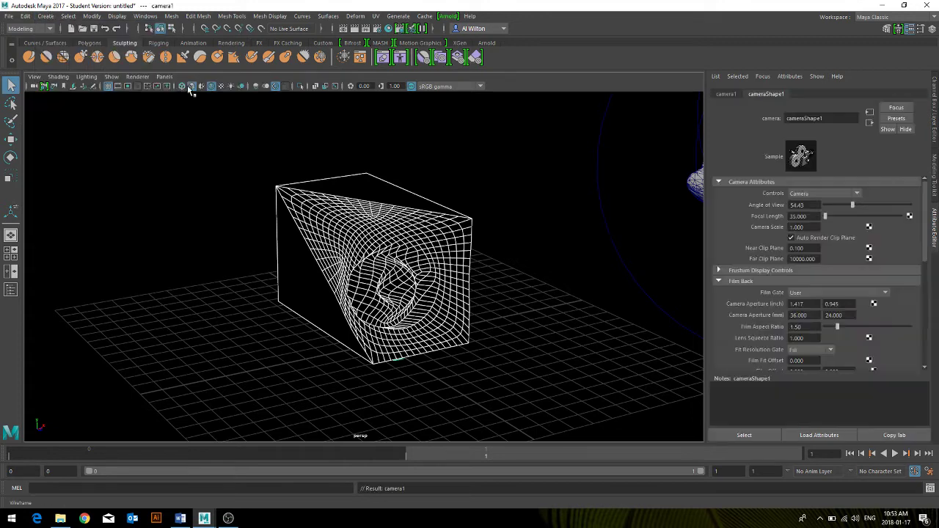
- Move the sculpted cube mesh away from the grid centre to uncover the new camera
click(430, 317)
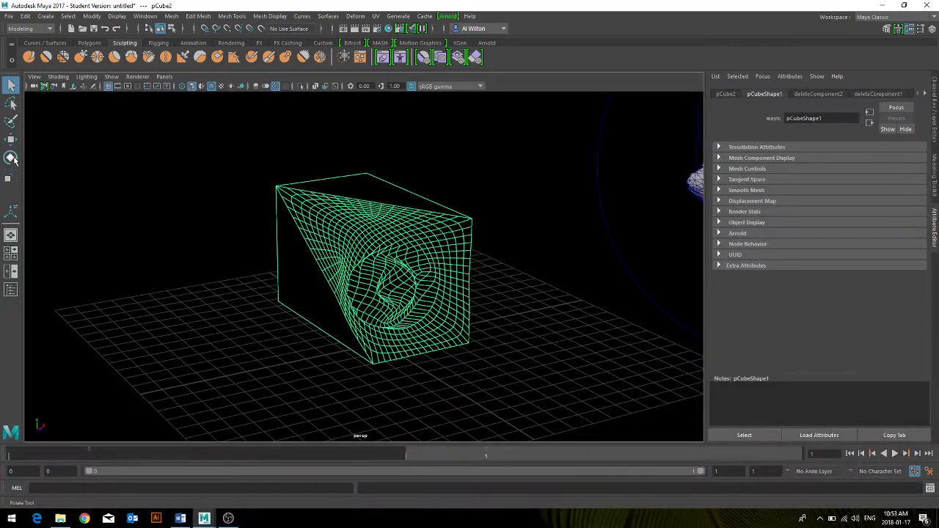
click(10, 138)
drag(402, 259, 516, 210)
- Select the basic camera at the grid centre, view it from another angle, and delete it
click(421, 362)
alt+drag(421, 360, 505, 354)
click(408, 315)
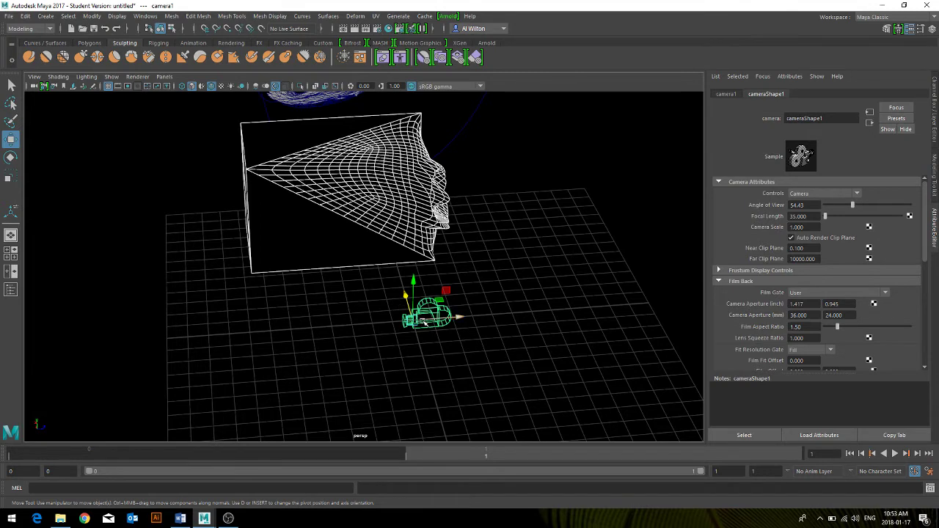
alt+drag(448, 320, 444, 341)
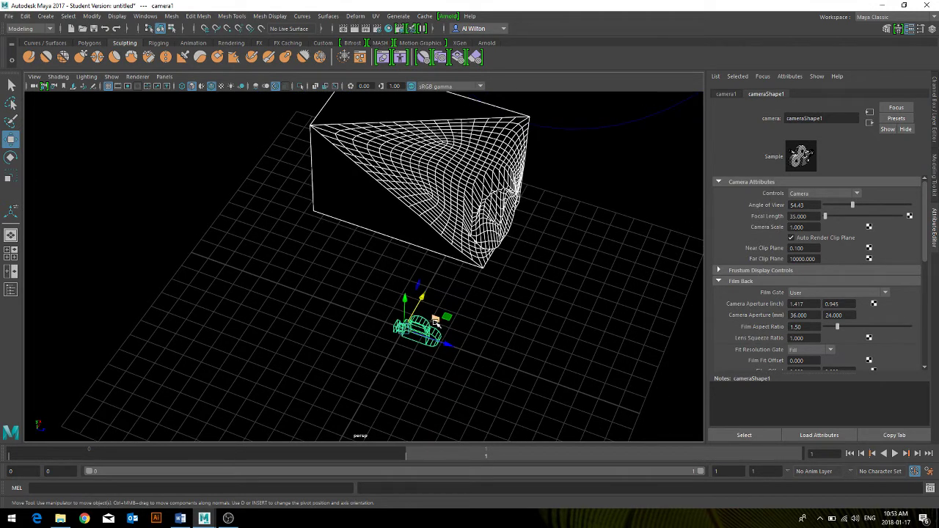
key(Delete)
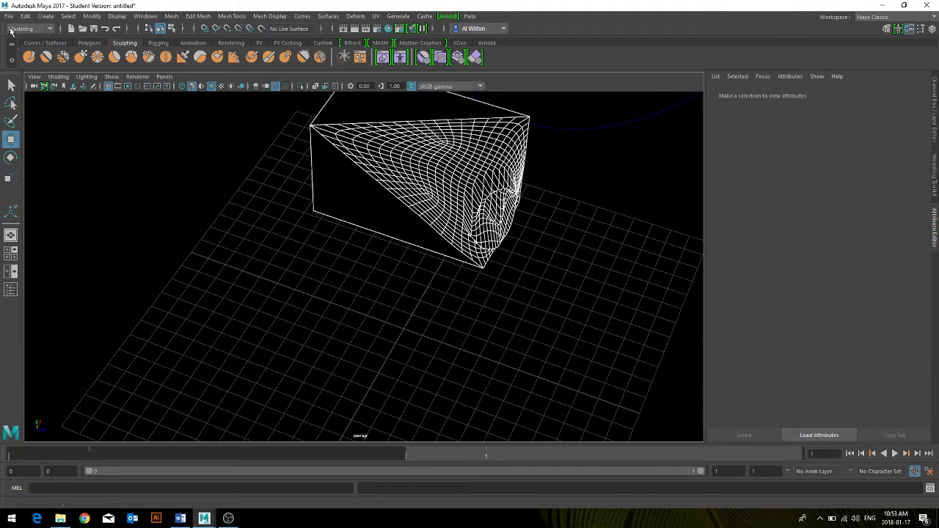
- Create a Camera and Aim rig in the scene
click(46, 16)
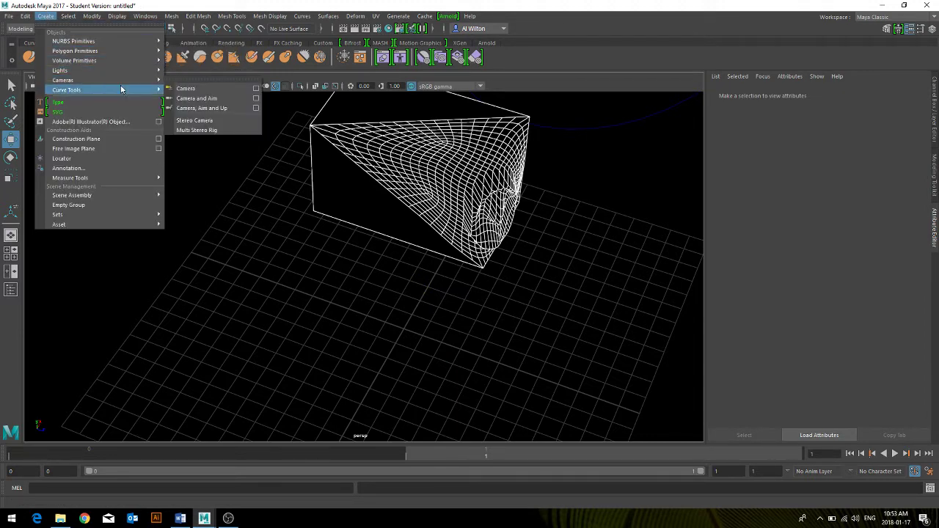
mouse_move(140, 80)
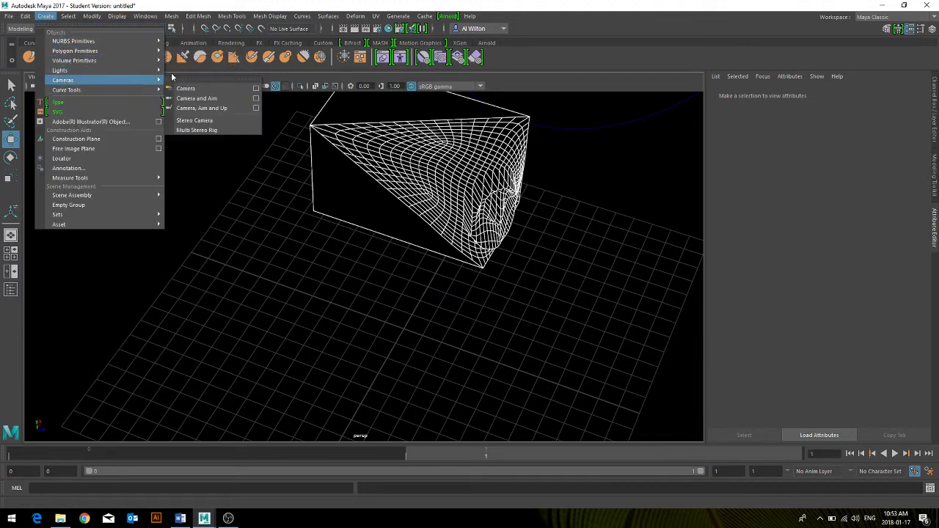
click(230, 101)
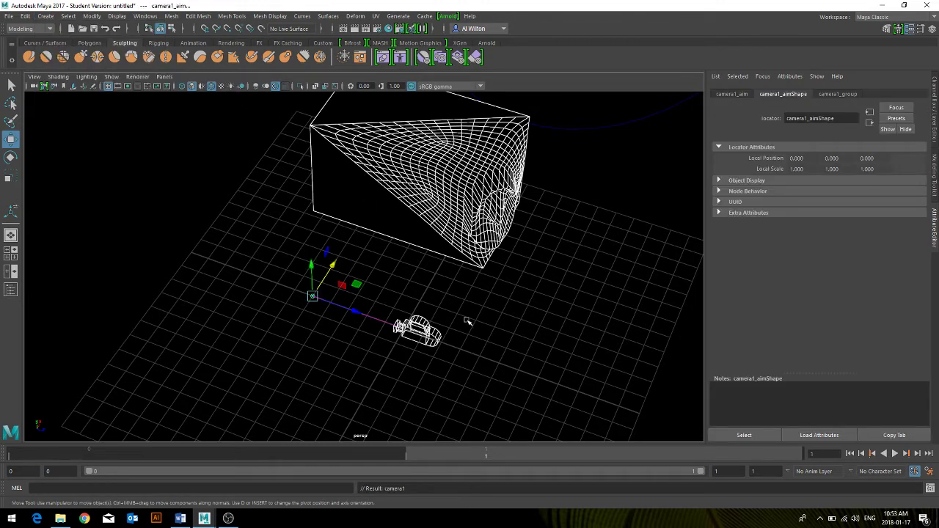
- Move the camera about 23 cm outward along Z and its aim point about 36 cm in the opposite direction
click(510, 317)
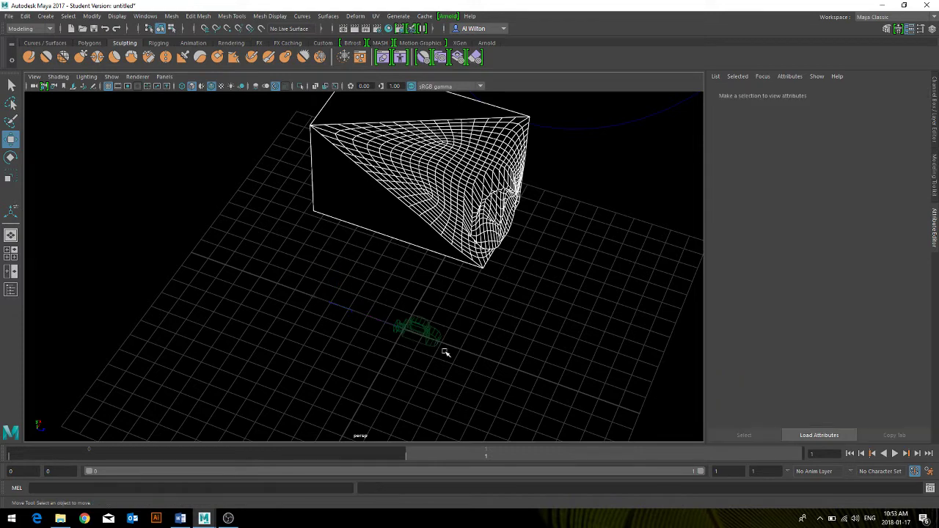
drag(297, 318, 352, 283)
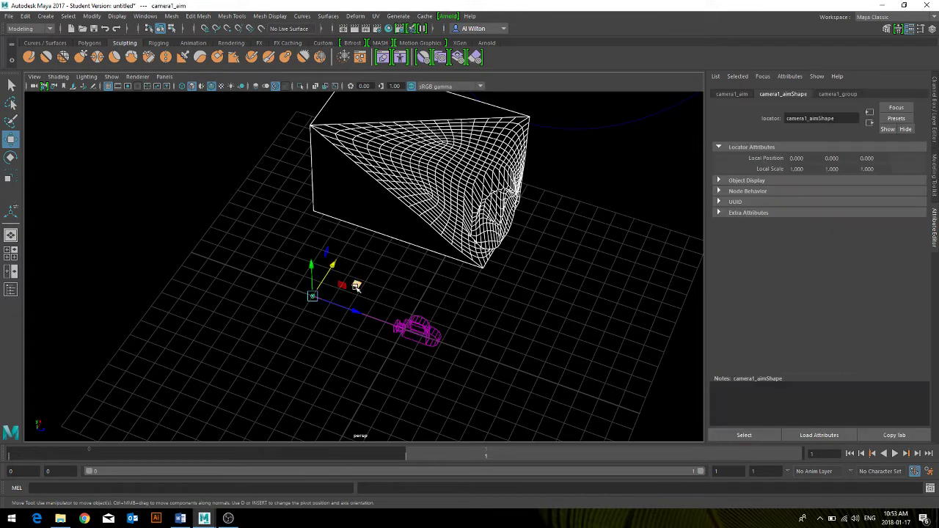
click(415, 327)
scroll(477, 347, down, 3)
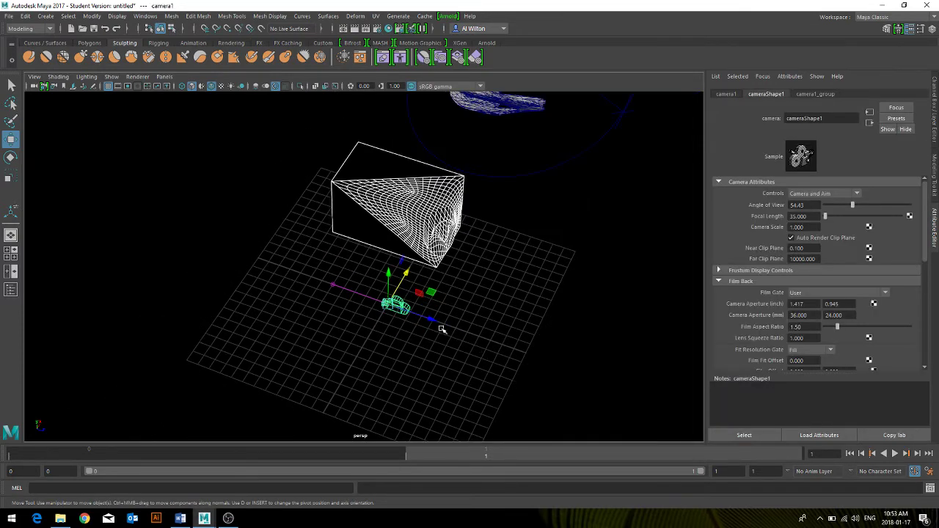
drag(425, 309, 616, 379)
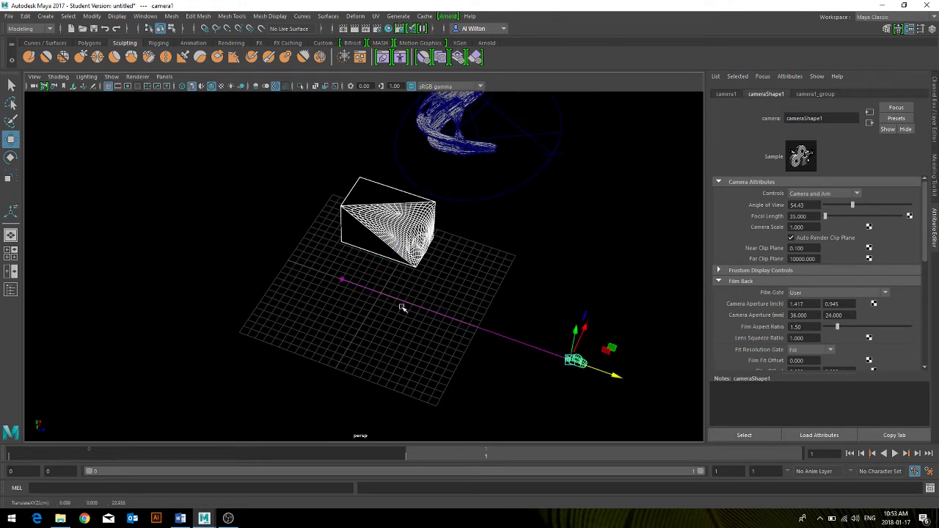
click(345, 299)
drag(335, 279, 125, 270)
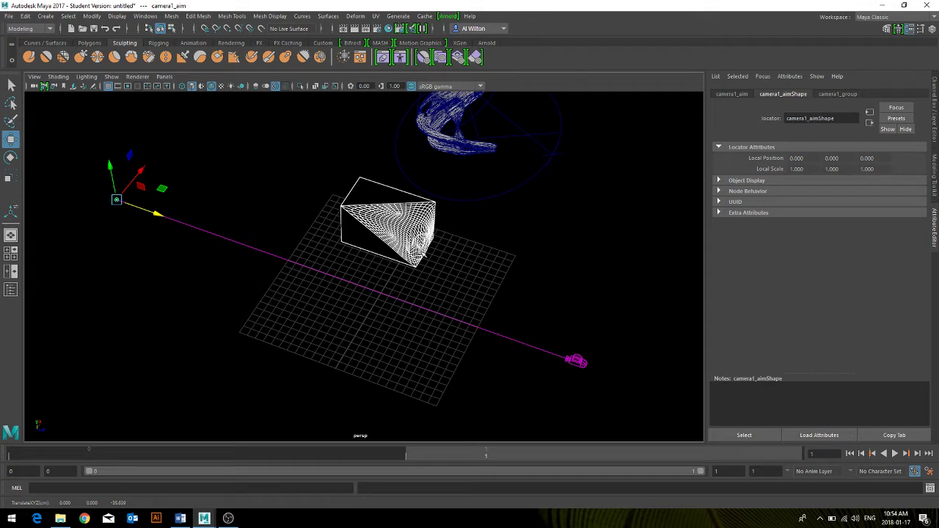
- Duplicate the sculpted cube mesh, accepting the student version notice, and move the copy along X across the camera's aim line
click(411, 253)
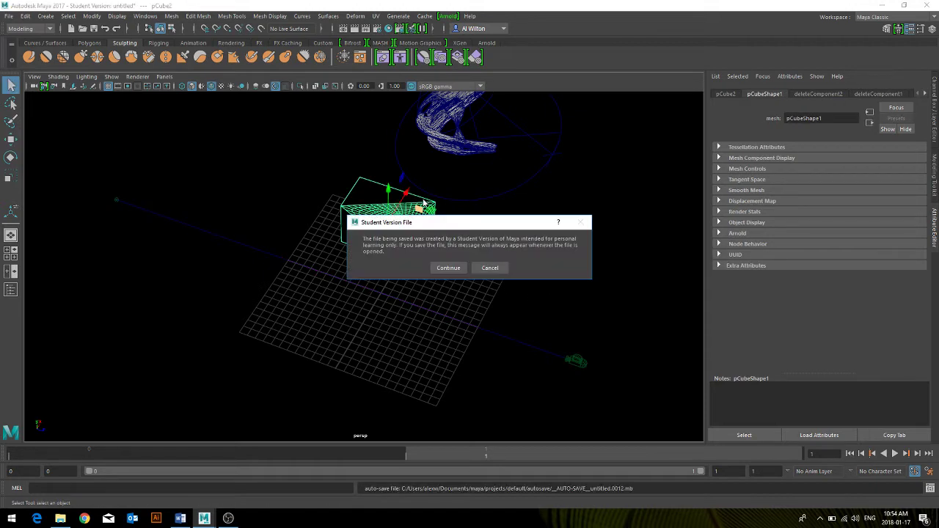
click(448, 268)
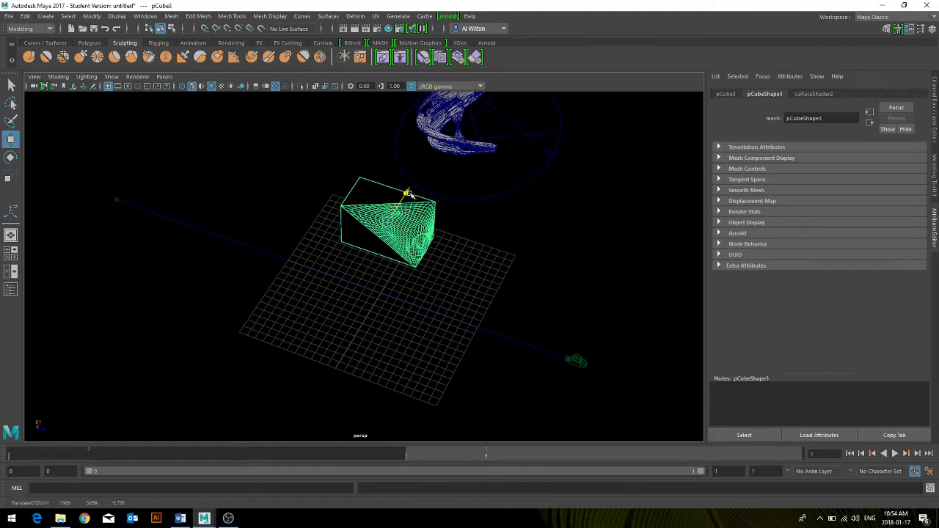
key(ctrl+d)
drag(411, 195, 355, 291)
alt+drag(468, 339, 349, 305)
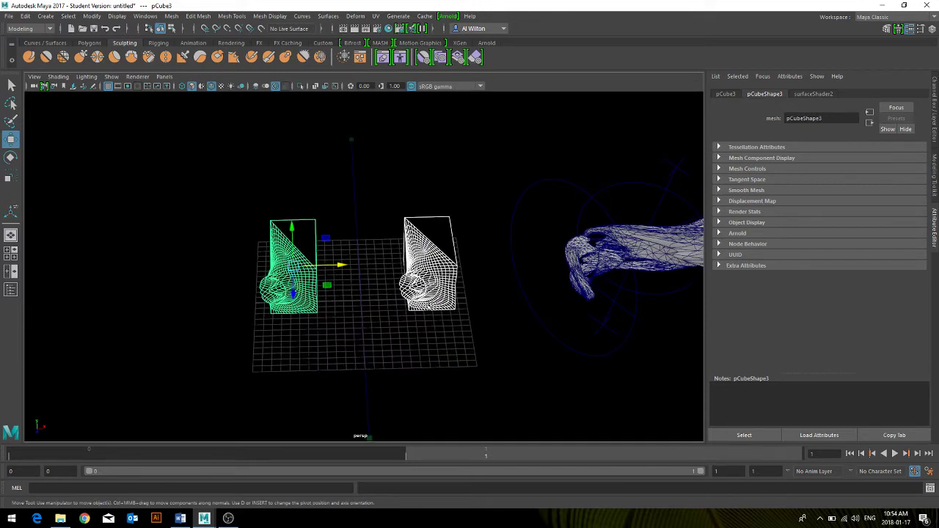
- Select the aim point and the camera in turn, look through camera1, and pull its view back to frame both meshes
click(352, 140)
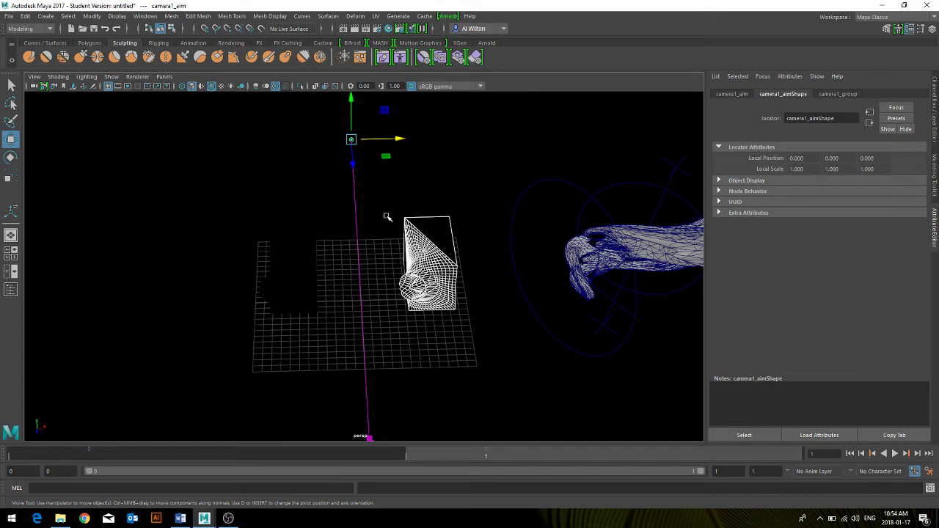
scroll(387, 218, down, 2)
click(379, 392)
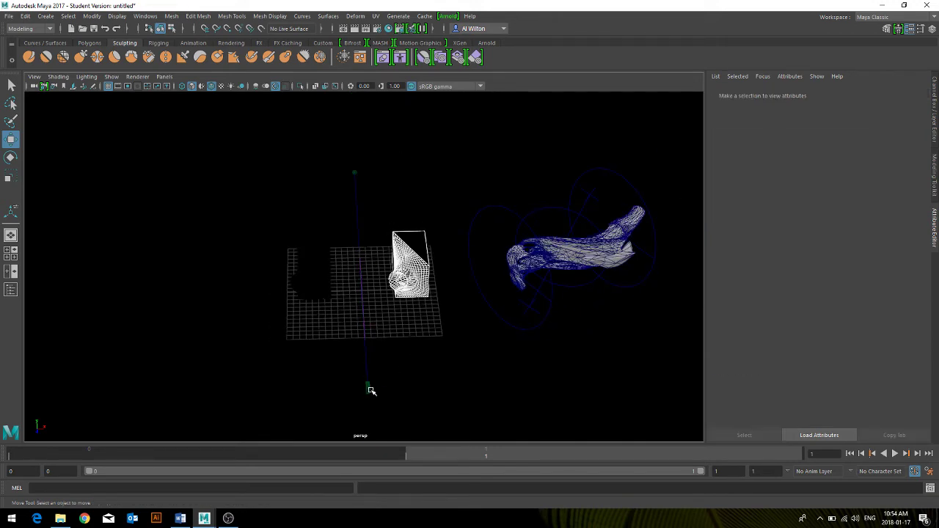
click(369, 387)
alt+drag(376, 396, 410, 385)
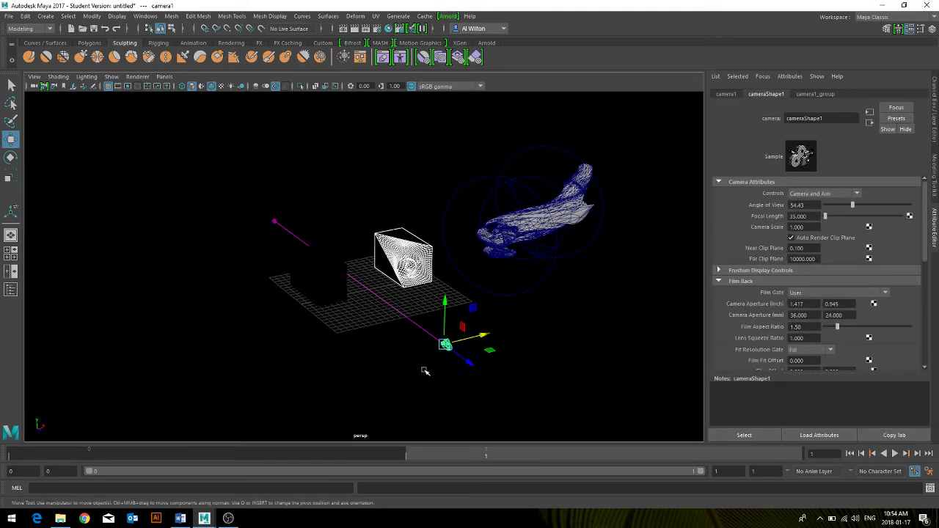
scroll(432, 372, up, 2)
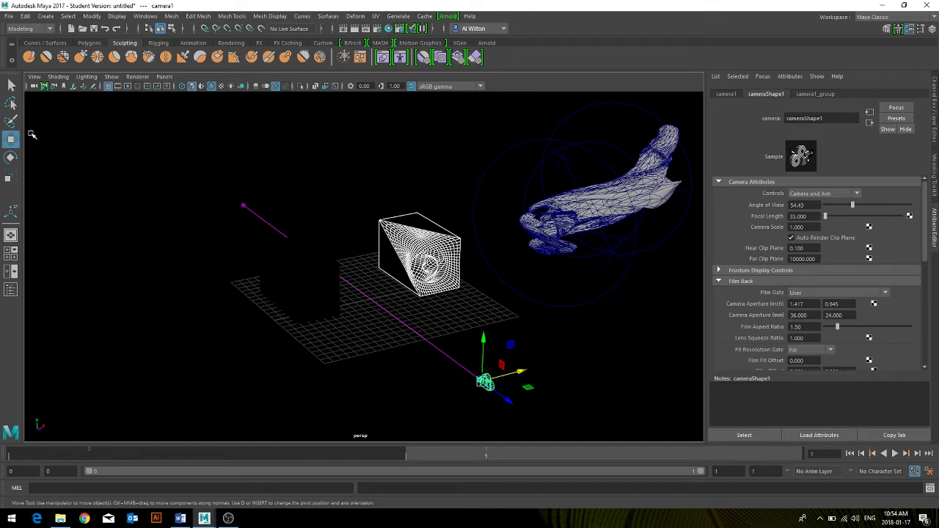
click(164, 76)
mouse_move(176, 88)
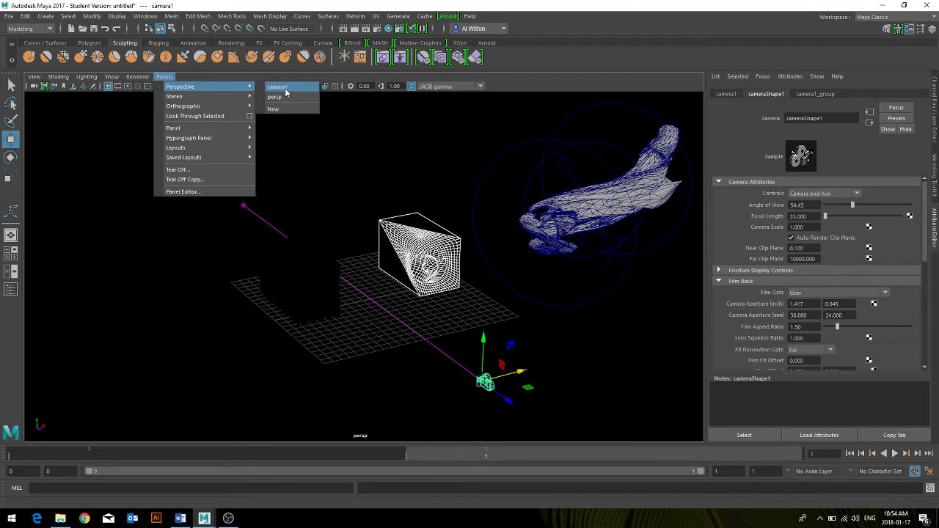
click(277, 88)
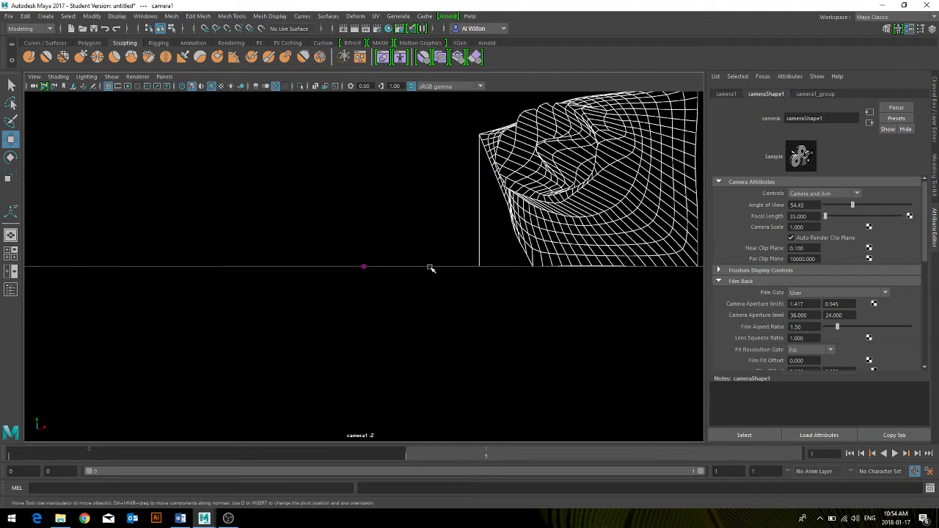
alt+right_drag(430, 268, 305, 242)
- Switch the camera view from shaded wireframe to plain wireframe and select the duplicate mesh
click(196, 215)
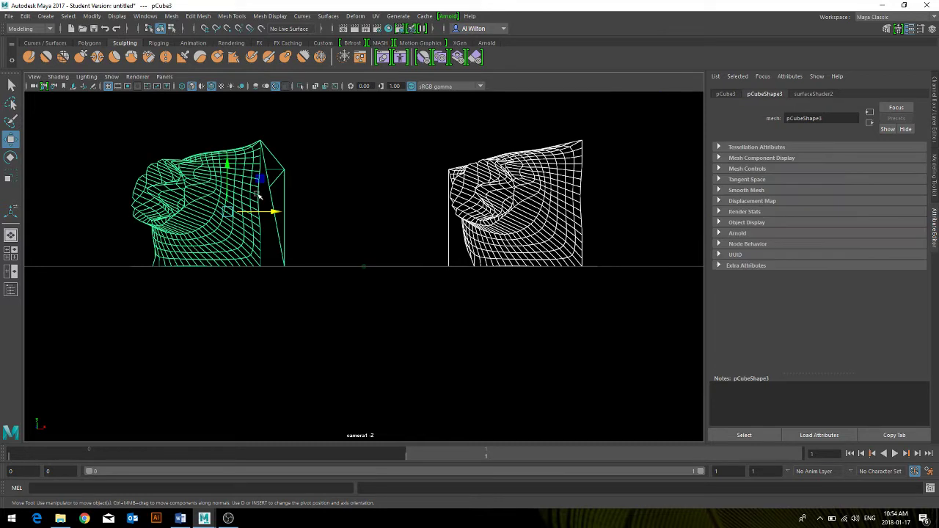
click(210, 86)
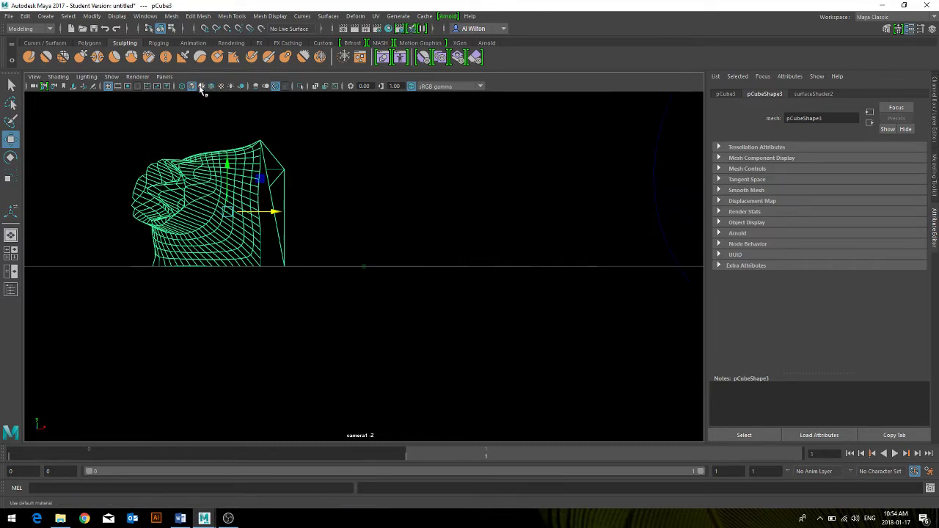
click(193, 85)
click(330, 183)
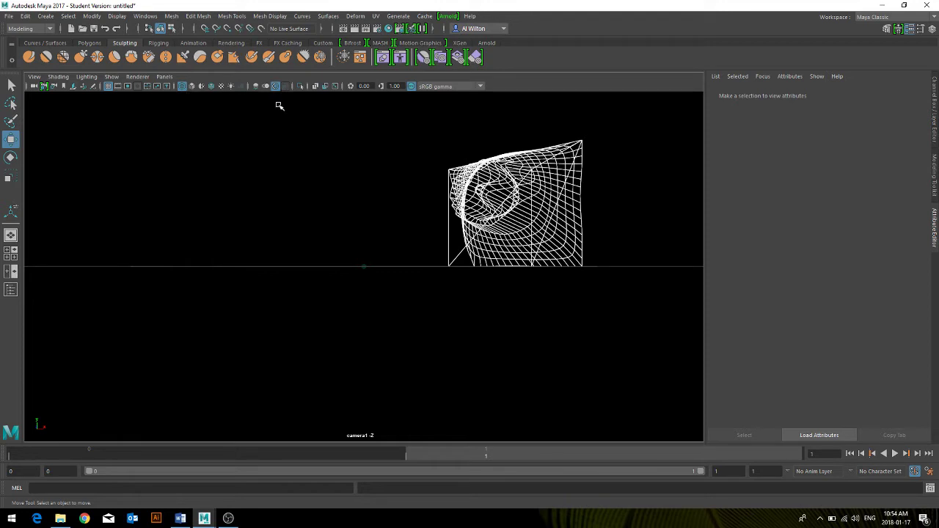
drag(379, 160, 196, 253)
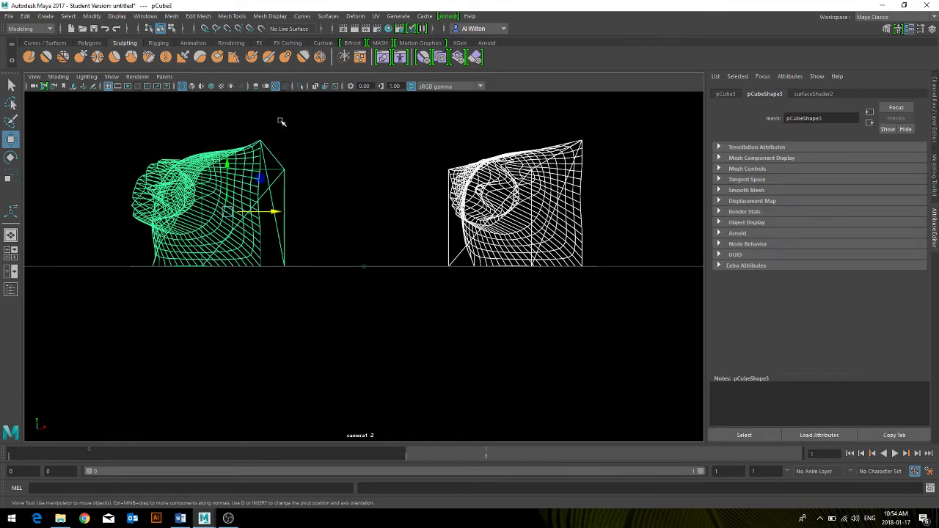
- Turn on Wireframe on Shaded with smooth shading in the camera view and reselect the duplicate mesh
click(58, 76)
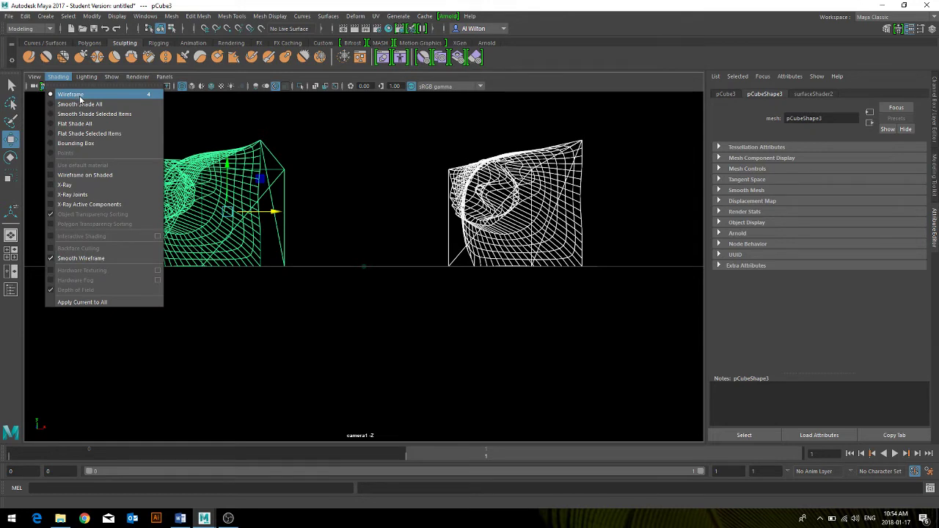
click(127, 175)
click(339, 134)
click(245, 181)
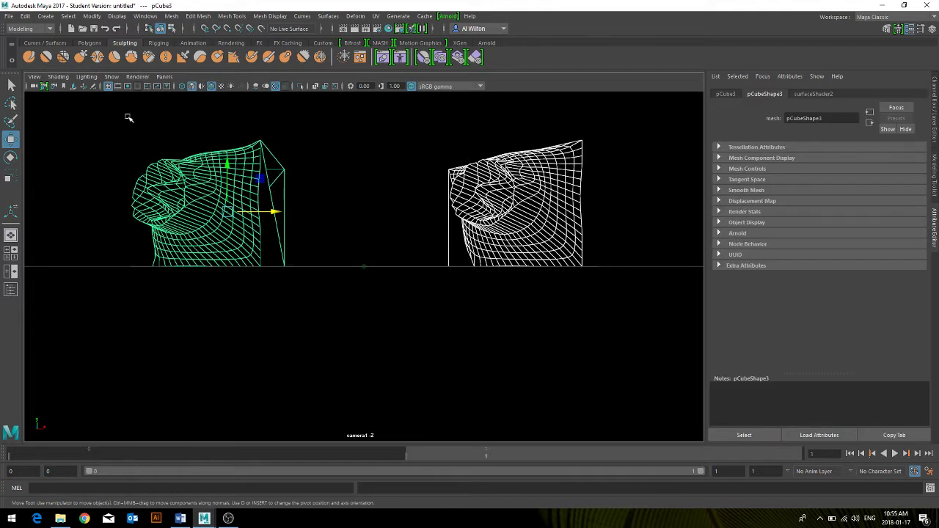
- Try deleting the duplicate mesh and undo the deletion
click(58, 76)
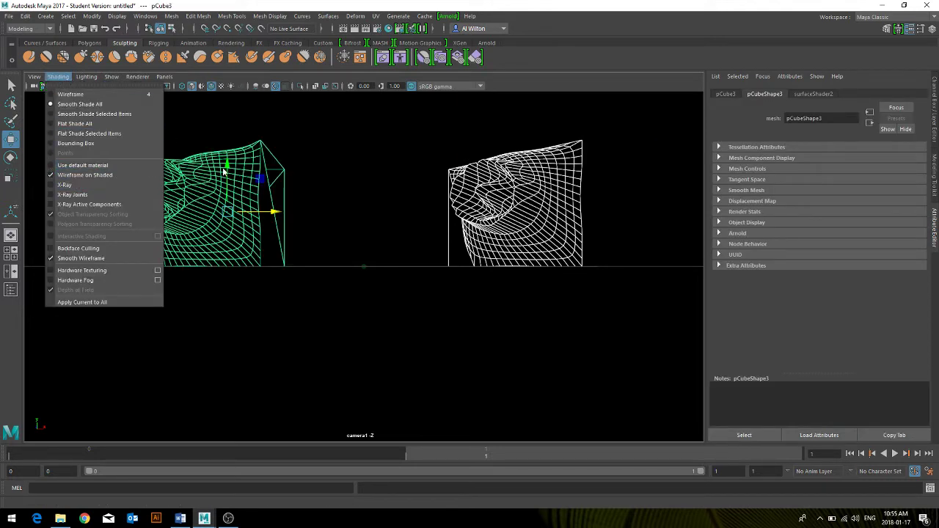
click(235, 144)
key(Delete)
key(ctrl+z)
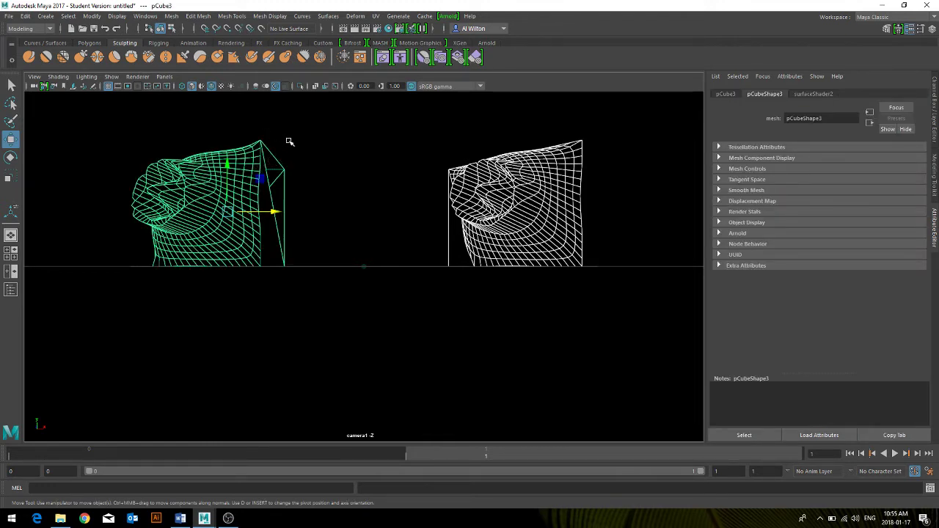
- Change the viewport background from black to grey, display the camera view in plain wireframe and clear the selection
key(alt+b)
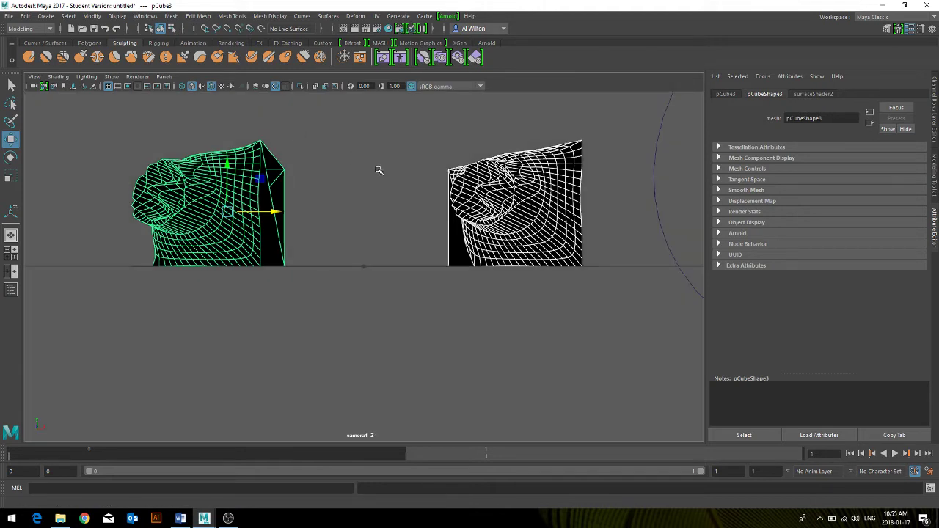
click(379, 170)
click(273, 197)
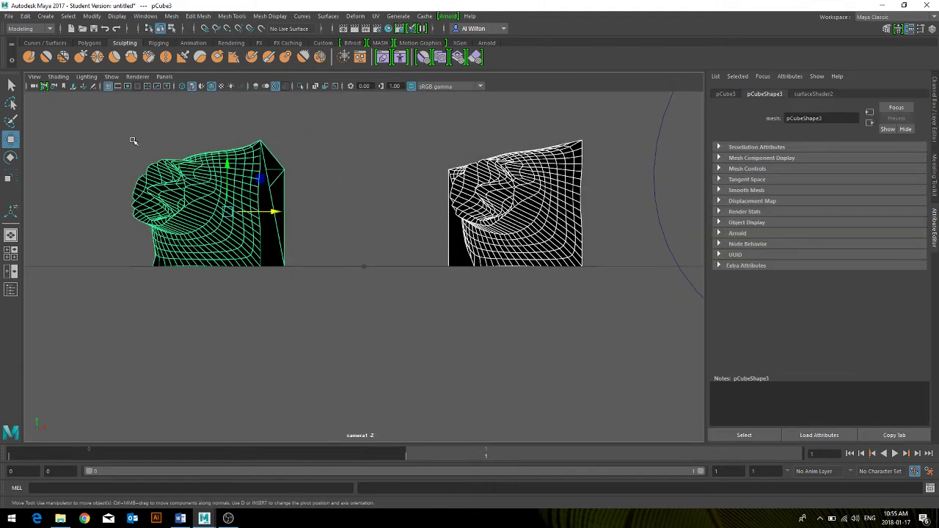
click(62, 78)
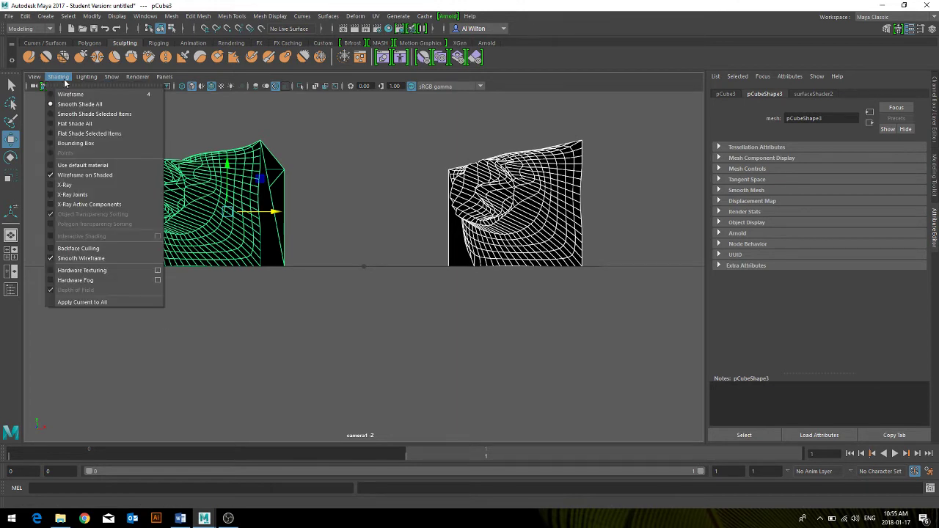
click(66, 94)
click(222, 114)
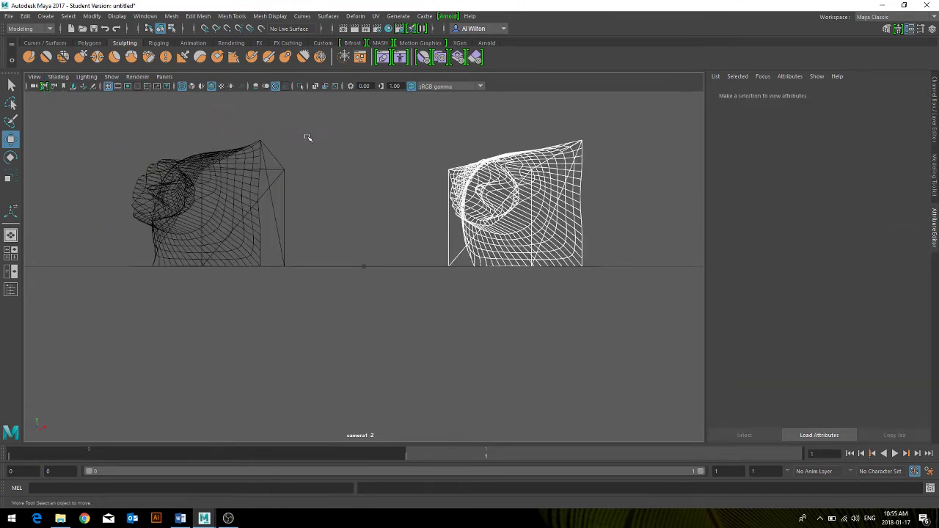
- Dolly the camera view in and out to examine how the framing of the two meshes changes
scroll(346, 220, up, 5)
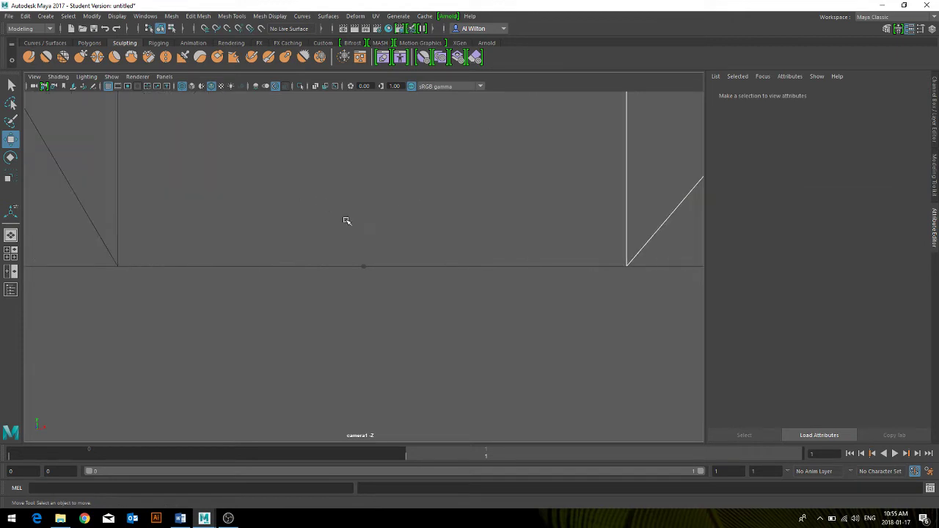
scroll(377, 241, down, 3)
scroll(386, 233, down, 2)
scroll(387, 237, up, 4)
scroll(371, 210, down, 6)
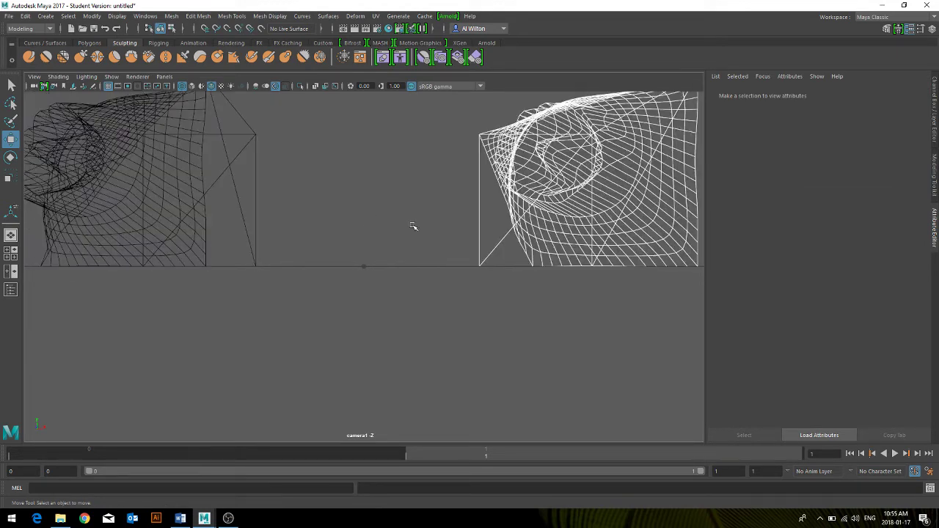
scroll(383, 214, up, 3)
scroll(385, 216, down, 3)
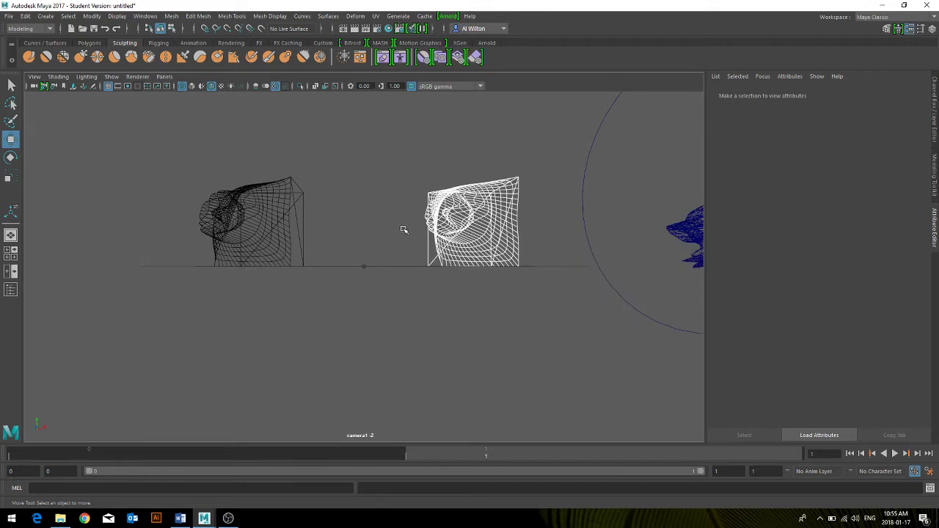
scroll(385, 202, up, 2)
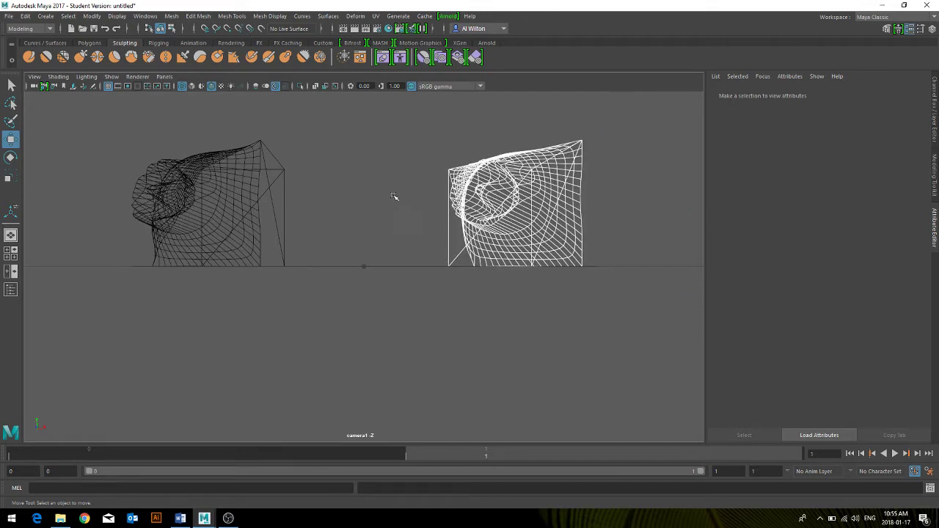
- Orbit the camera view to look down slightly over the grid, and try undoing the last view change
alt+drag(397, 199, 400, 237)
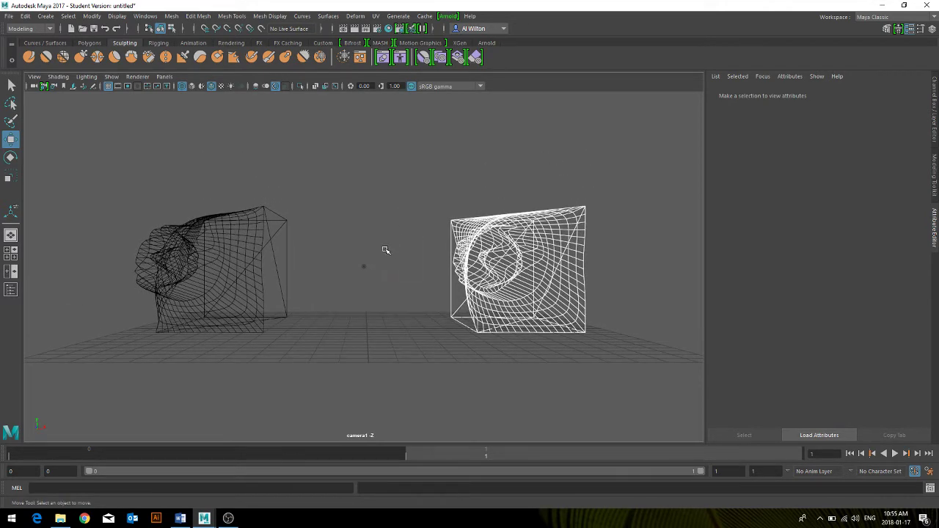
mouse_move(408, 249)
alt+mouse_down()
mouse_move(400, 247)
mouse_move(418, 246)
mouse_move(394, 256)
mouse_move(403, 248)
alt+mouse_up()
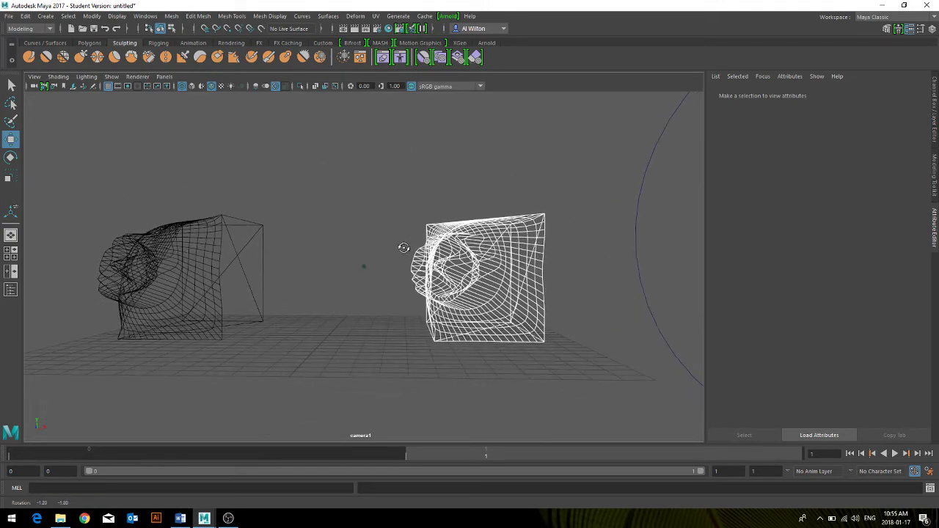
key(ctrl+z)
key(ctrl+z)
- In the top view, move camera1 along X to about -0.12 so it lines up with its aim point
key(space)
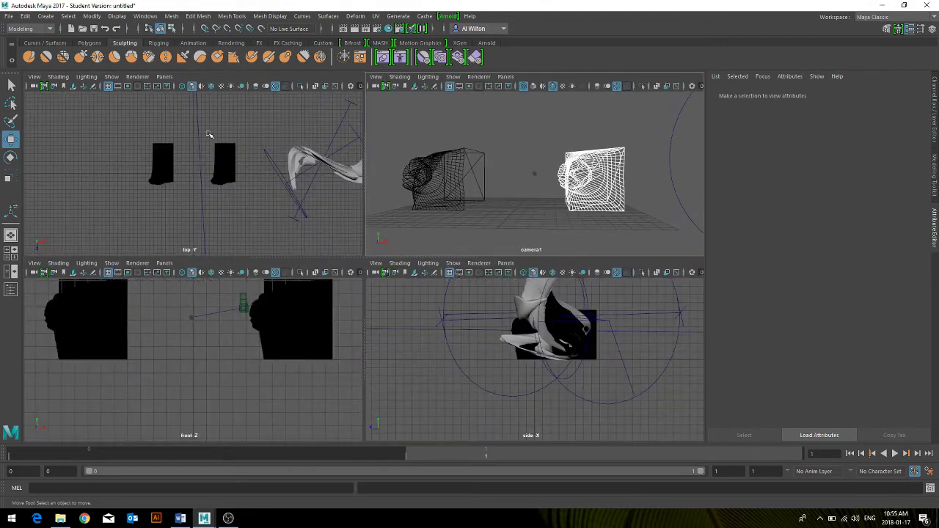
key(space)
scroll(339, 225, down, 6)
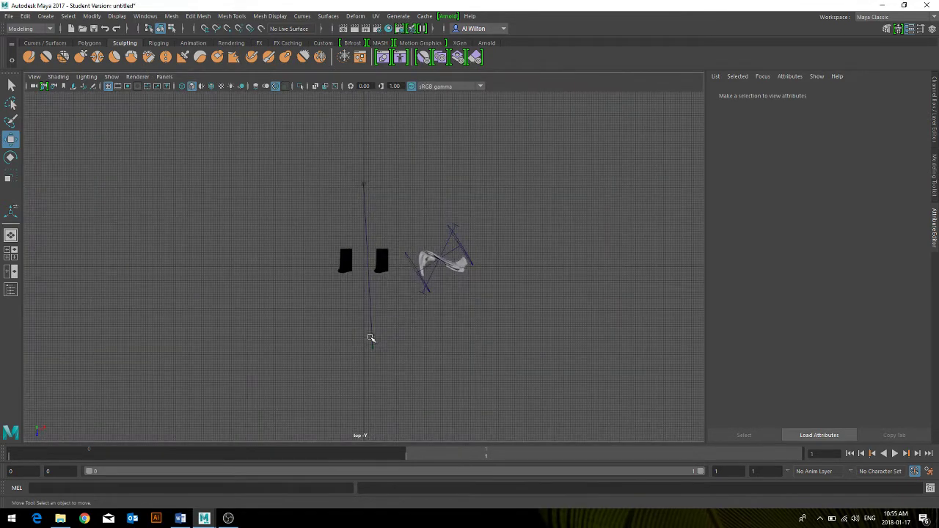
click(375, 373)
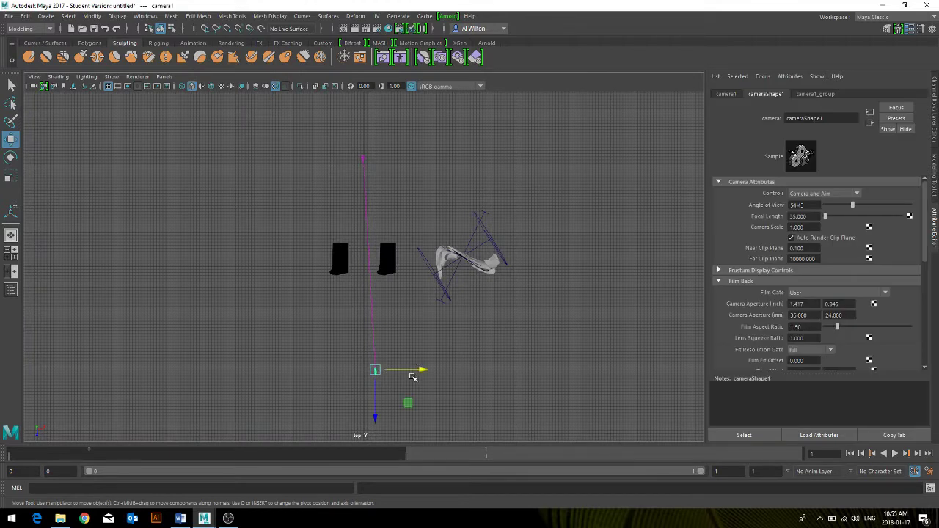
drag(411, 370, 403, 377)
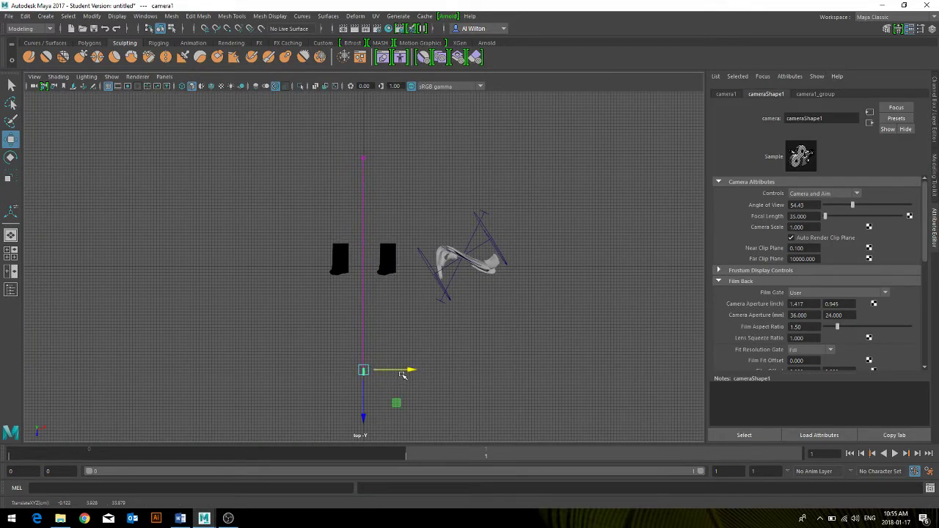
- Reselect camera1 and lower it in the side view to about 3.02 in Y, nearly level with its aim point
key(space)
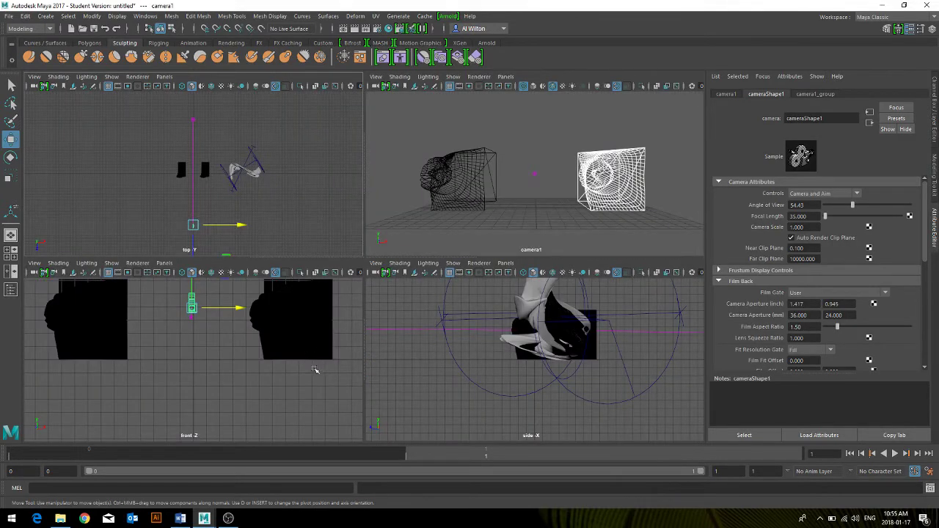
click(202, 354)
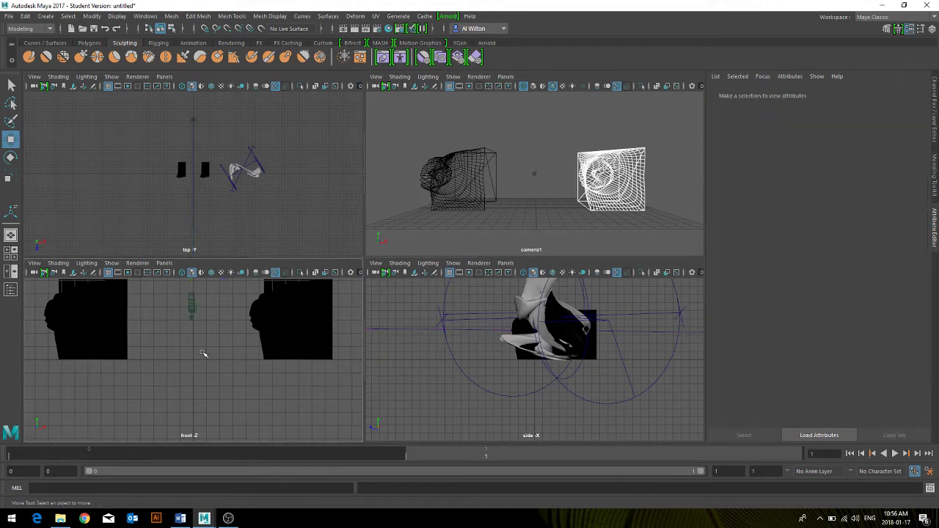
click(194, 306)
key(space)
scroll(336, 373, down, 3)
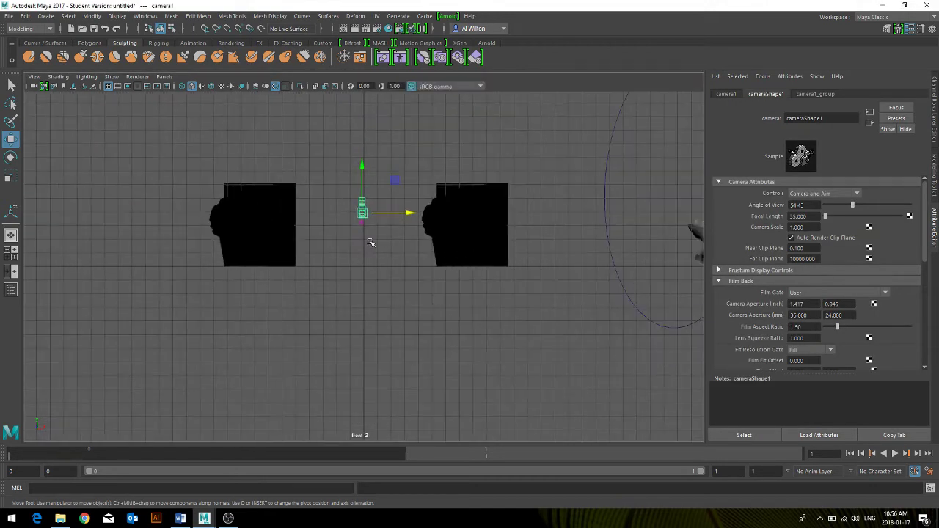
key(space)
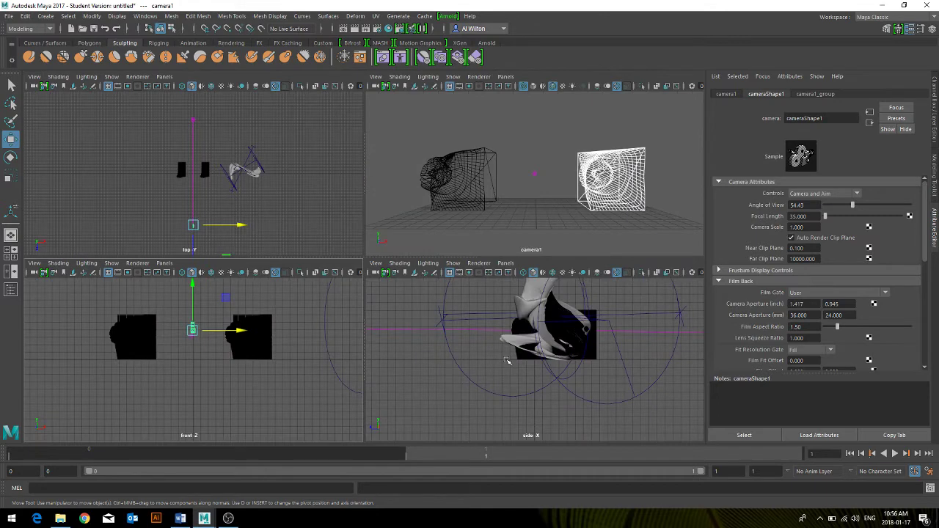
key(space)
scroll(375, 369, down, 2)
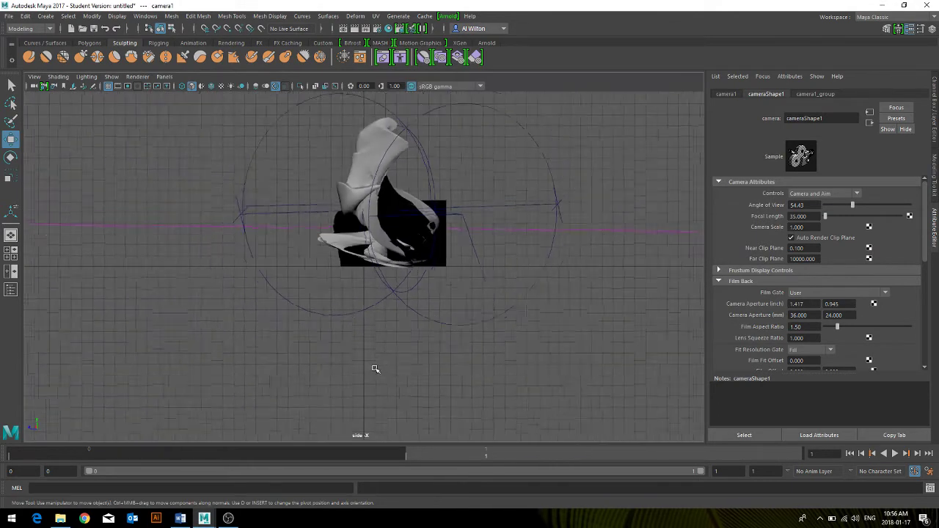
scroll(375, 369, down, 3)
scroll(230, 199, up, 2)
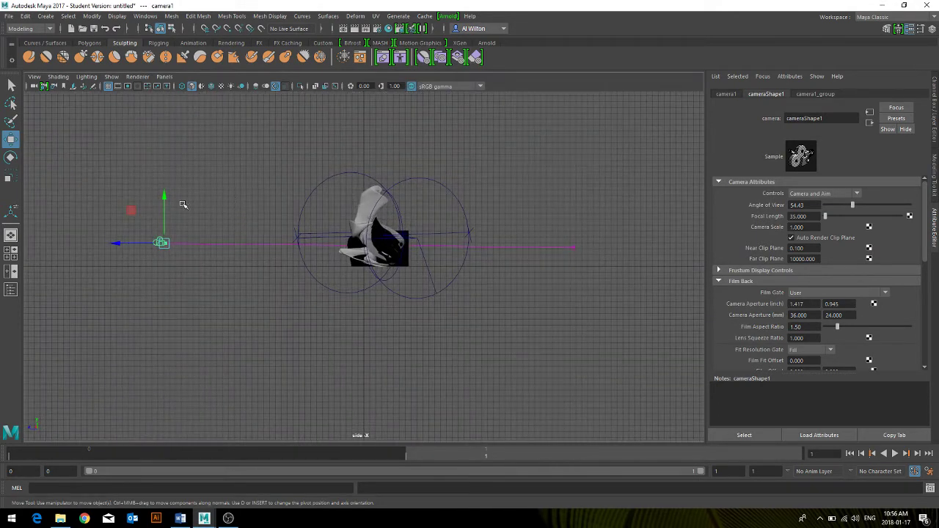
drag(164, 204, 162, 210)
- Check the realigned shot through camera1 and display the camera's settings in the Channel Box
key(space)
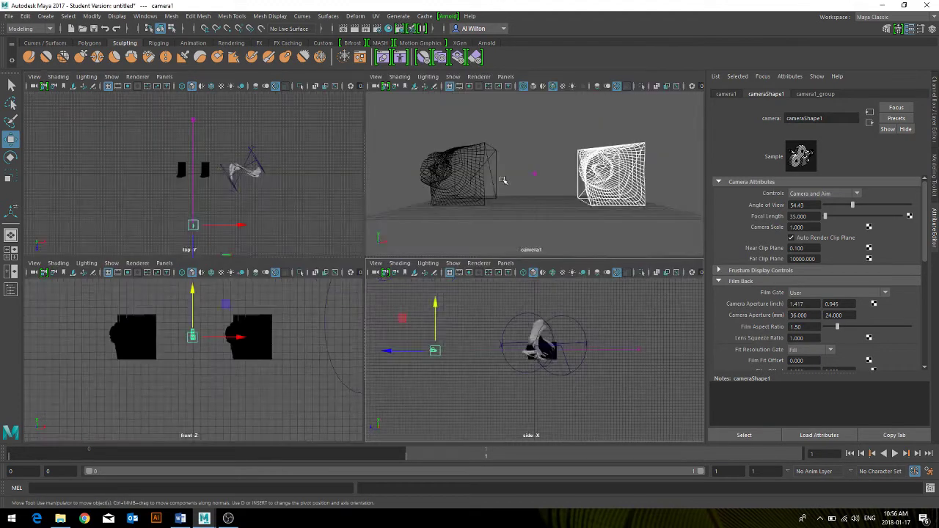
key(space)
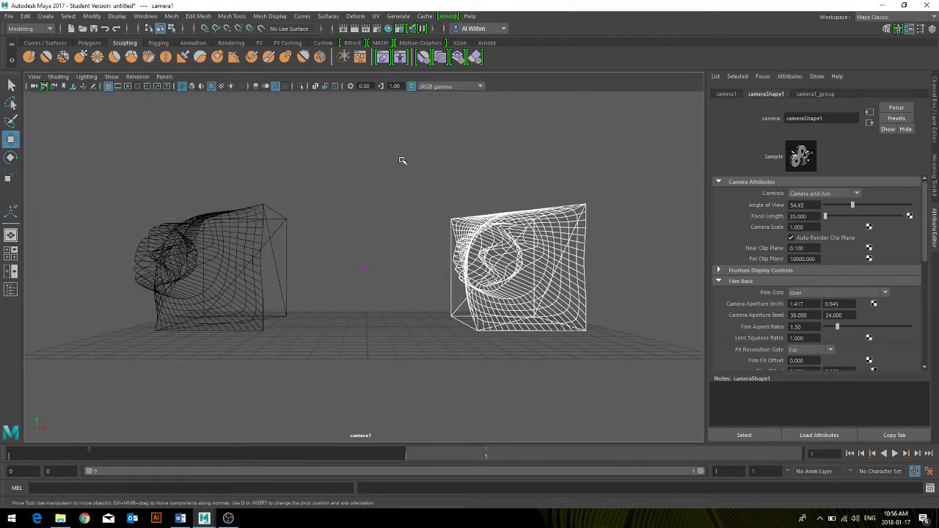
key(space)
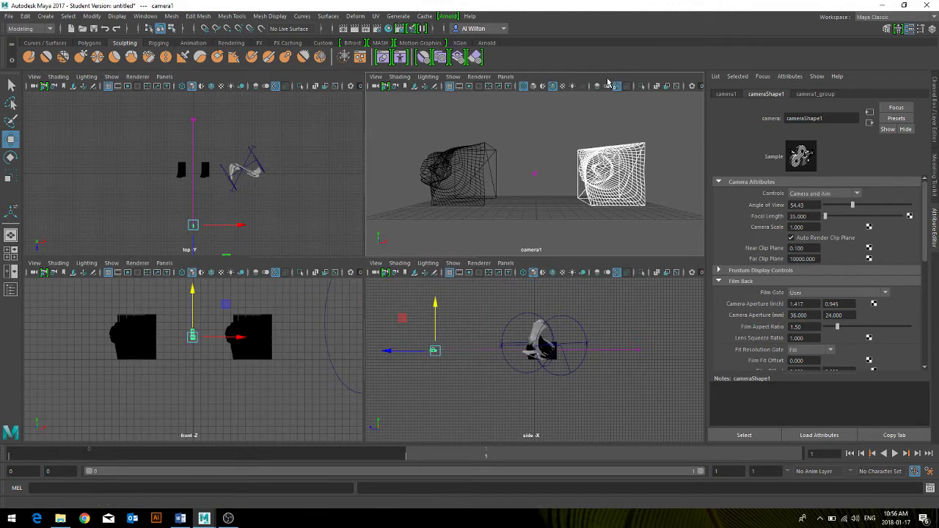
key(space)
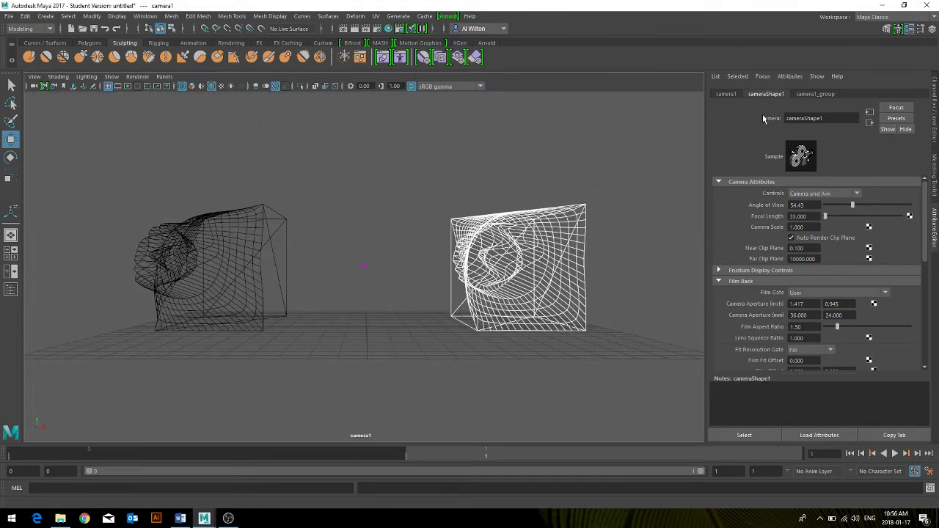
click(726, 94)
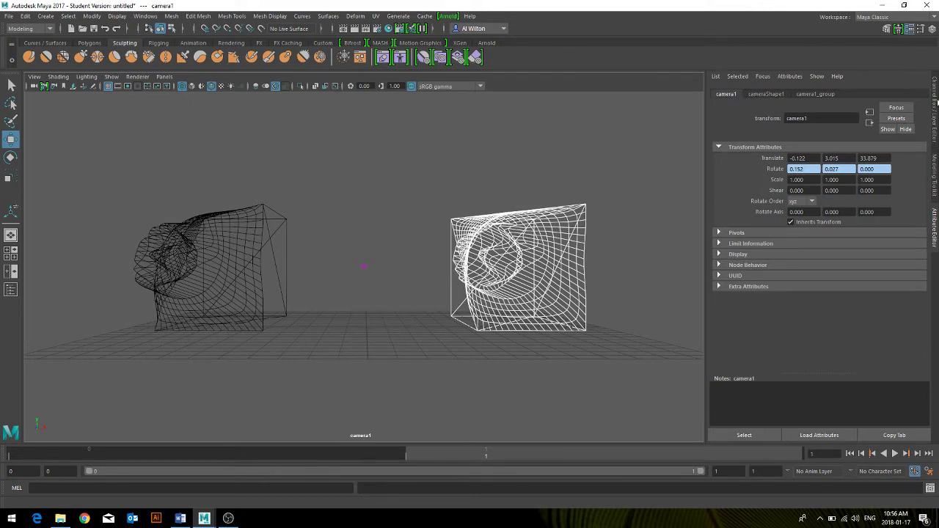
click(936, 102)
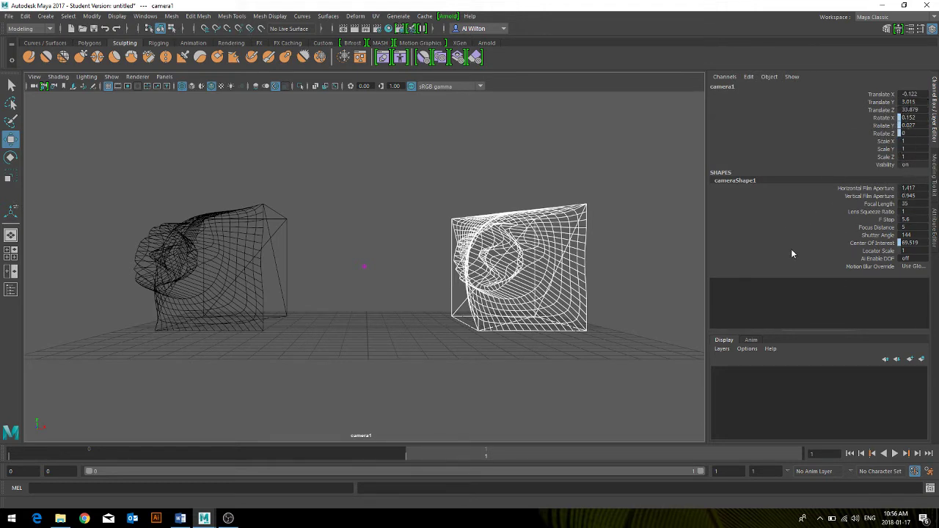
- Set camera1's Focal Length to 10 and dolly the camera in closer to the two meshes
click(921, 187)
click(917, 196)
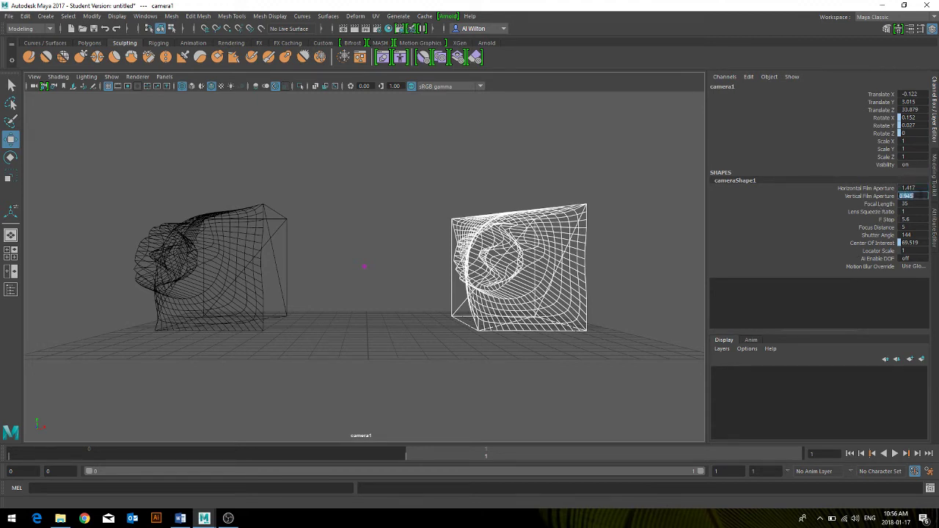
click(917, 204)
key(BackSpace)
text(0)
key(Return)
scroll(380, 275, up, 6)
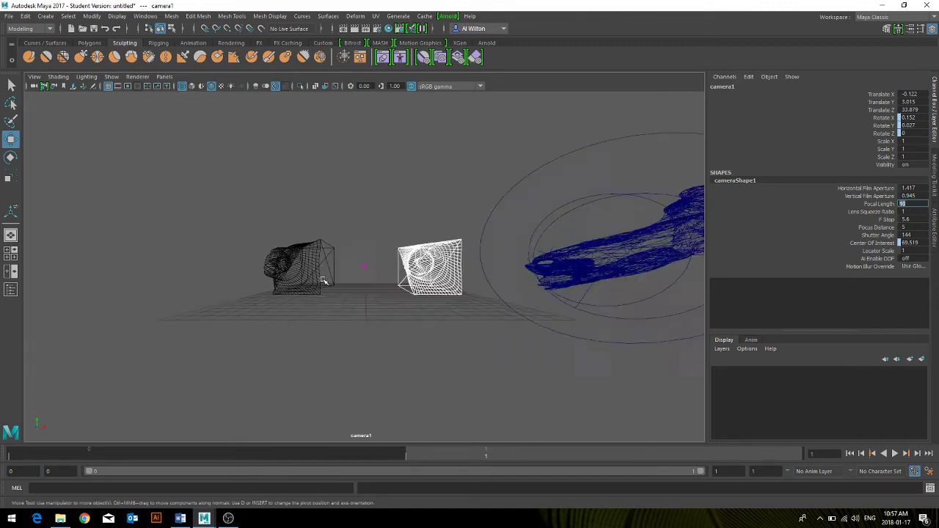
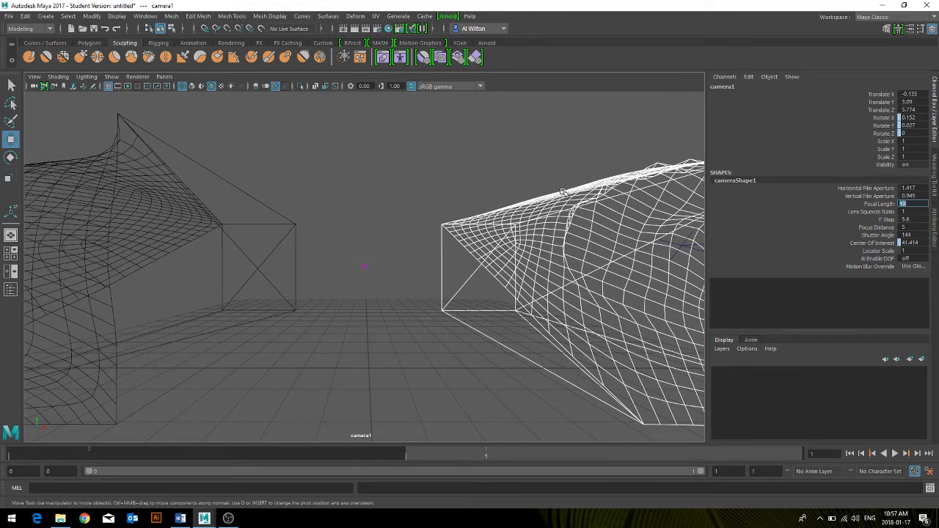
- Try a value of 5 for both camera1's Horizontal and Vertical Film Aperture
click(917, 188)
text(5)
key(Tab)
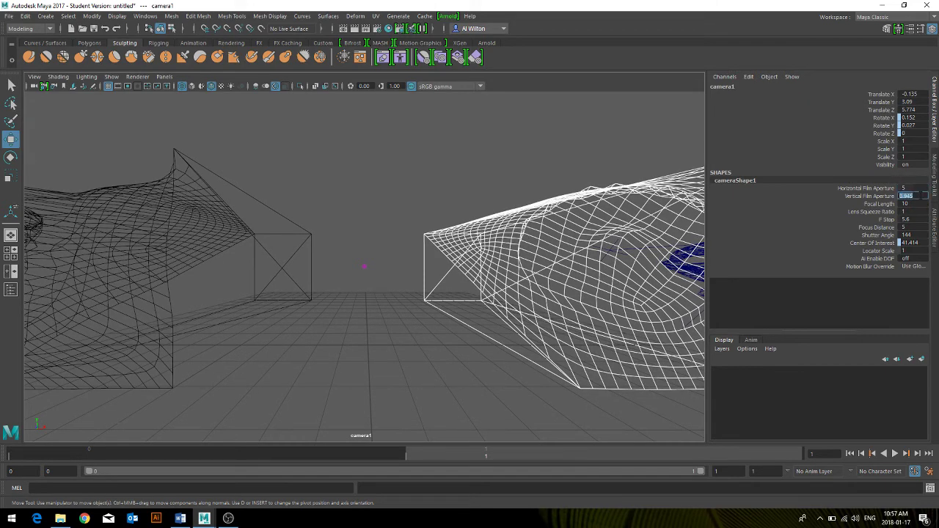
text(5)
key(Return)
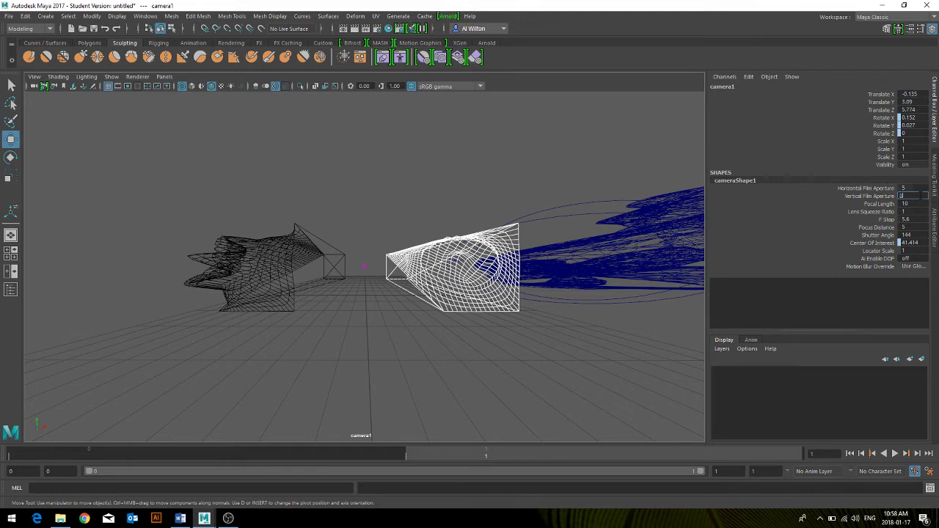
- Set camera1's Vertical Film Aperture to 0.9
click(920, 190)
click(917, 195)
text(0.8)
key(Return)
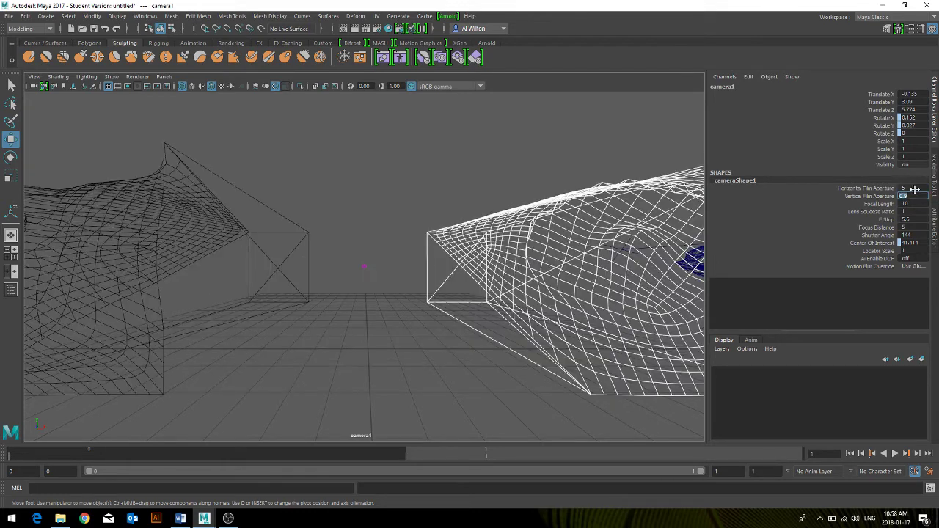
- Try a Horizontal Film Aperture of 1.5 on camera1, settle on 1, and deselect the camera
click(914, 190)
text(1.5)
key(Return)
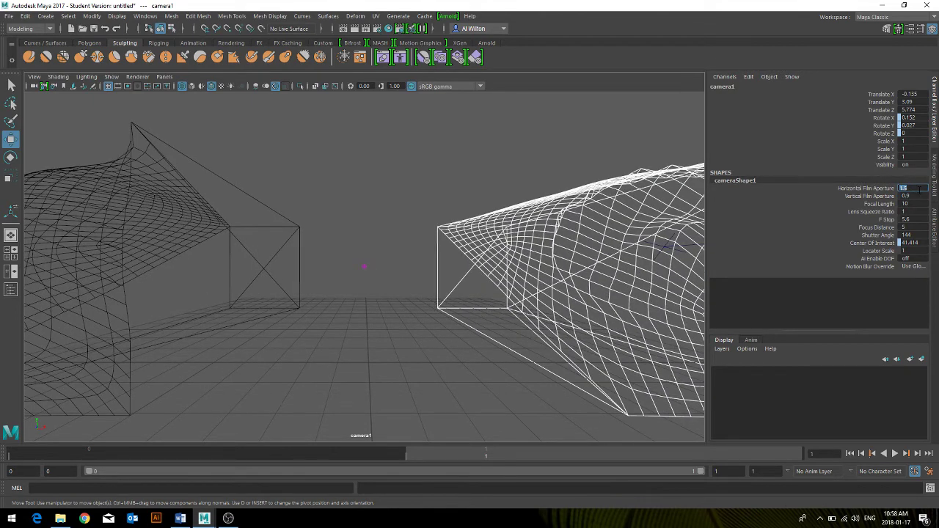
text(1)
key(Return)
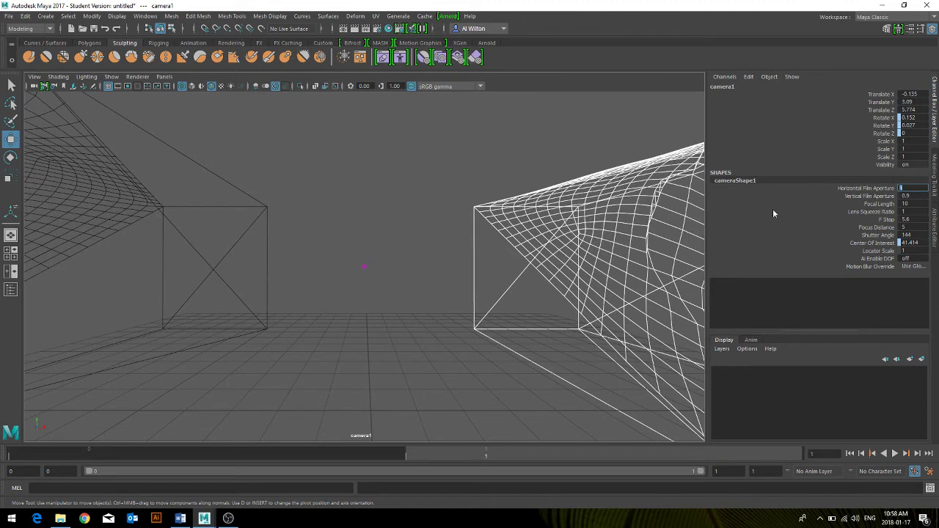
click(920, 204)
click(916, 196)
click(388, 262)
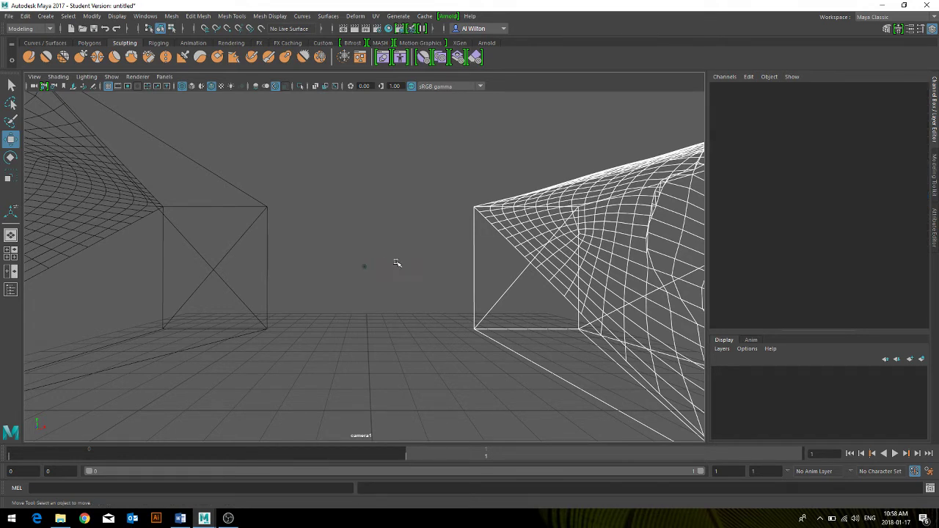
- Try moving camera1's aim point onto the back corner of the second mesh in the top view, and undo the move
key(space)
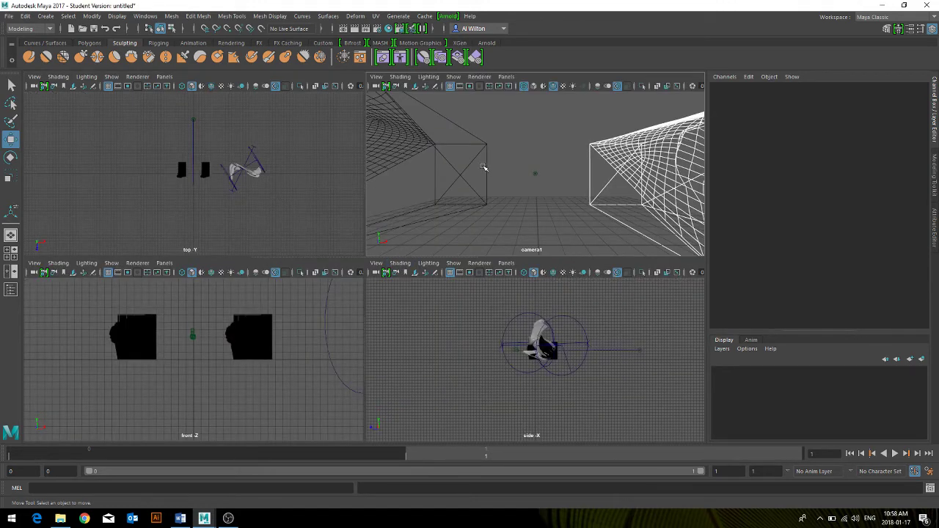
key(space)
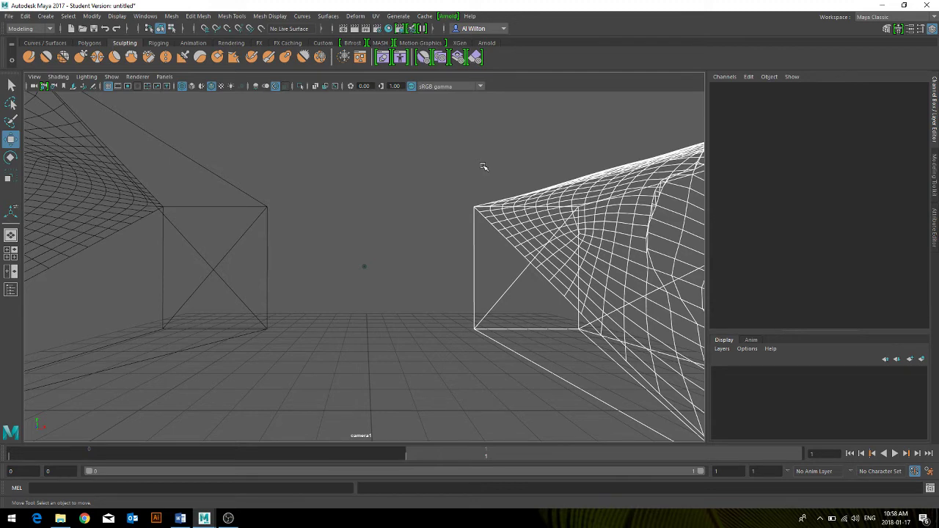
key(space)
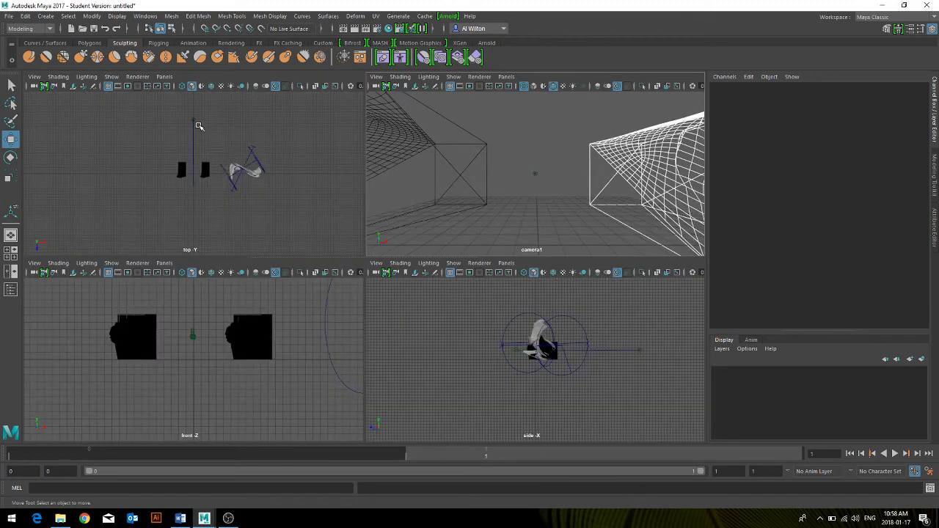
click(194, 122)
scroll(218, 133, up, 2)
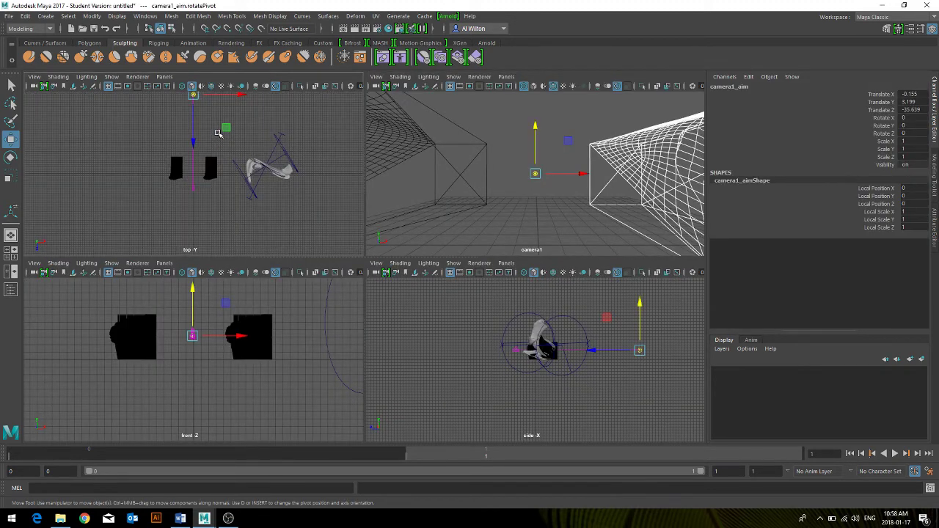
drag(218, 133, 250, 189)
scroll(214, 203, up, 2)
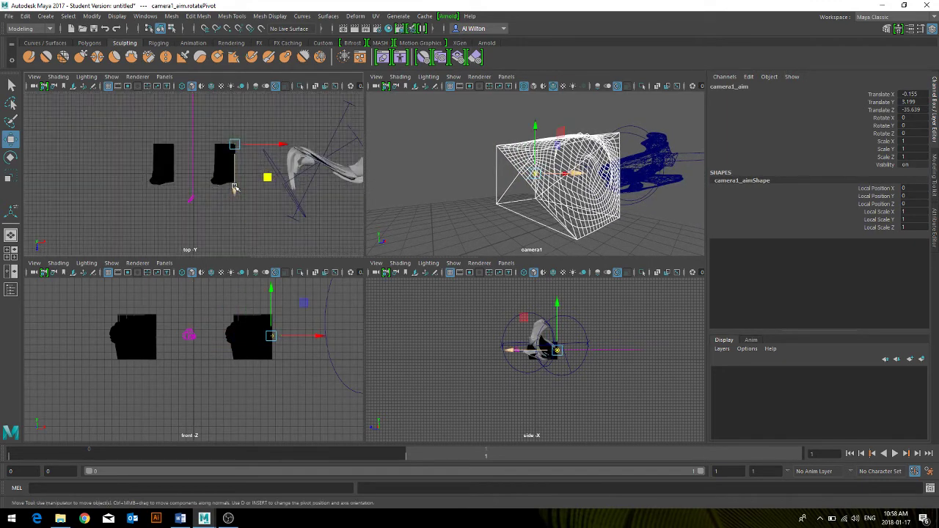
scroll(233, 187, down, 3)
key(ctrl+z)
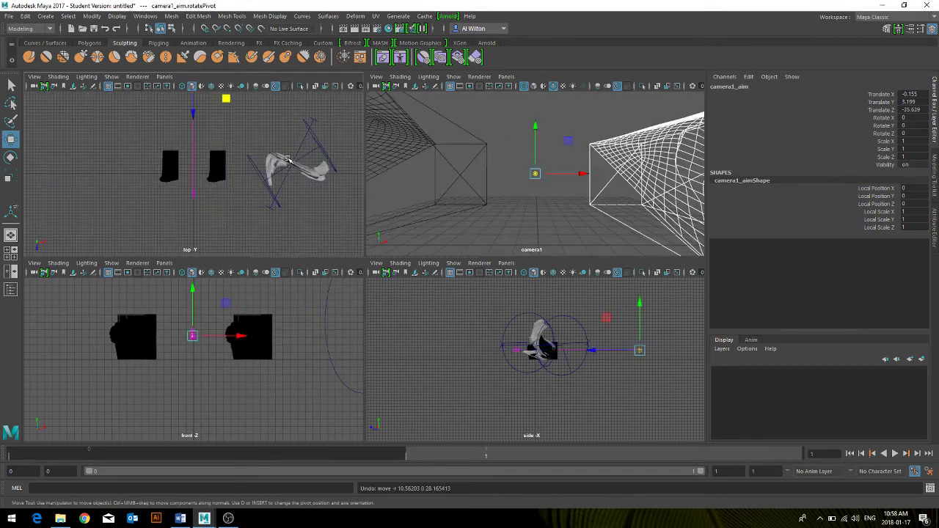
- Move camera1's aim point in the top view to the second mesh's outer back corner, about X 10.53, Z -7.56
click(212, 168)
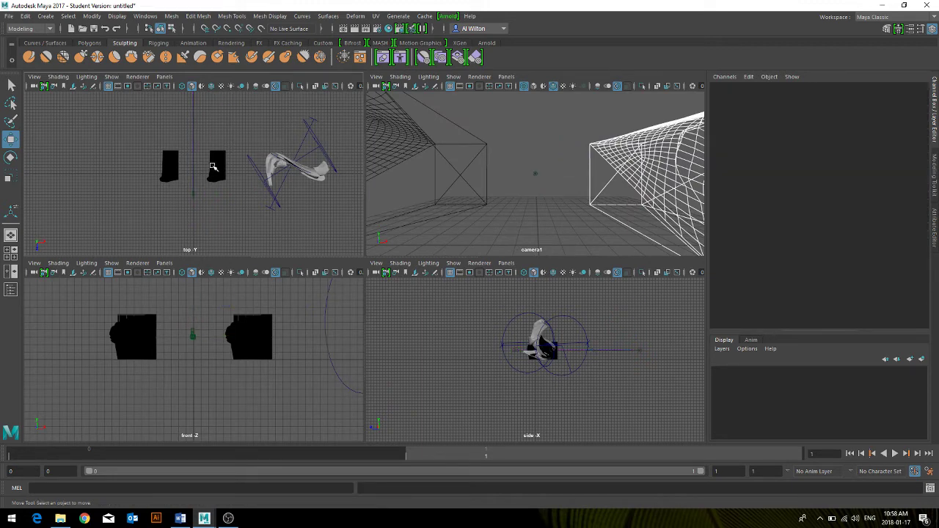
drag(498, 157, 561, 189)
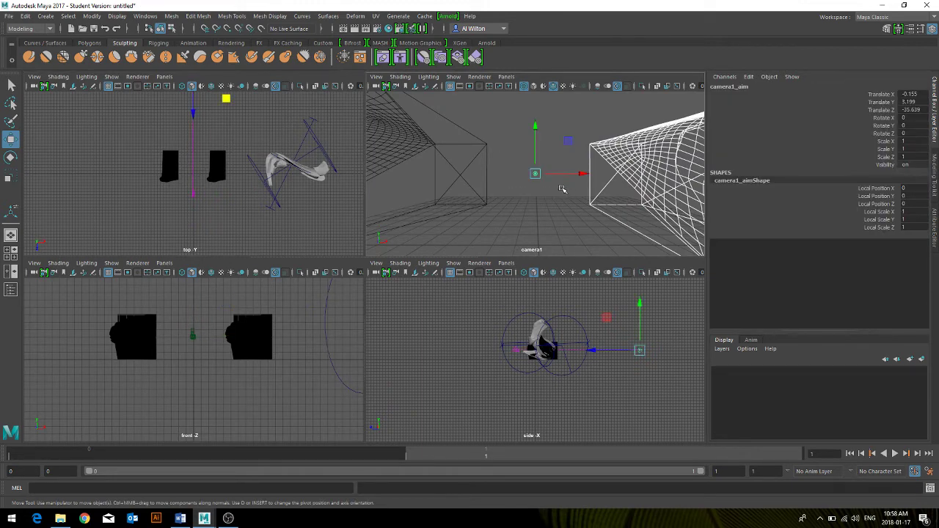
scroll(235, 132, down, 2)
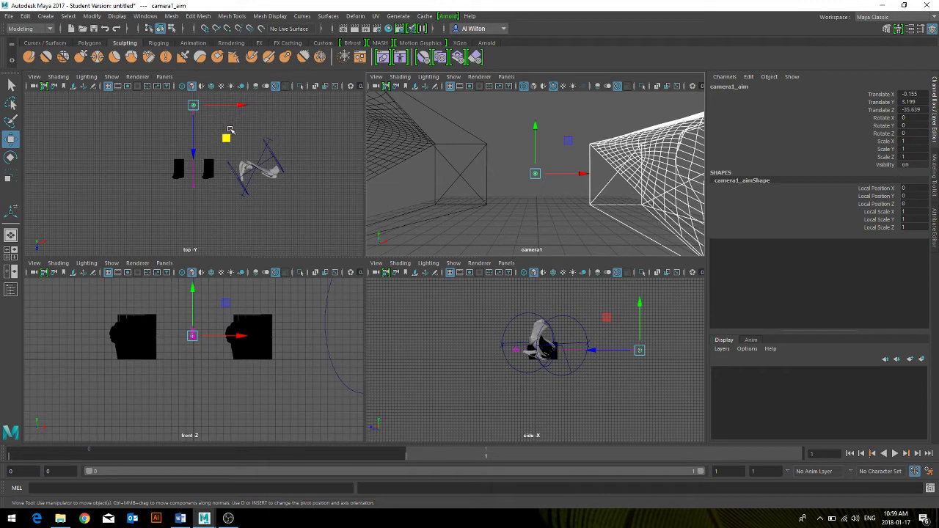
alt+middle_drag(229, 130, 230, 160)
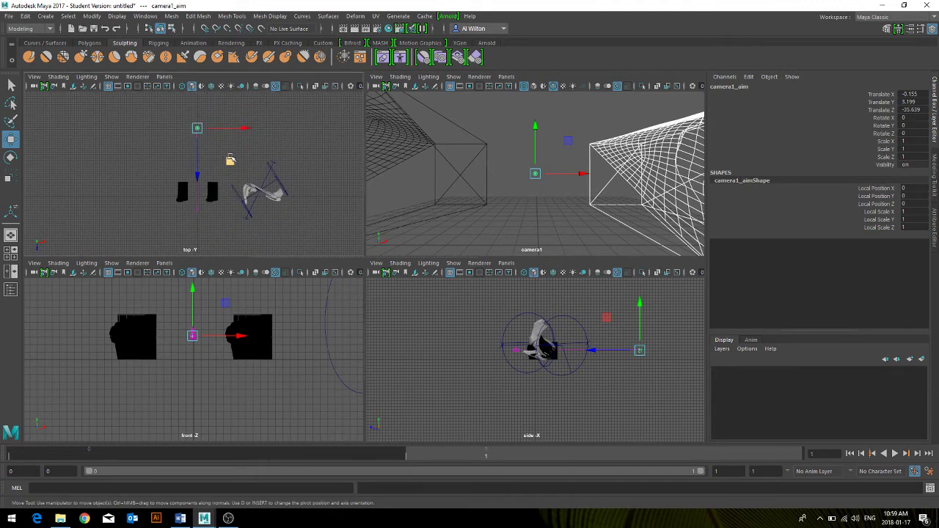
drag(196, 128, 217, 183)
key(space)
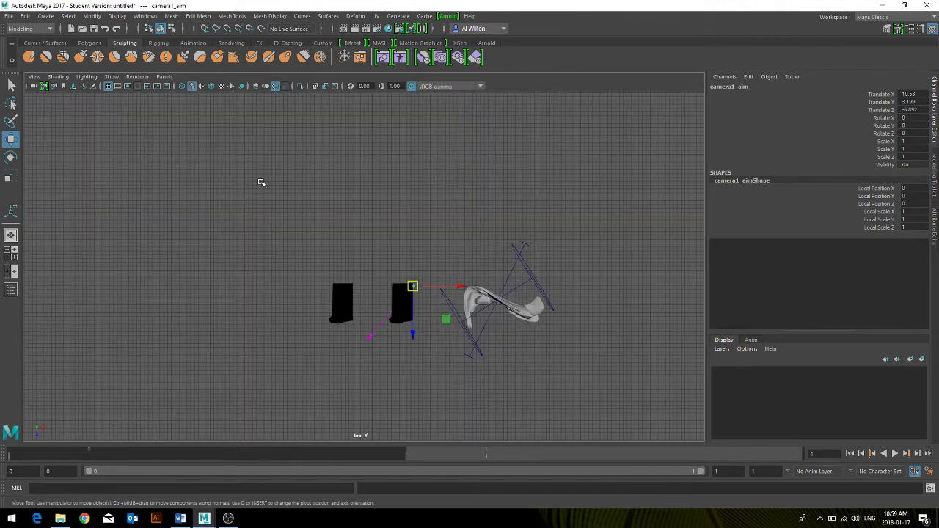
scroll(470, 338, up, 6)
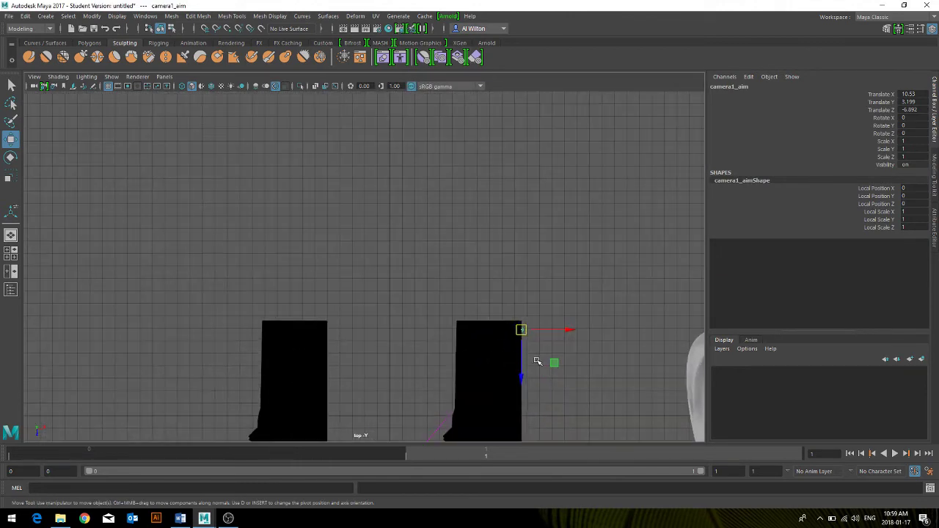
alt+middle_drag(540, 360, 460, 187)
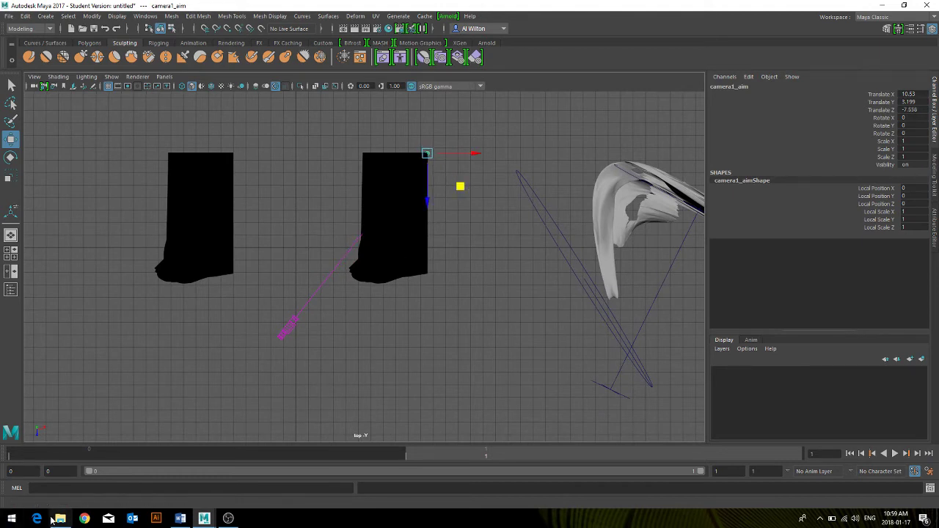
- Switch to Chrome, search Google Images for "2 point perspective" and open the city drawing with the rounded corner building
click(84, 518)
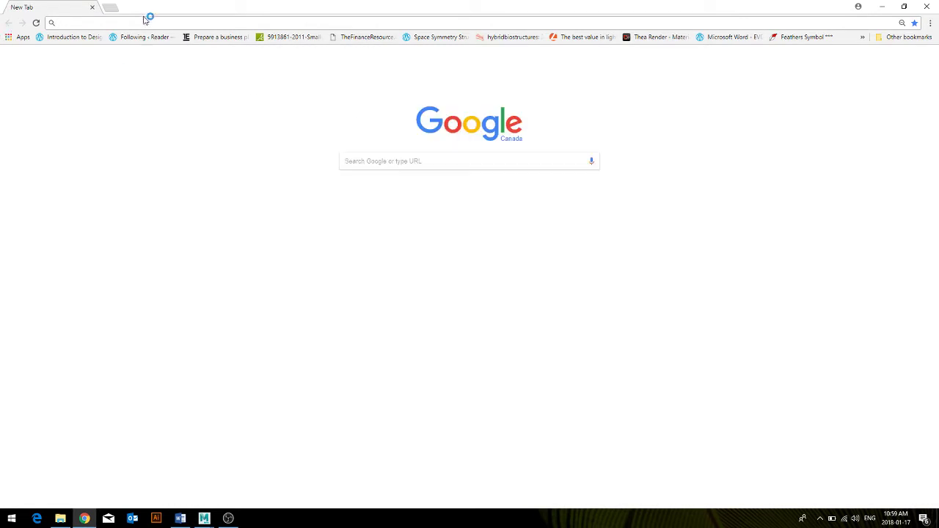
text(2)
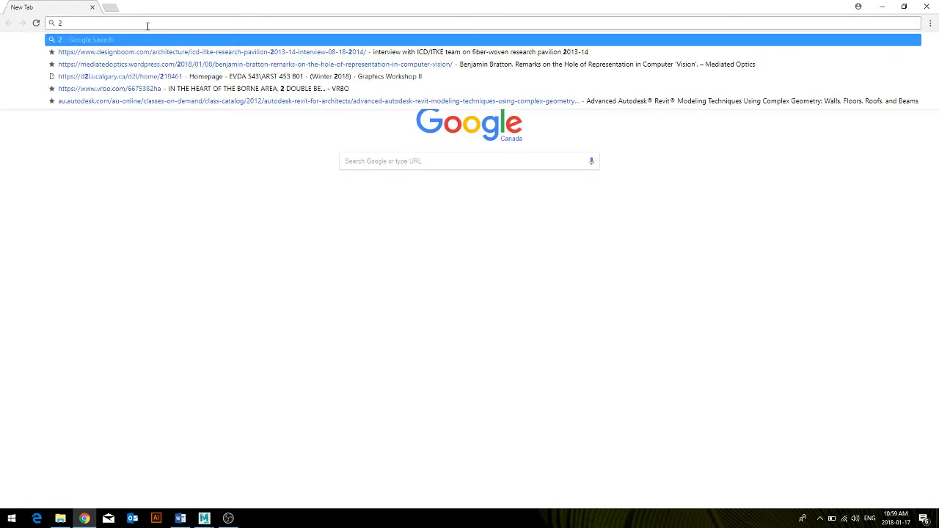
text( point pw)
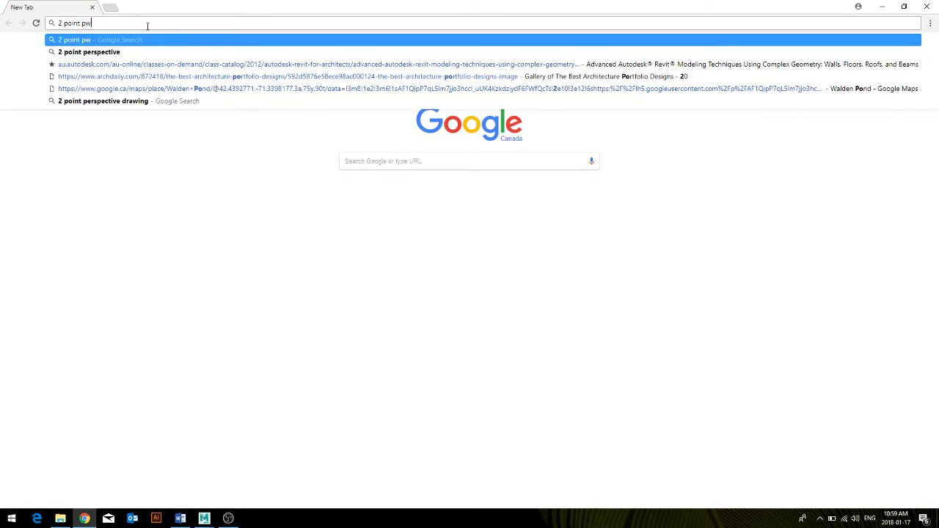
key(BackSpace)
text(er)
key(Return)
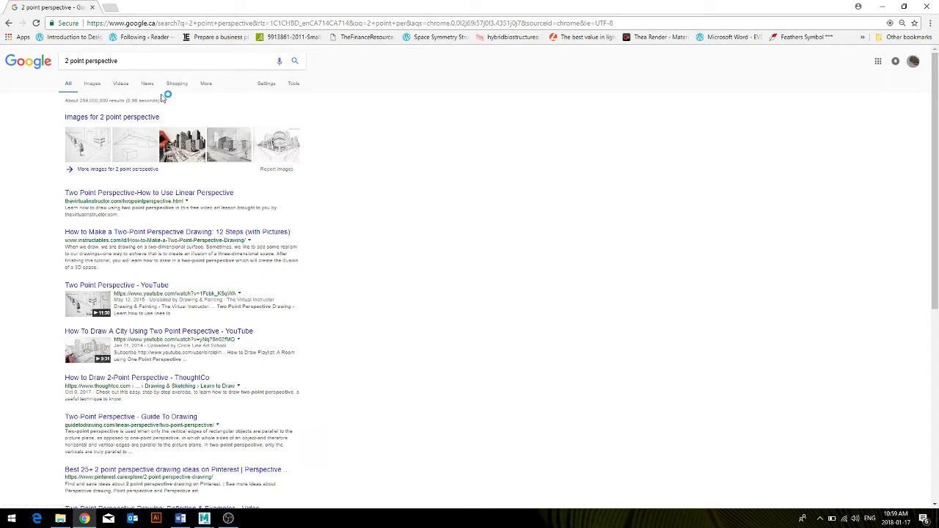
click(91, 84)
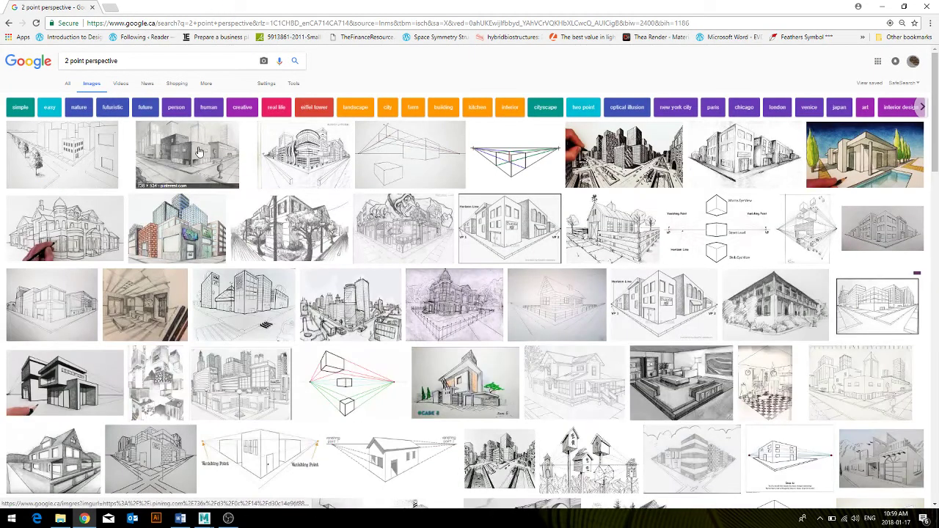
click(314, 154)
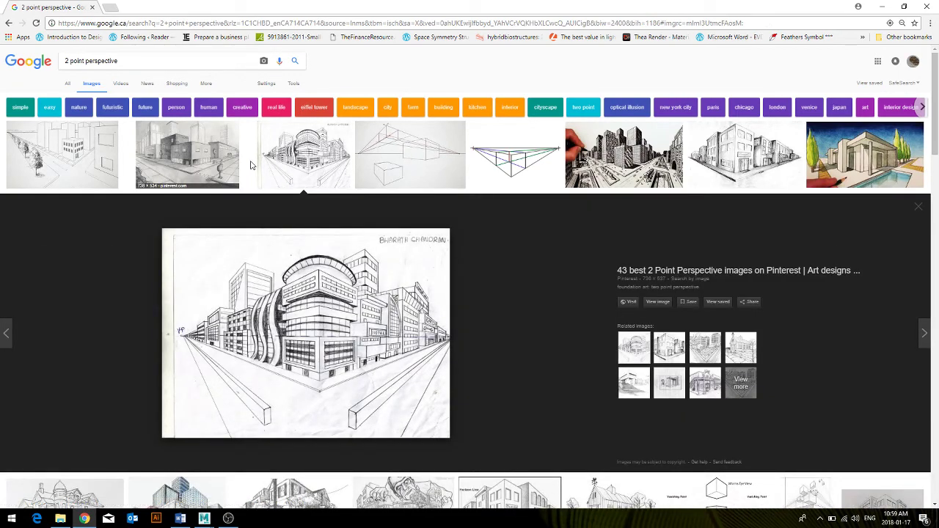
- Search Google Images for "1 point perspective" in a new tab and compare the railway track drawing with the two-point drawing
click(108, 8)
text(1)
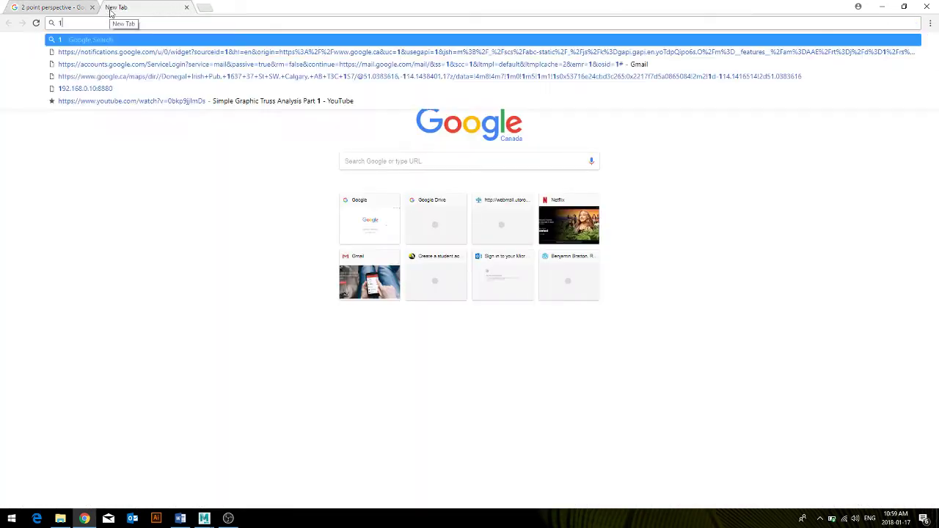
text( point pers)
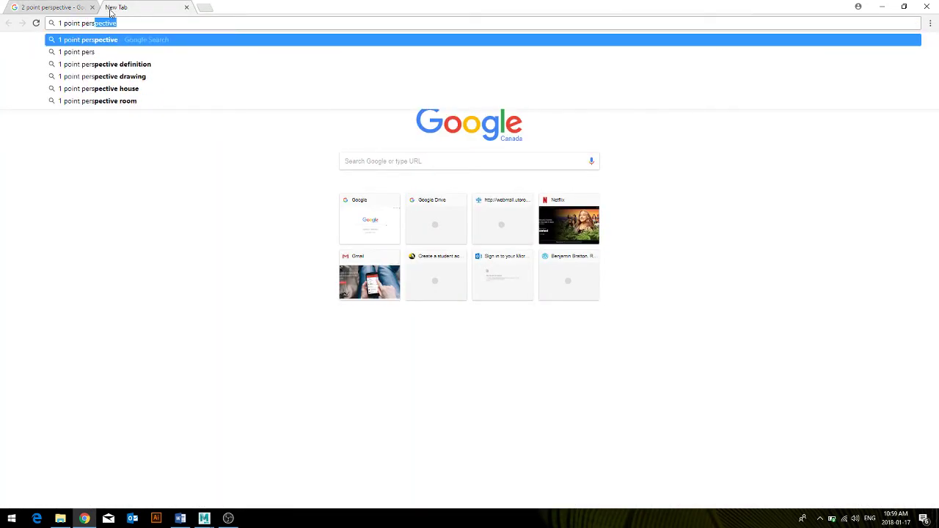
key(Return)
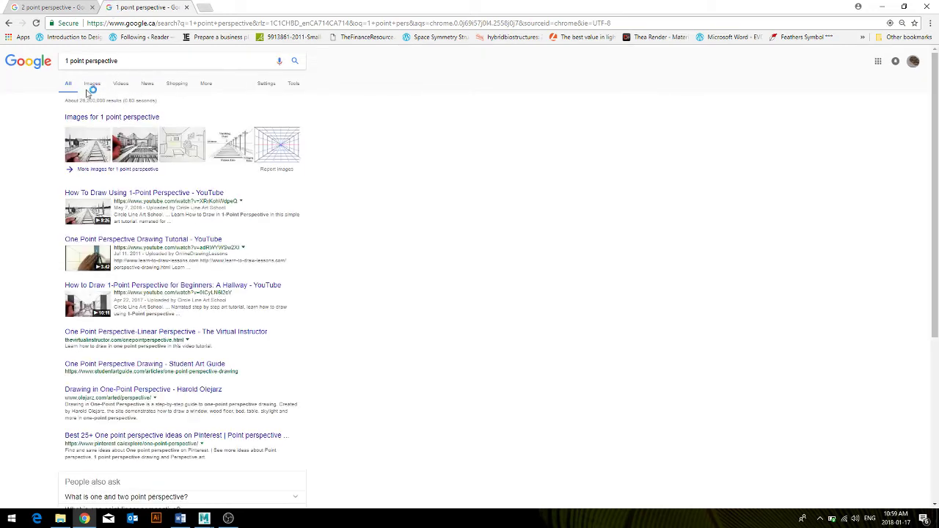
click(92, 83)
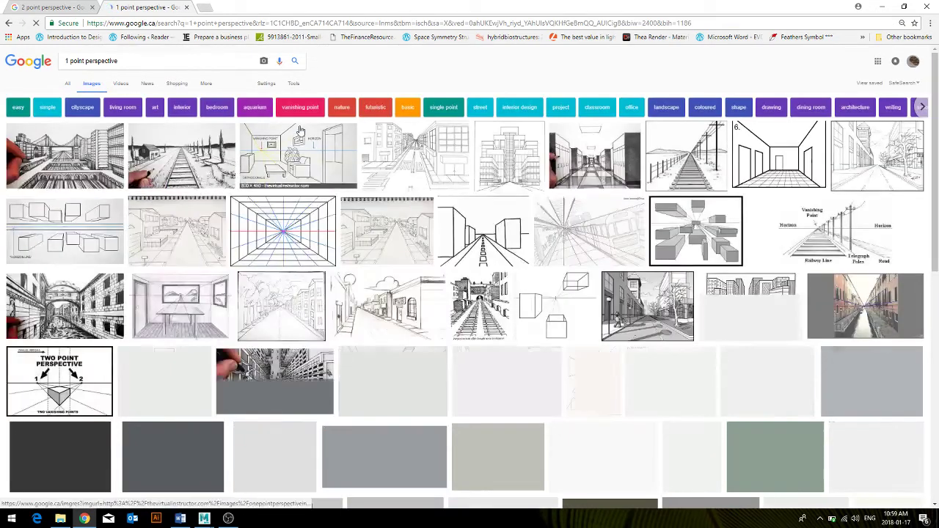
click(179, 154)
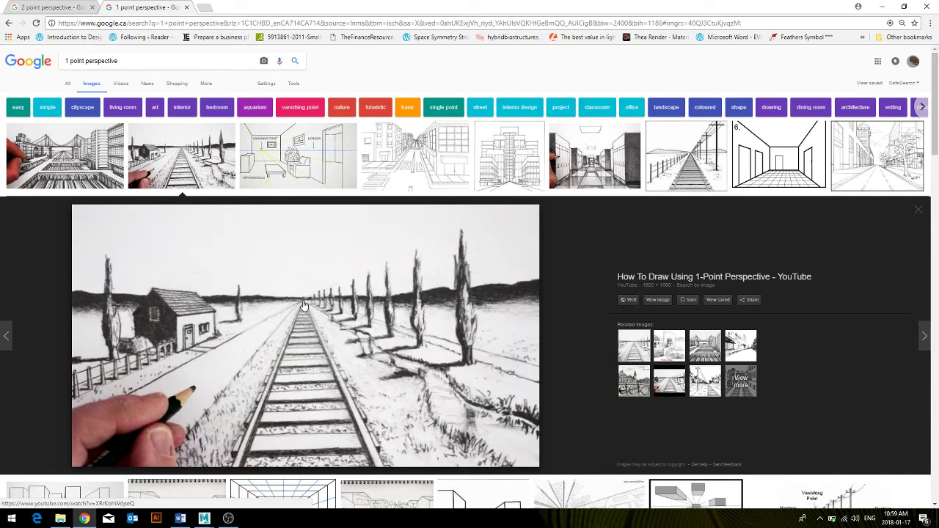
click(66, 7)
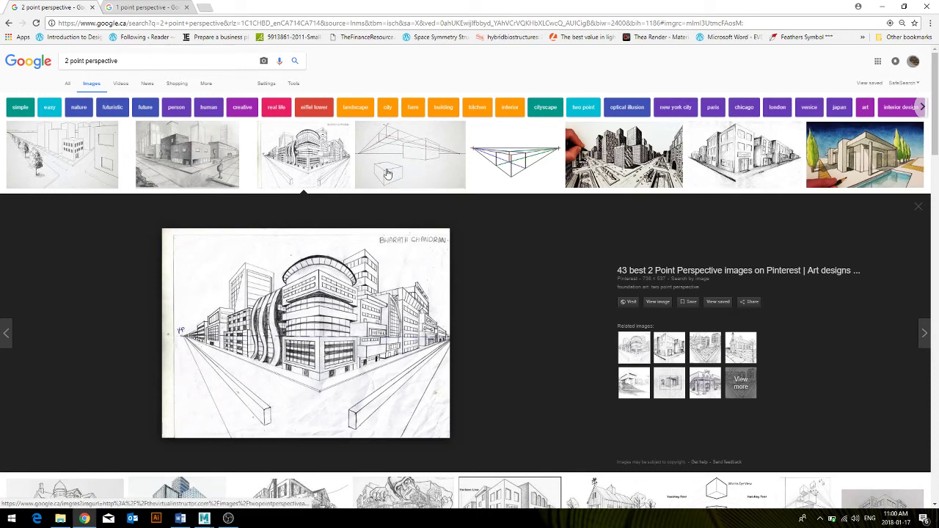
- Switch back to Maya, move camera1 in the top view to about X -0.55, Z 11.78, and check the camera view
click(881, 7)
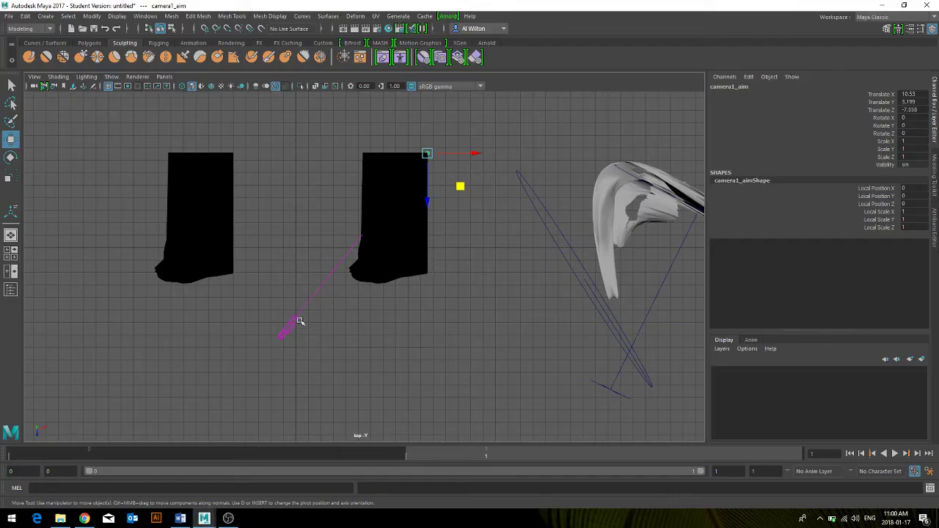
scroll(297, 323, up, 2)
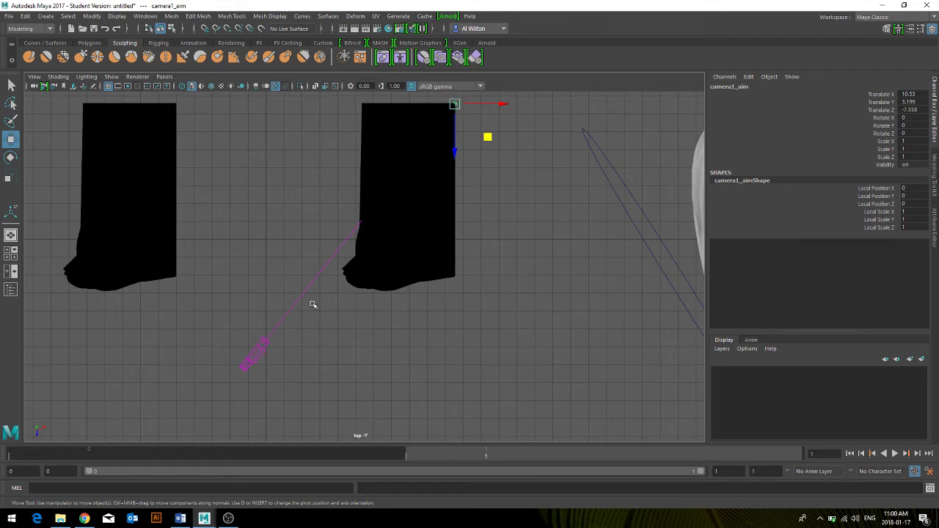
click(266, 345)
middle_drag(295, 374, 328, 425)
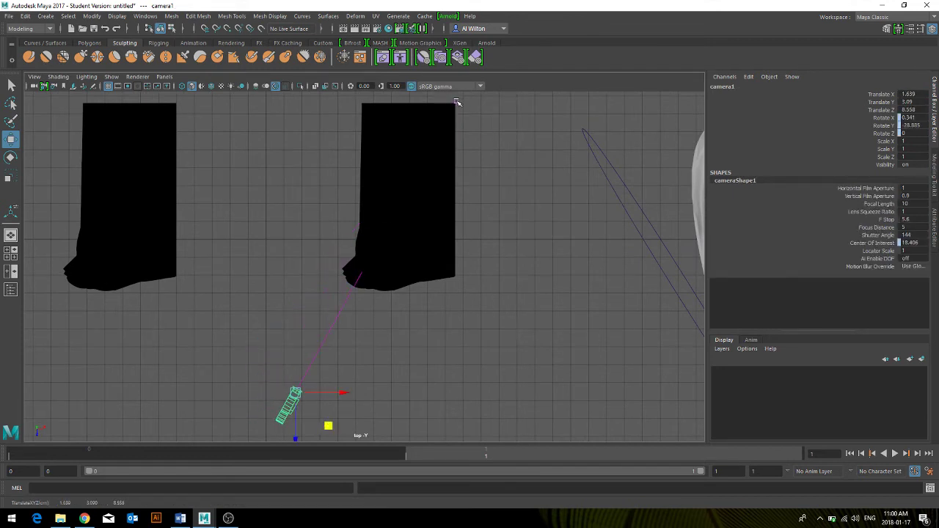
scroll(381, 223, down, 3)
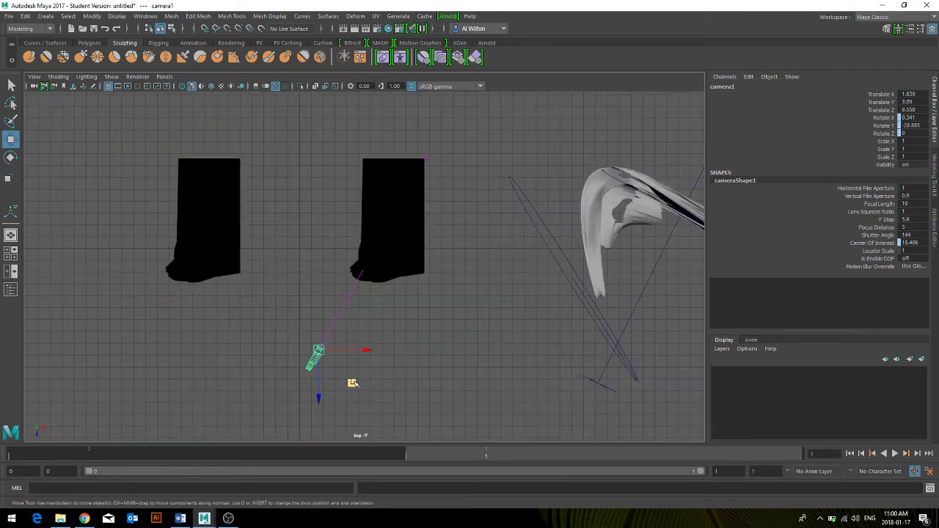
middle_drag(353, 383, 326, 420)
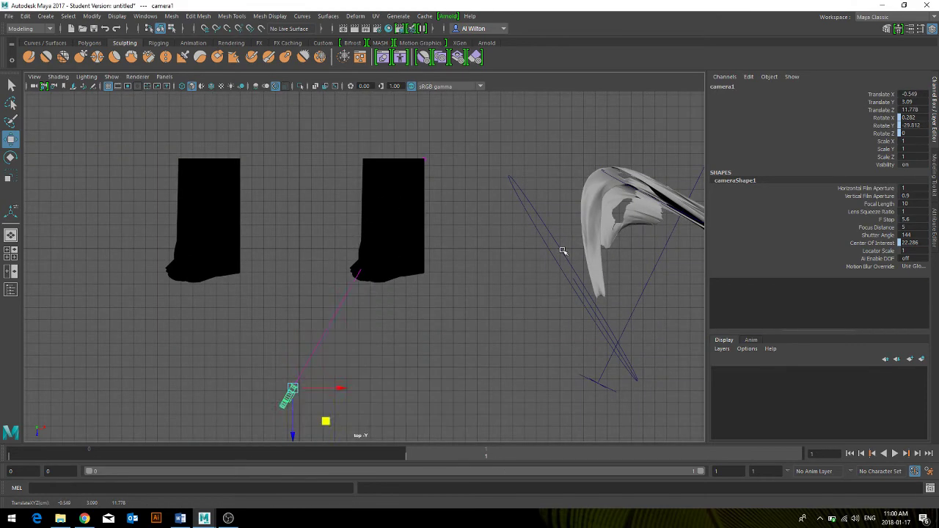
key(space)
key(space)
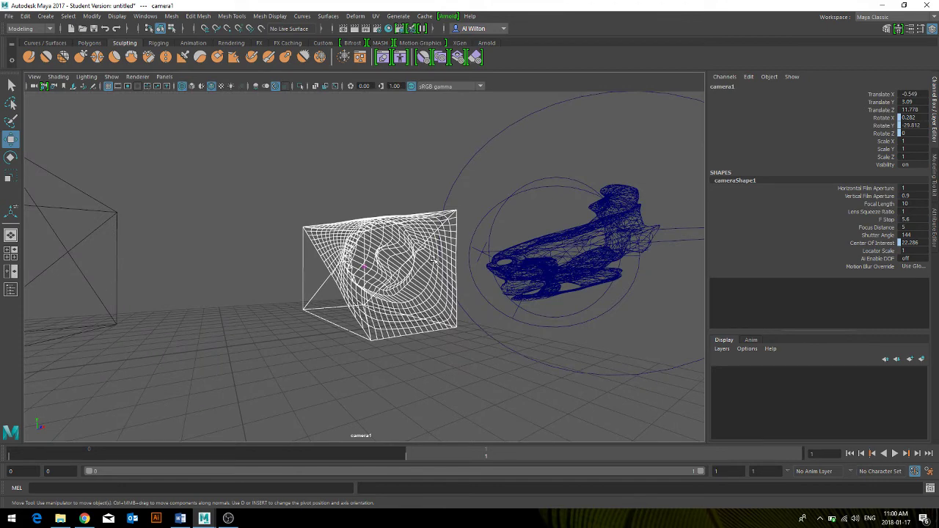
key(space)
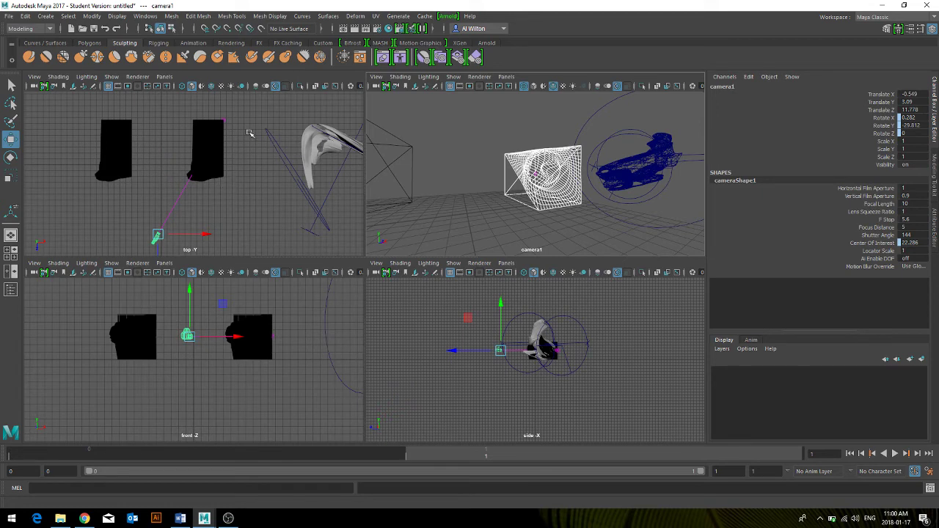
- Move camera1's aim point in the top view between the two meshes, straight ahead of the camera, and deselect it
click(223, 120)
middle_drag(247, 144, 218, 210)
drag(223, 212, 190, 212)
scroll(203, 223, down, 1)
scroll(206, 199, down, 2)
scroll(159, 177, up, 1)
click(149, 113)
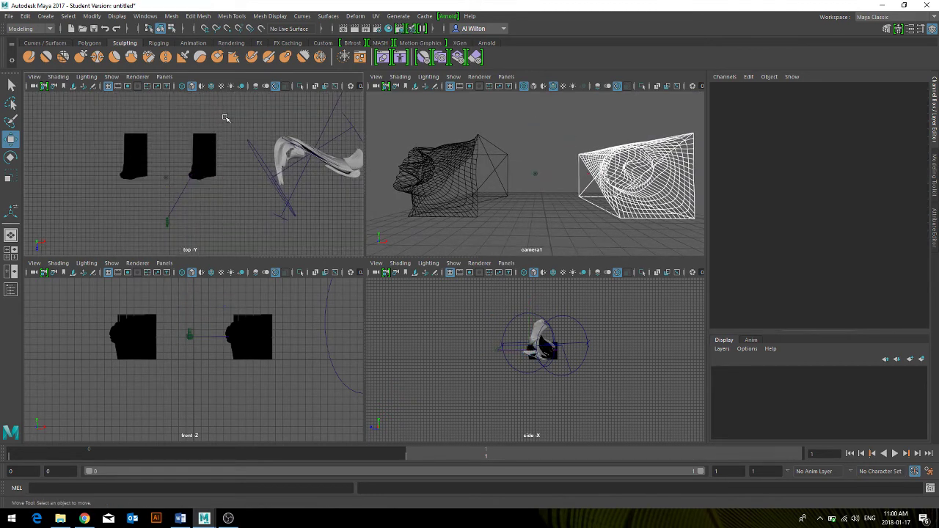
- Create a polygon cube about 16.3 wide, 15.7 deep and 3.3 high on the ground well behind the two meshes
alt+middle_drag(224, 119, 190, 167)
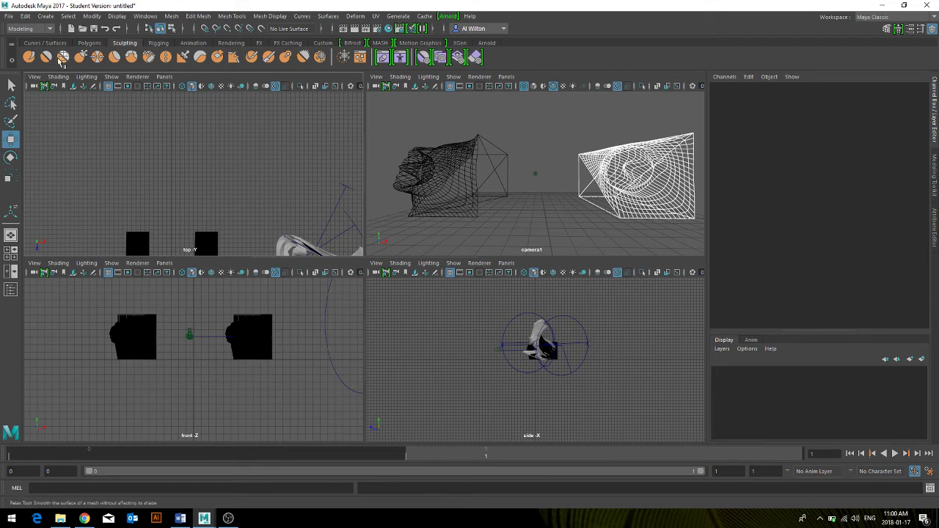
click(88, 44)
click(45, 58)
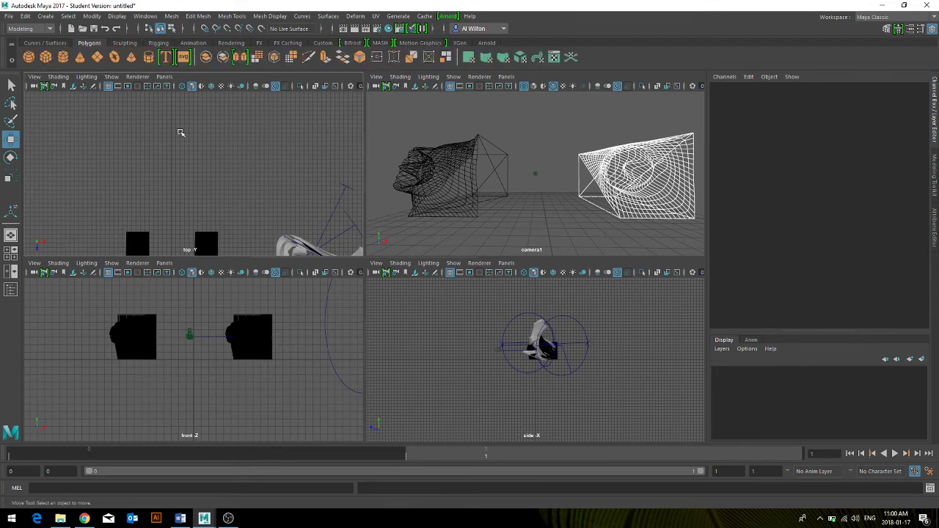
drag(180, 104, 251, 174)
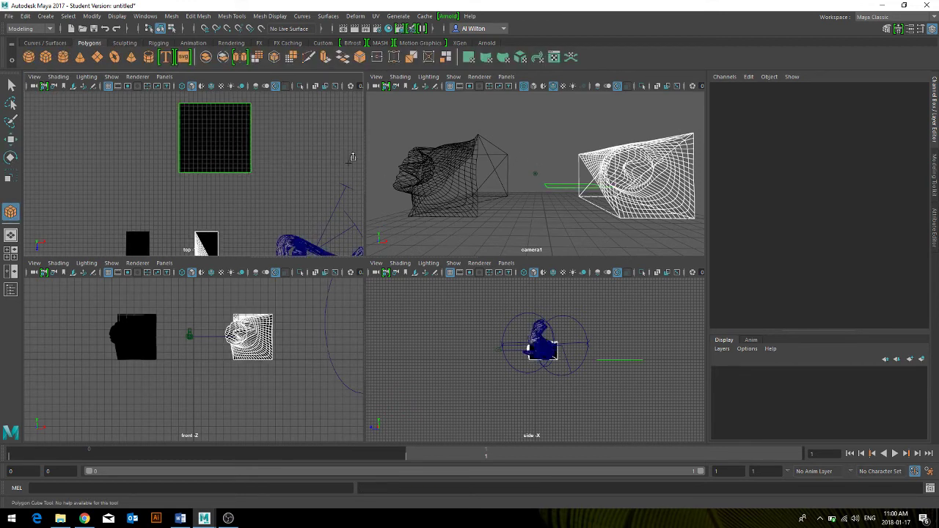
click(567, 156)
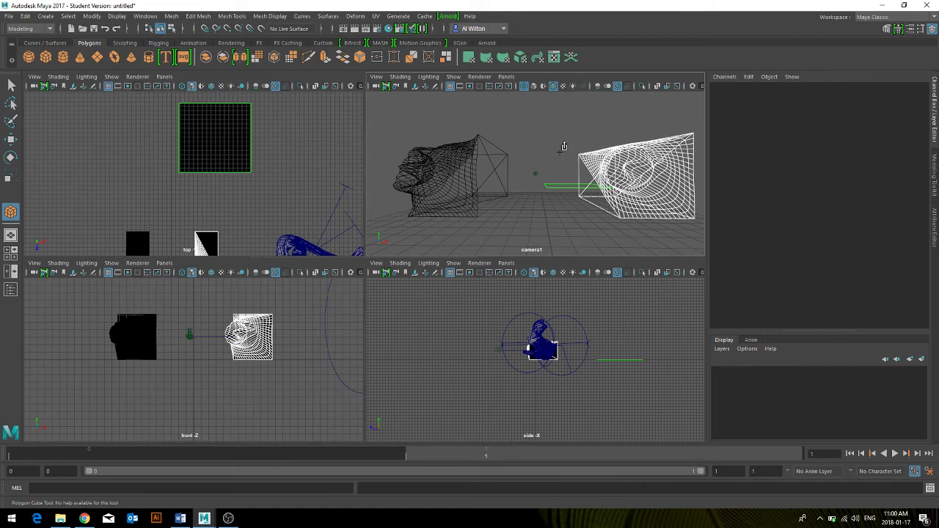
key(space)
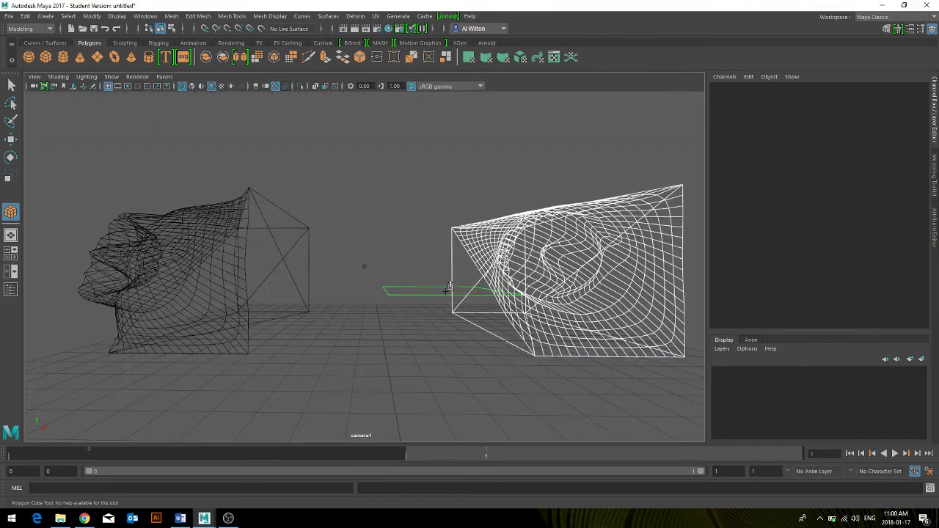
alt+drag(412, 306, 429, 314)
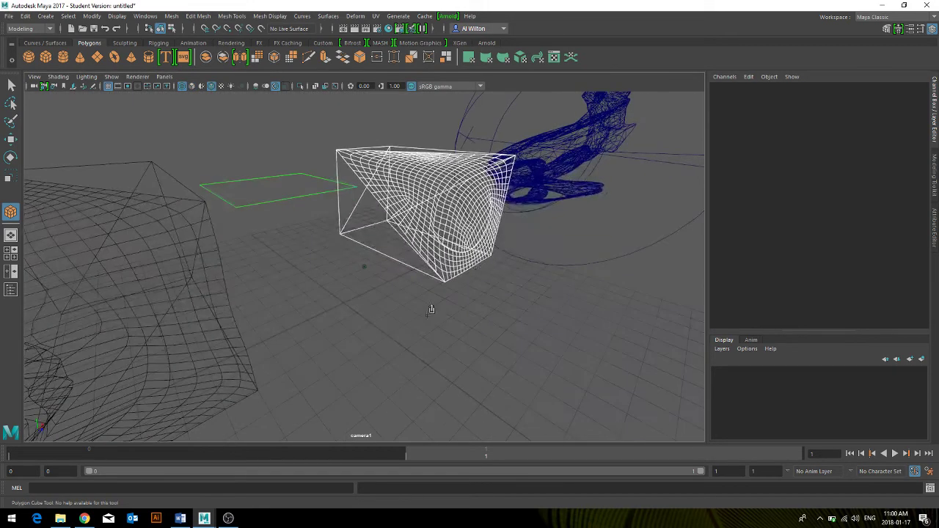
drag(267, 186, 263, 161)
click(264, 161)
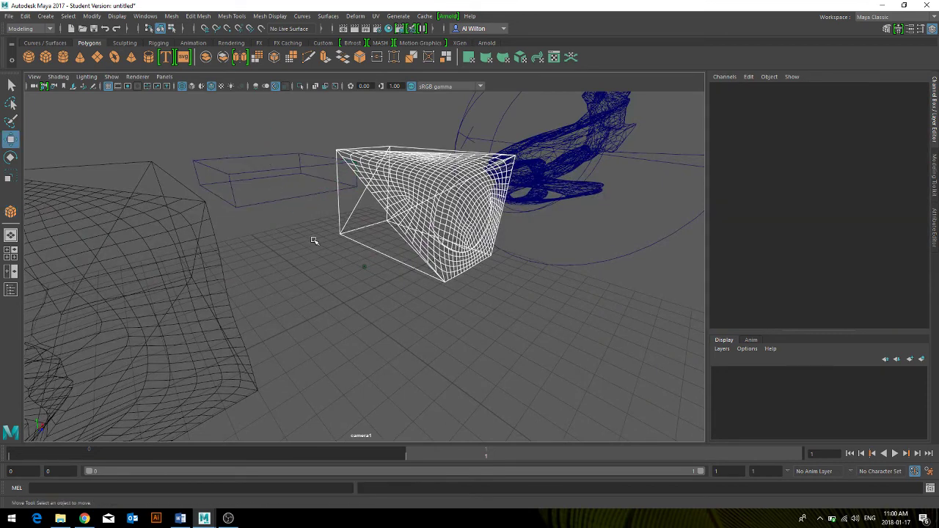
- Frame the new box in the camera1 view and examine it from a low angle with one vertical edge facing the camera
click(256, 174)
key(ctrl+1)
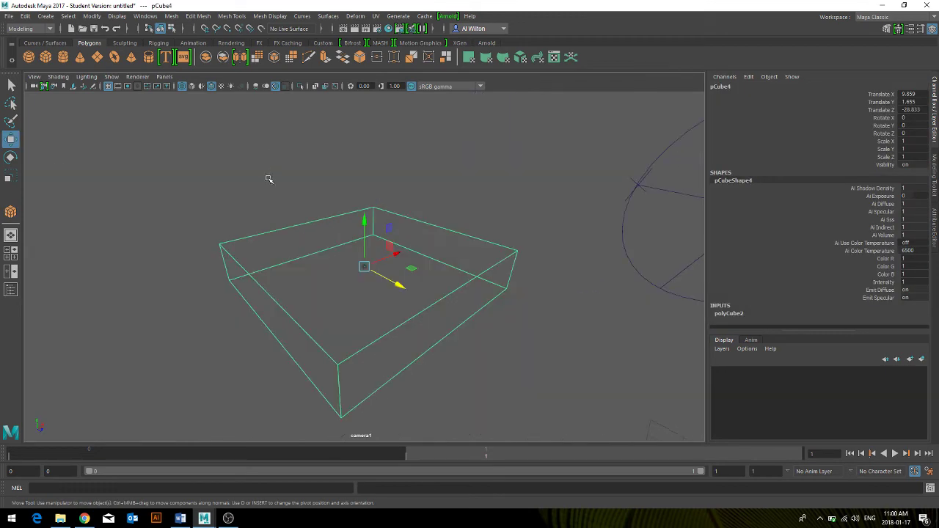
alt+drag(444, 363, 457, 325)
key(t)
click(400, 325)
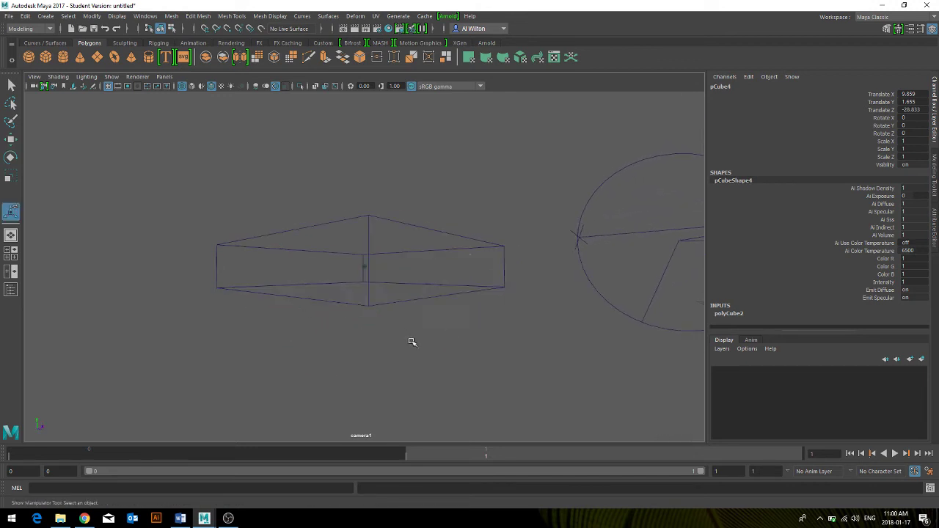
- Show the top view full size and select camera1 to examine its diagonal line of sight through the box
key(space)
key(space)
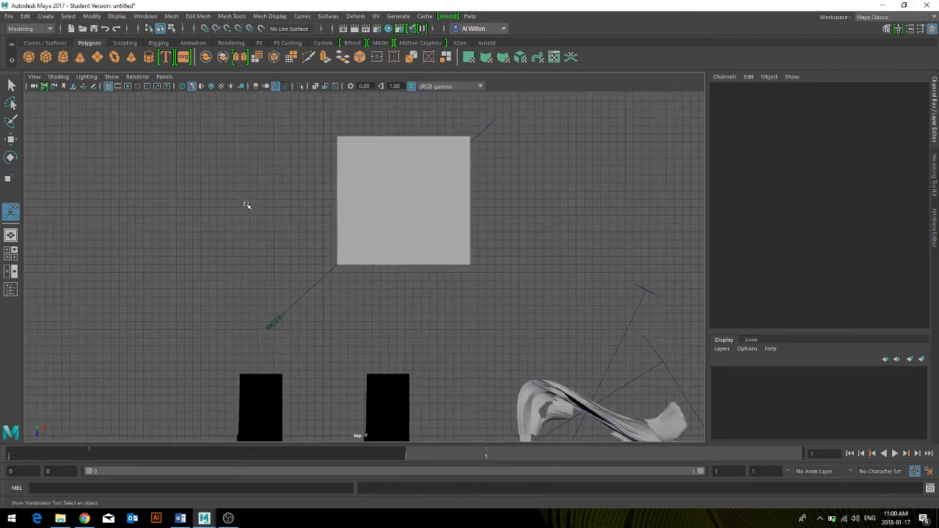
scroll(247, 203, down, 3)
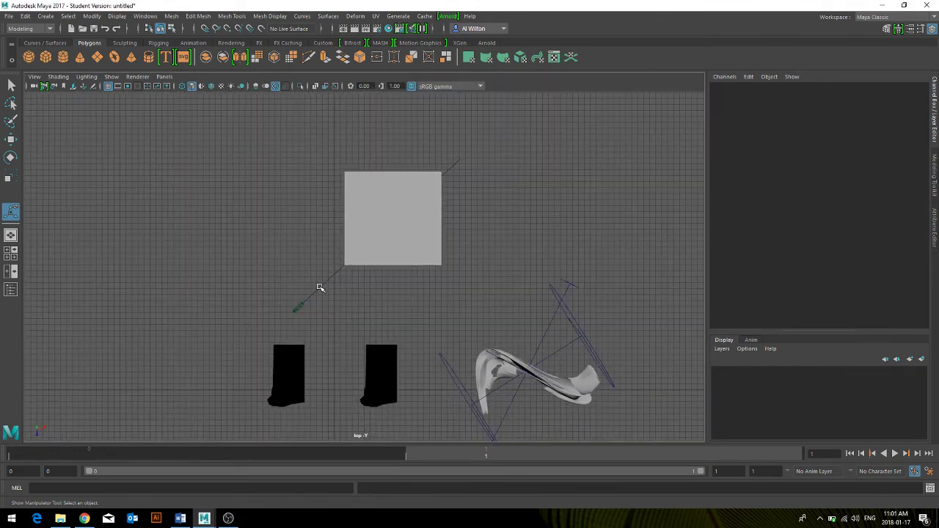
drag(495, 164, 449, 147)
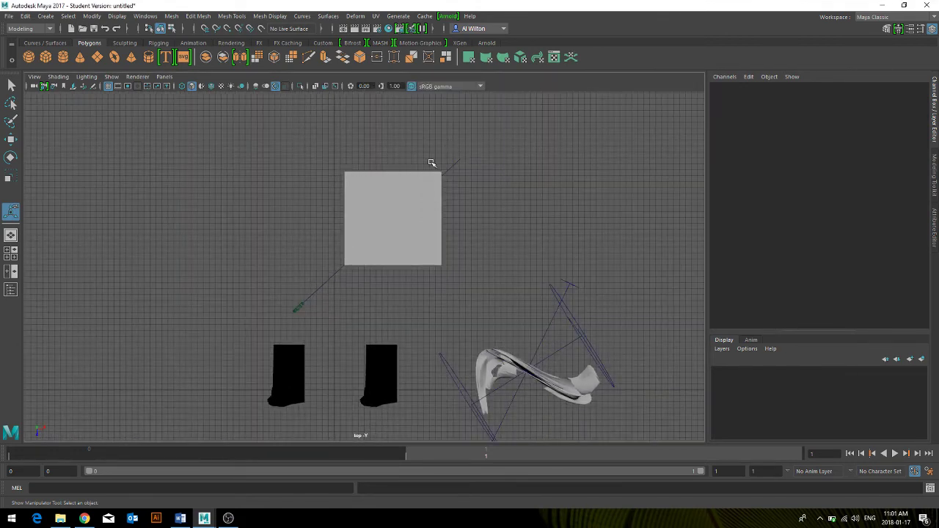
click(297, 308)
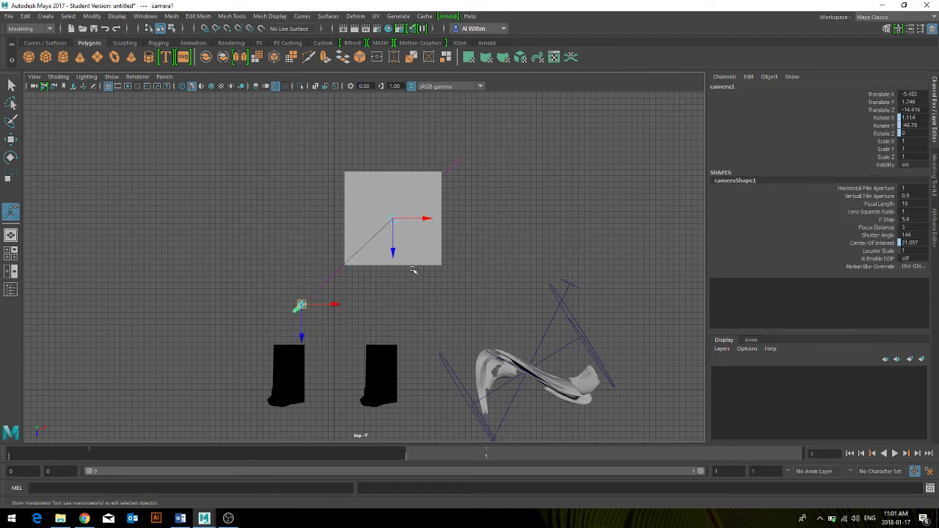
scroll(411, 264, down, 3)
scroll(441, 192, up, 3)
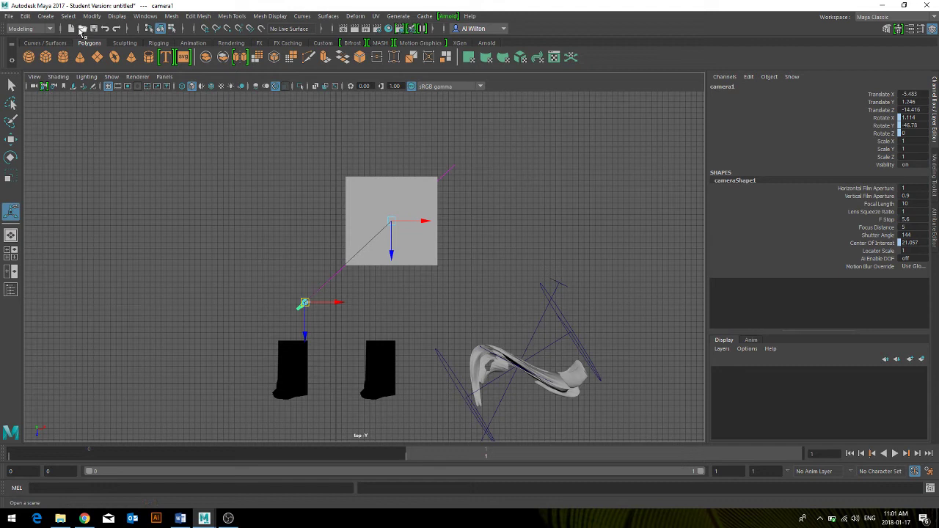
- Delete camera1 from the scene
click(33, 76)
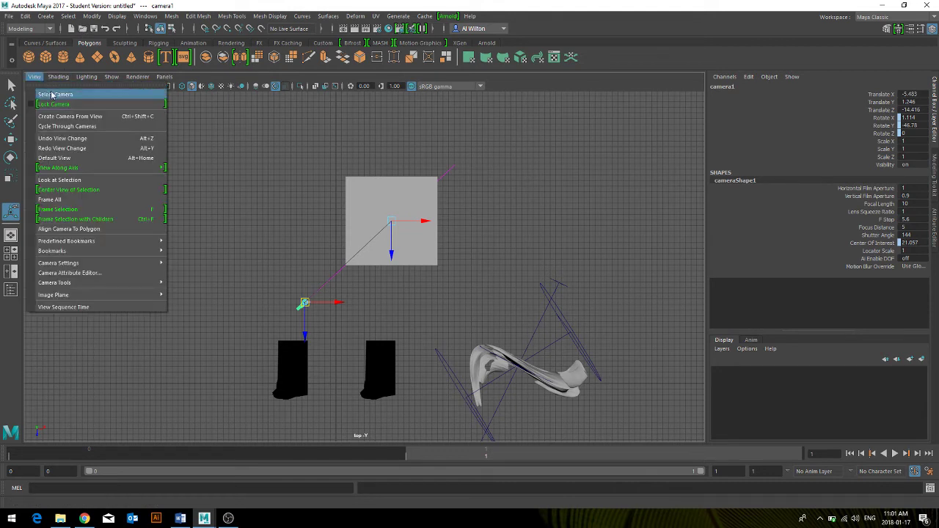
drag(437, 146, 479, 177)
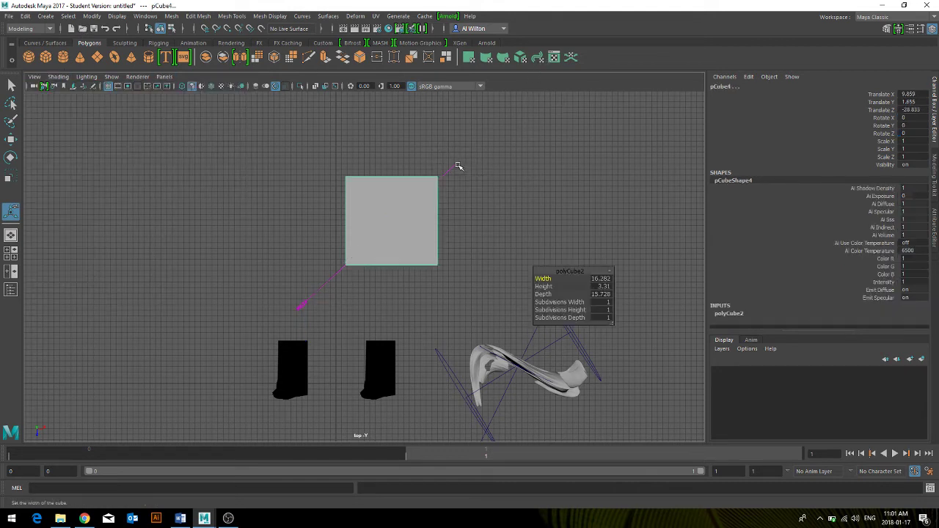
click(455, 168)
click(453, 166)
click(304, 307)
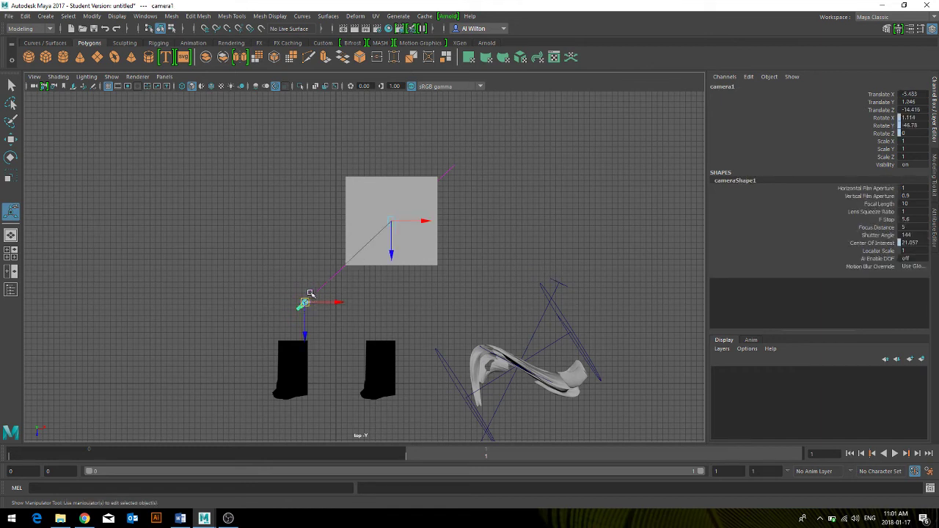
click(300, 250)
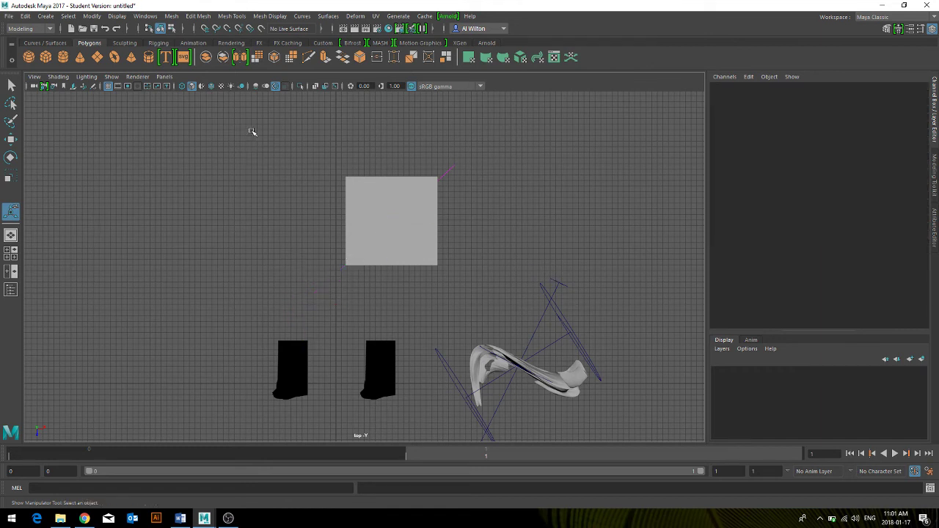
- Create a Camera and Aim at about X -5.03, Z -14.66, aimed diagonally through the box to a point past its far corner
click(46, 15)
mouse_move(84, 85)
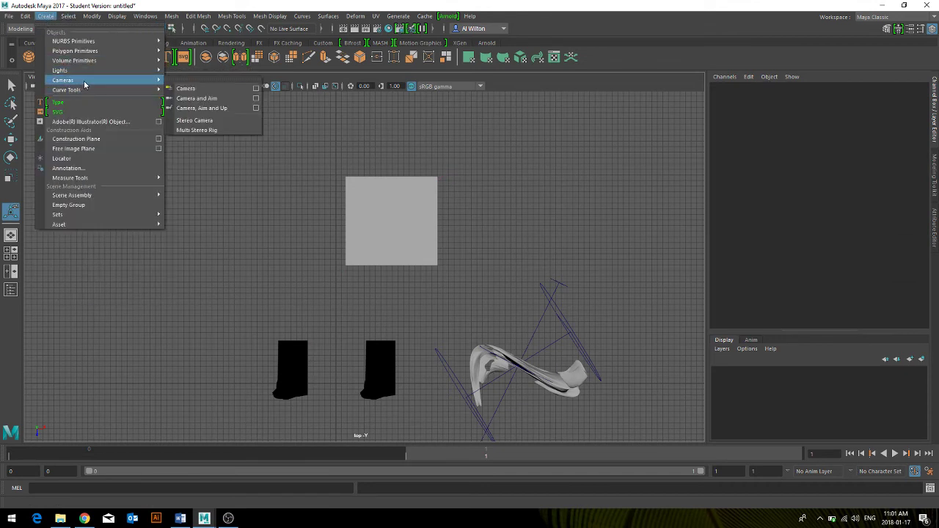
click(185, 98)
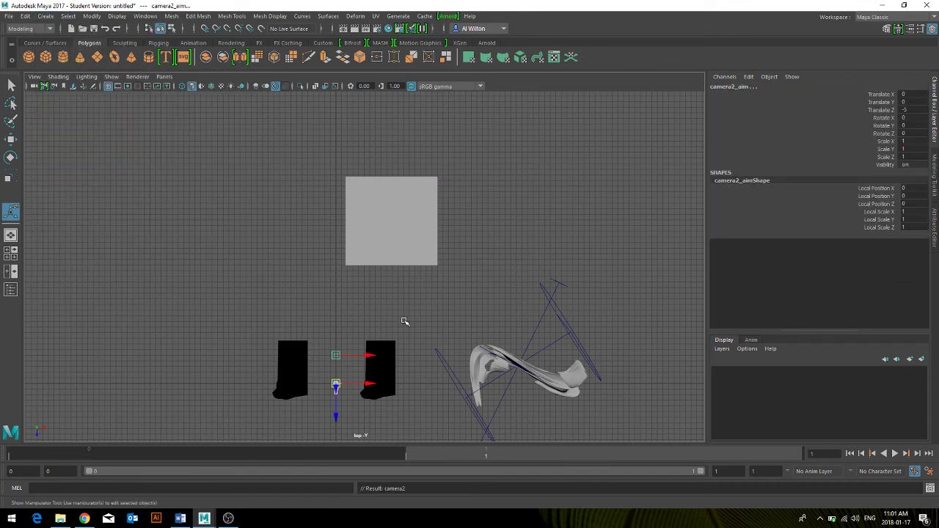
drag(336, 355, 446, 166)
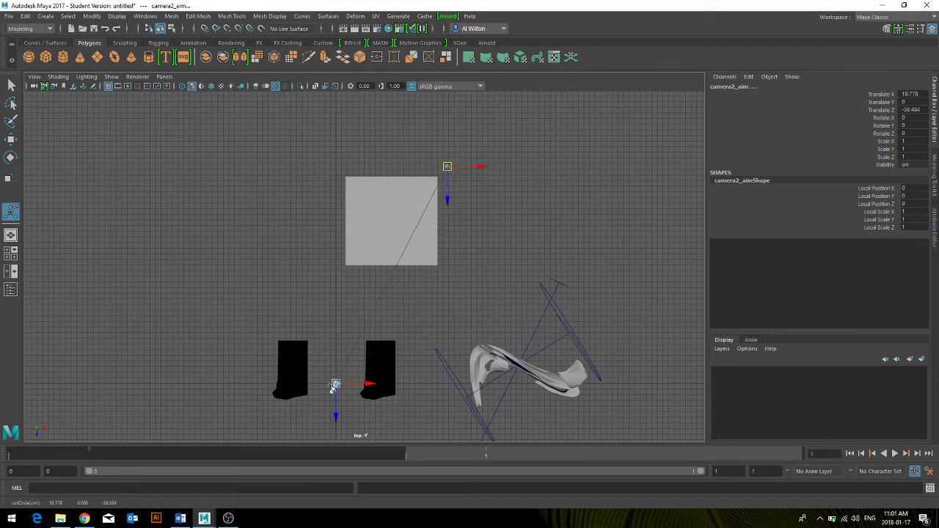
drag(332, 386, 304, 303)
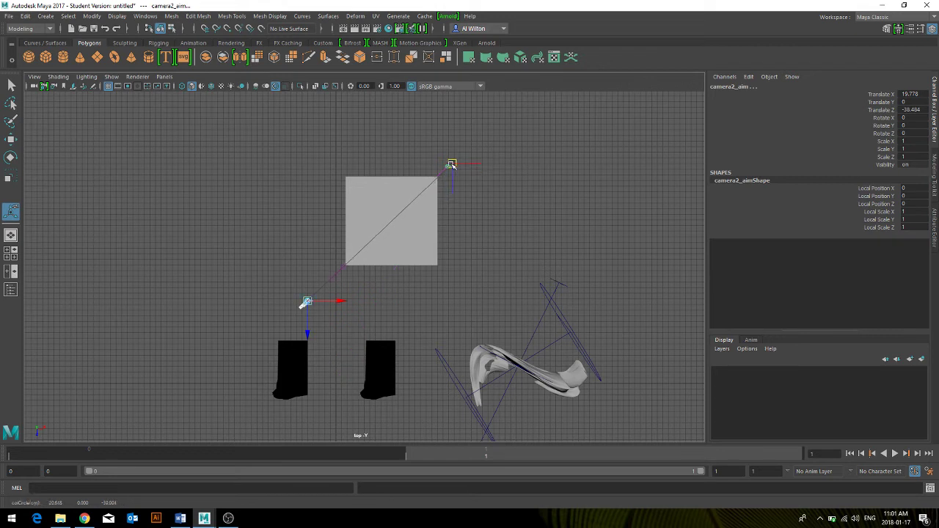
click(304, 305)
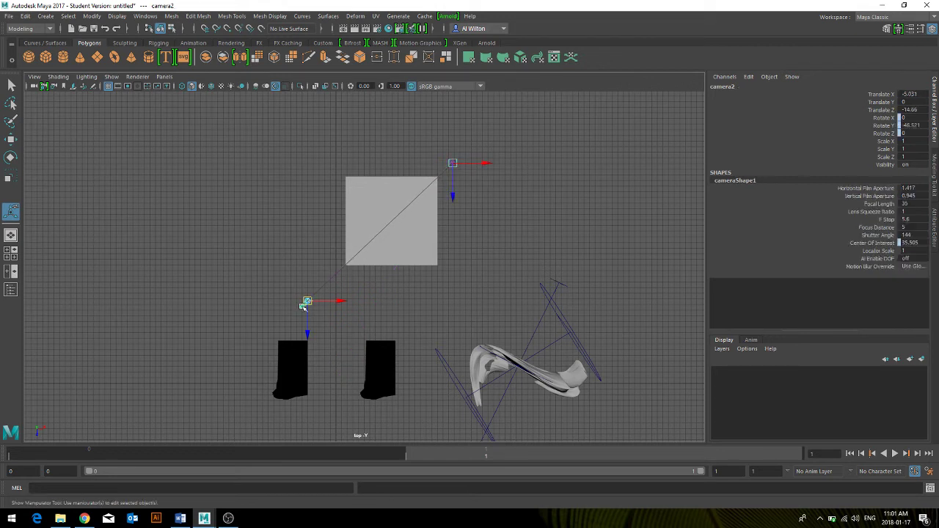
click(307, 303)
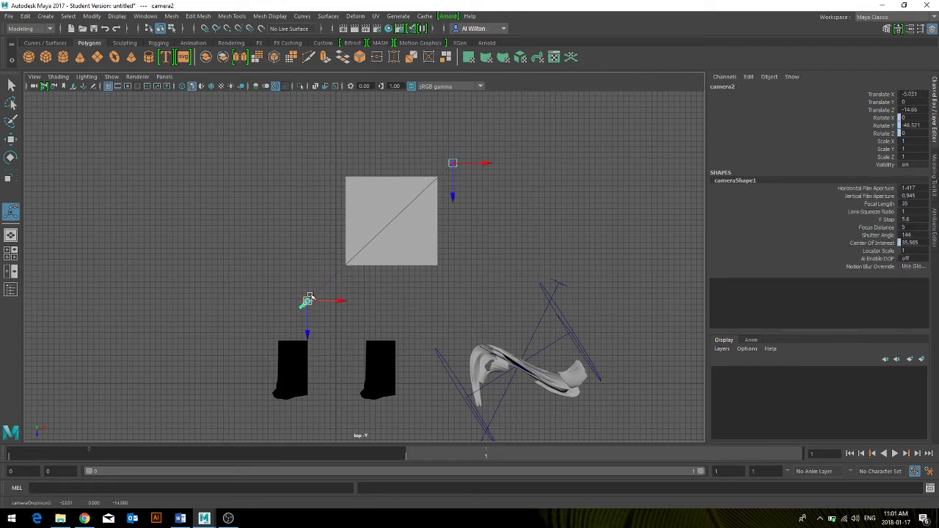
- Maximize the perspective viewport and look through camera2
key(space)
click(456, 207)
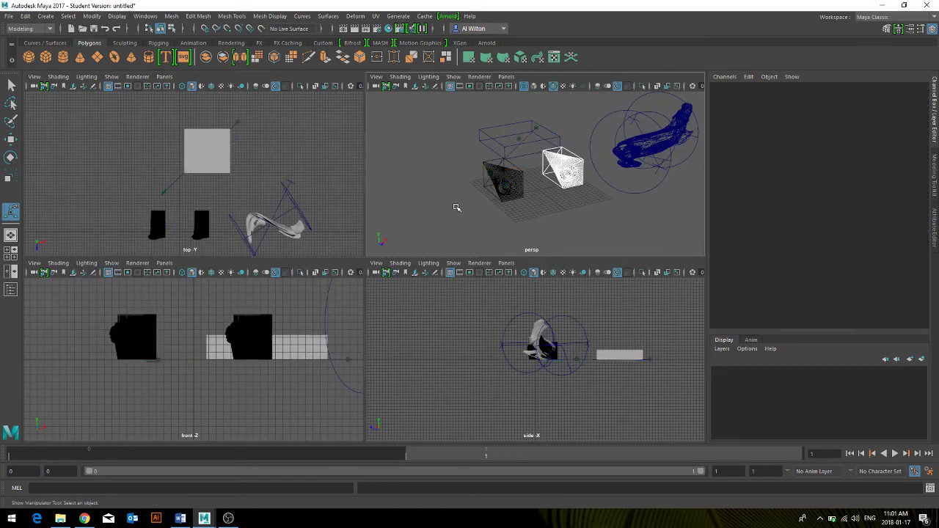
key(space)
click(164, 77)
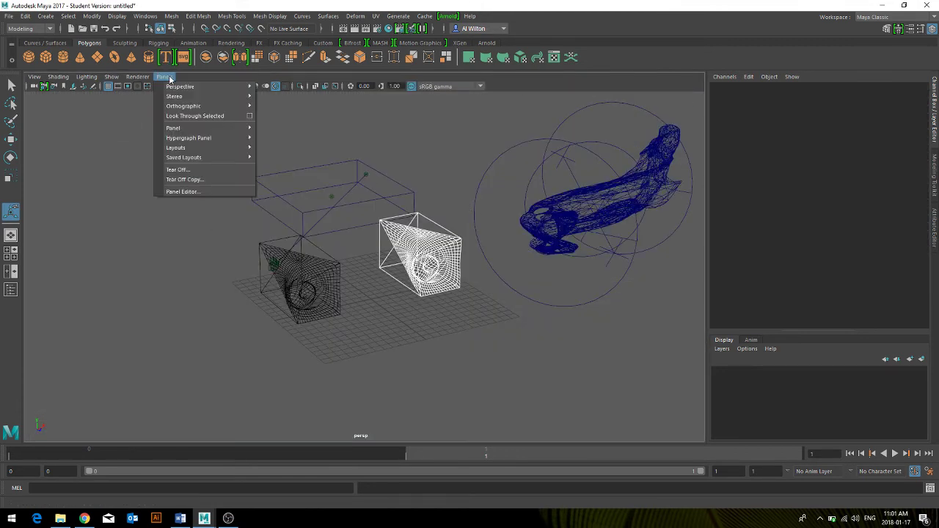
mouse_move(187, 87)
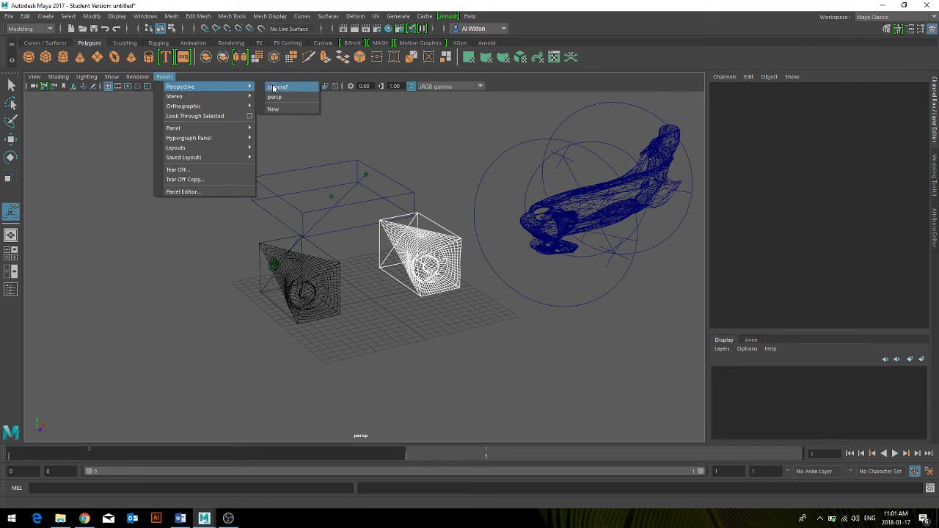
click(276, 87)
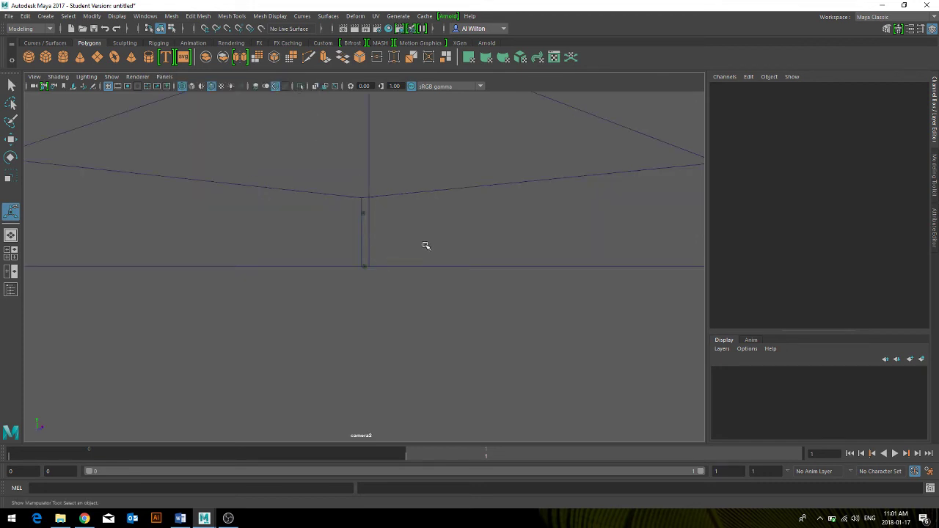
- Pull camera2 back until the whole box fits the view, and delete the head mesh that blocks it
alt+right_drag(424, 208, 419, 66)
click(474, 129)
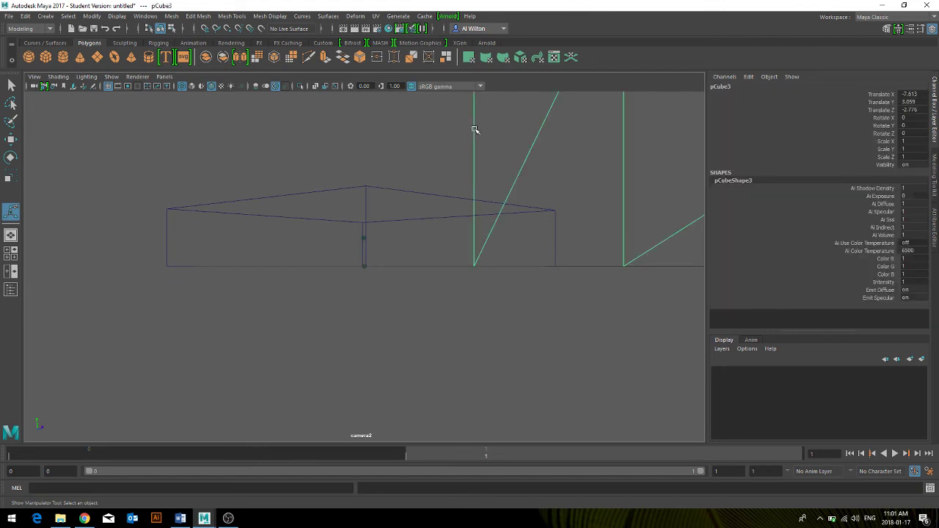
key(Delete)
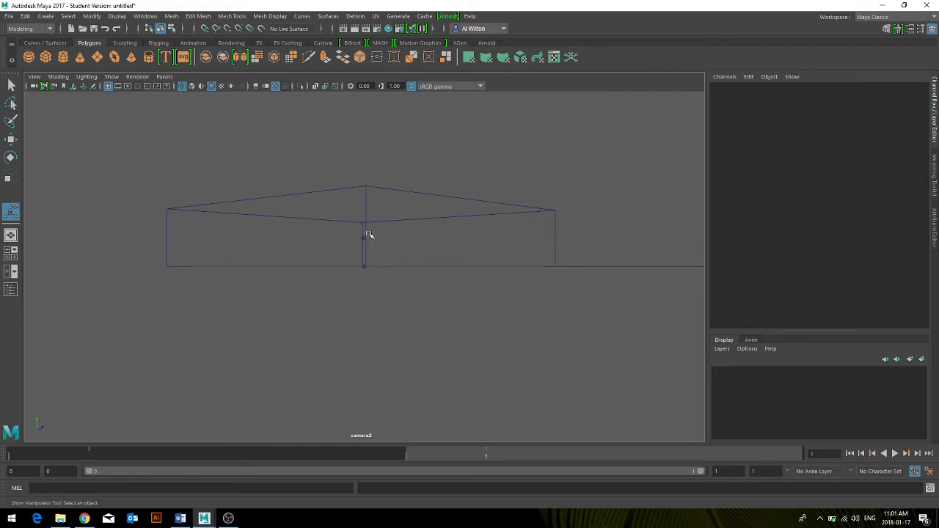
- Select camera2 from its own view and set its focal length to 10
click(366, 205)
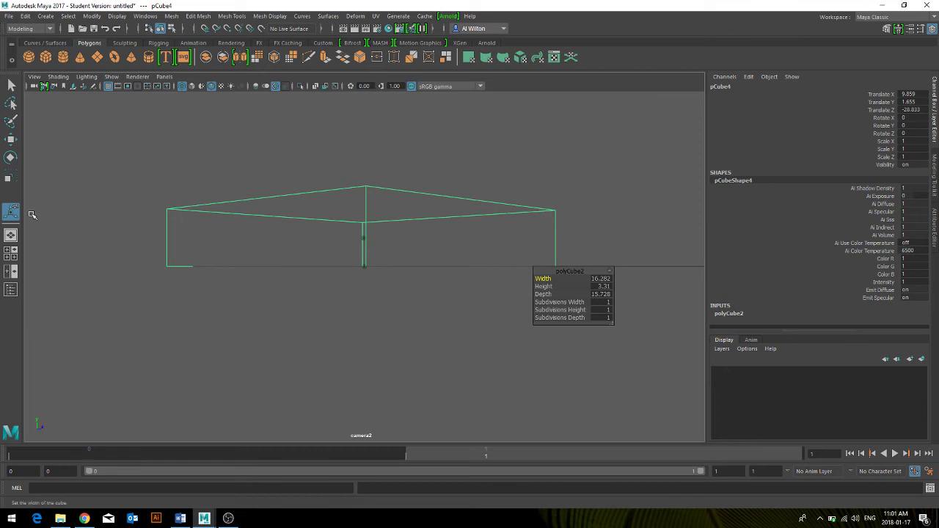
click(34, 76)
click(45, 91)
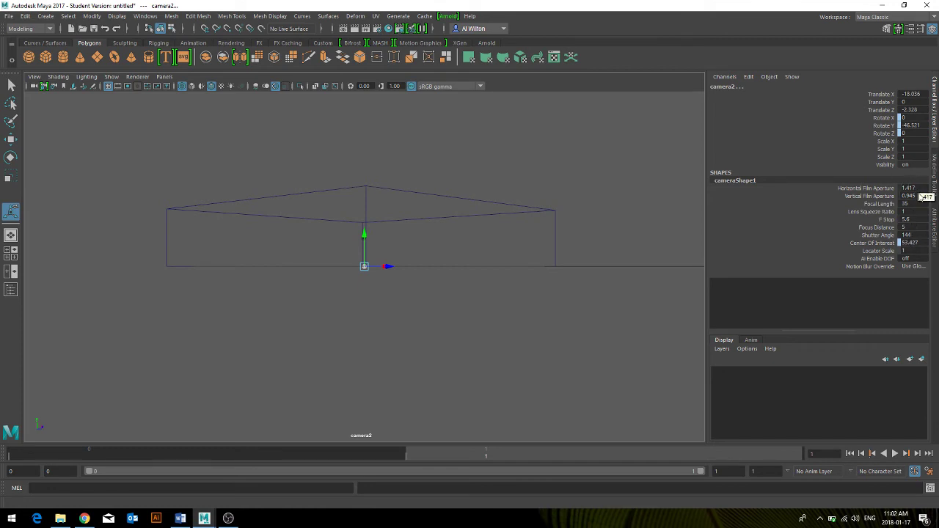
click(909, 204)
text(10)
key(Return)
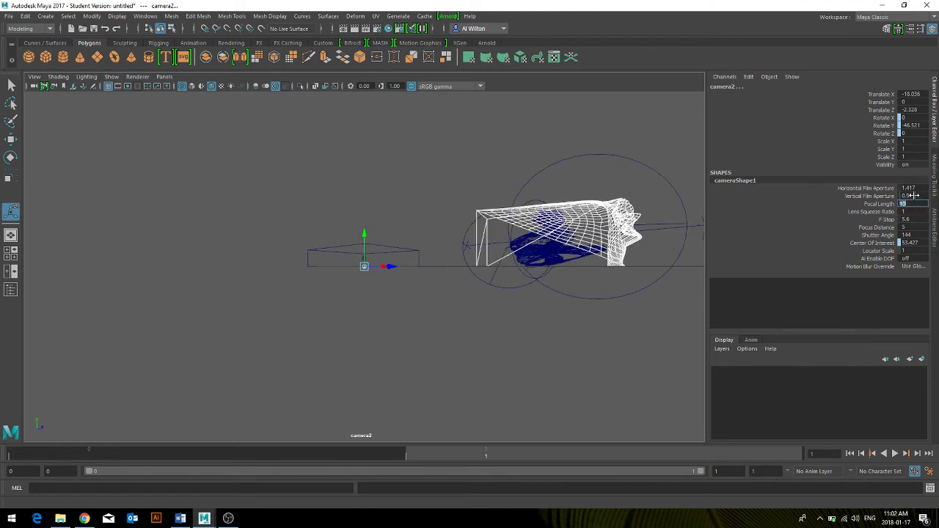
- Try a focal length of 2.5 on camera2 and settle on 20
click(913, 196)
click(916, 204)
key(Return)
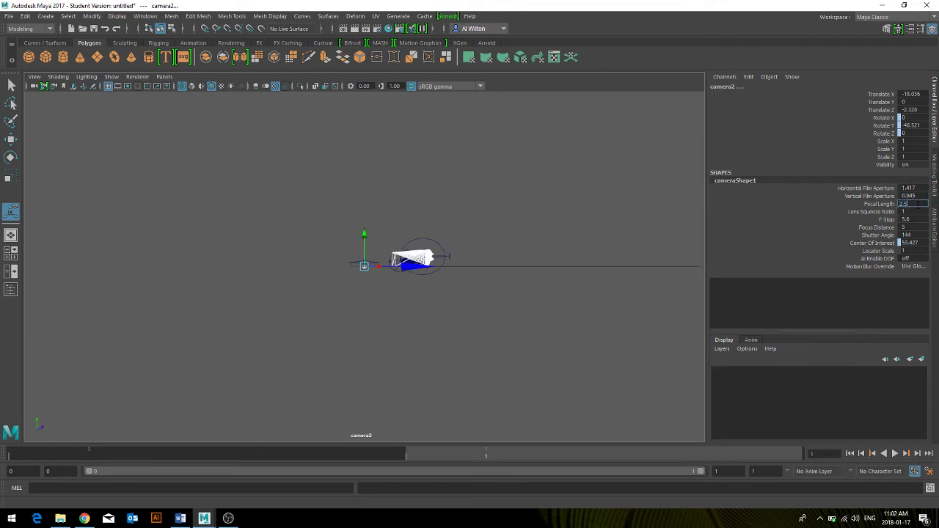
text(20)
key(Return)
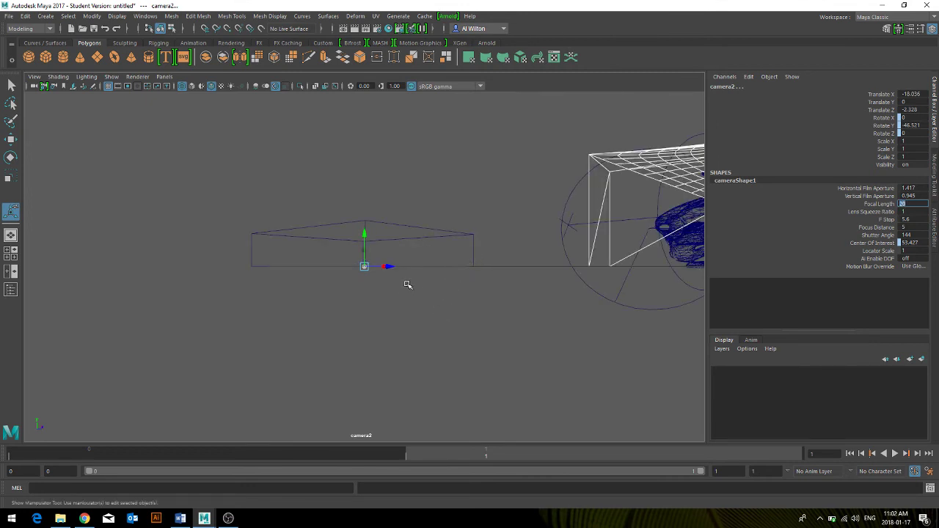
- Set camera2's focal length to 10, and move and orbit it in close to the box for a corner-on wide-angle view
mouse_move(410, 285)
alt+mouse_down()
mouse_move(398, 295)
mouse_move(408, 293)
alt+mouse_up()
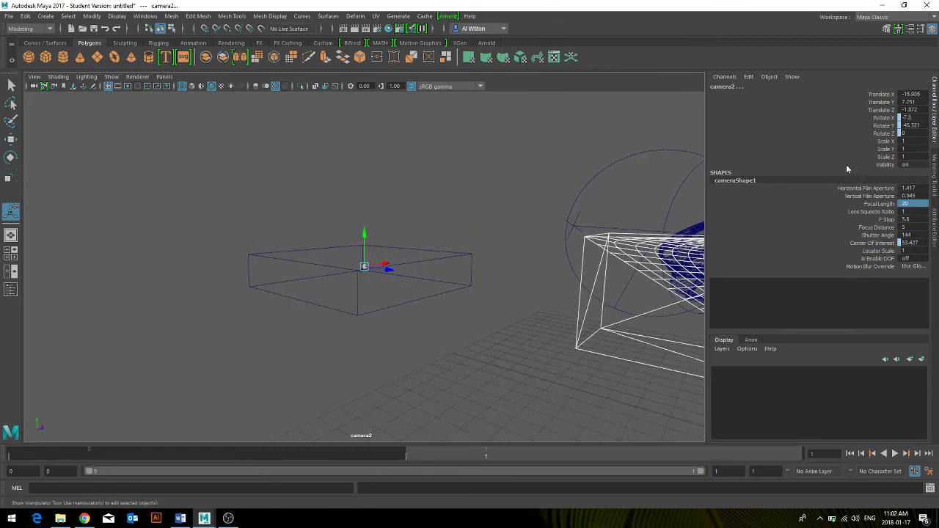
double_click(904, 203)
key(Return)
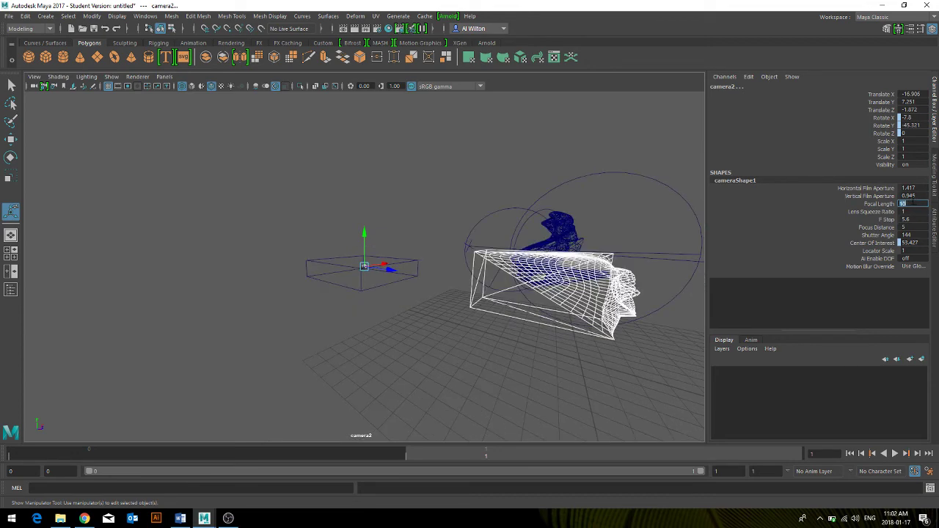
alt+right_drag(394, 298, 440, 426)
alt+drag(469, 358, 498, 315)
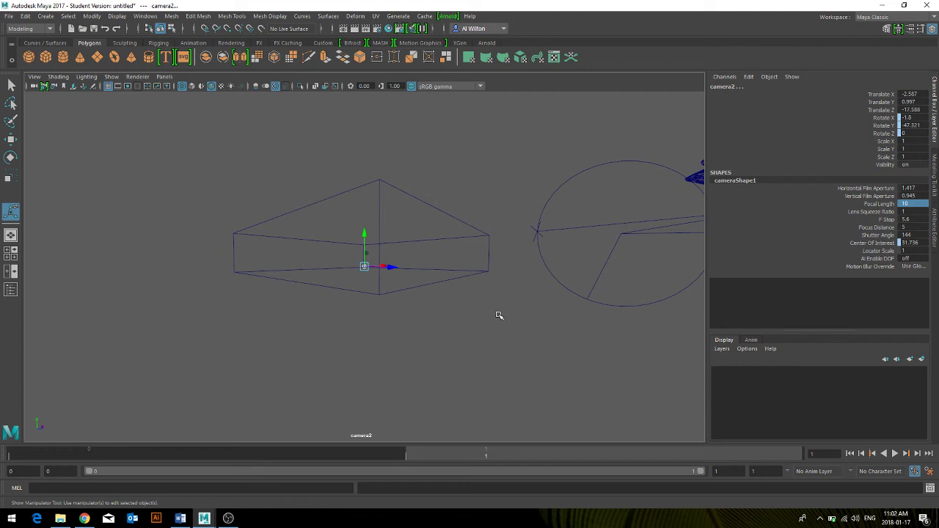
alt+drag(472, 273, 467, 274)
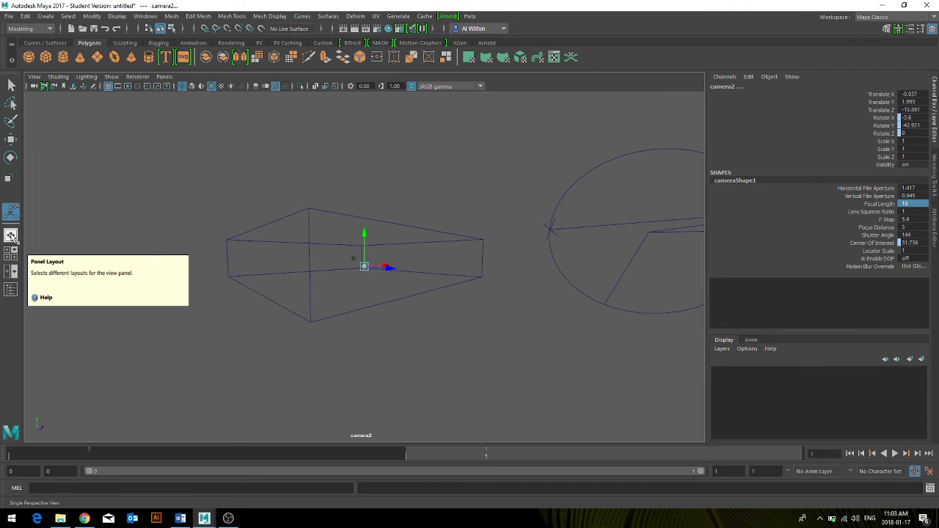
- Switch through the single perspective, four-view and Front/Persp layouts, ending with the Outliner beside a single perspective view
click(11, 235)
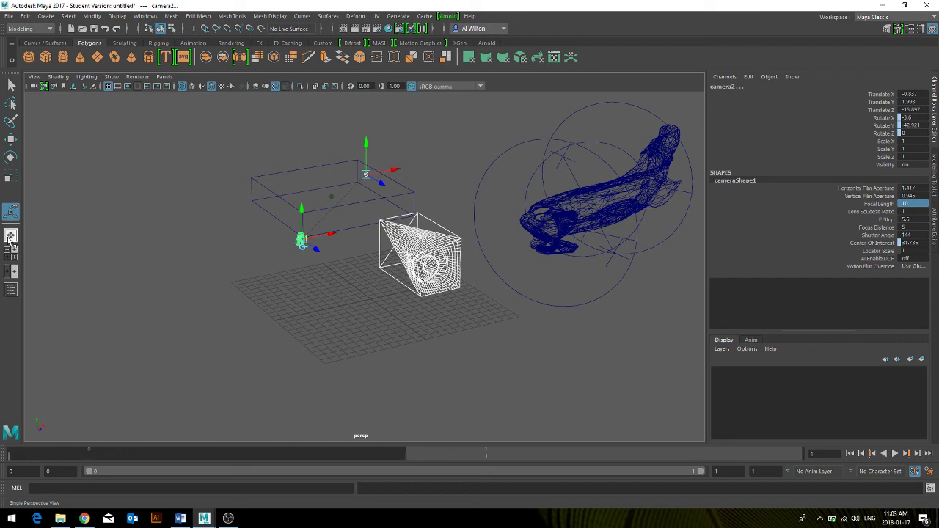
click(8, 256)
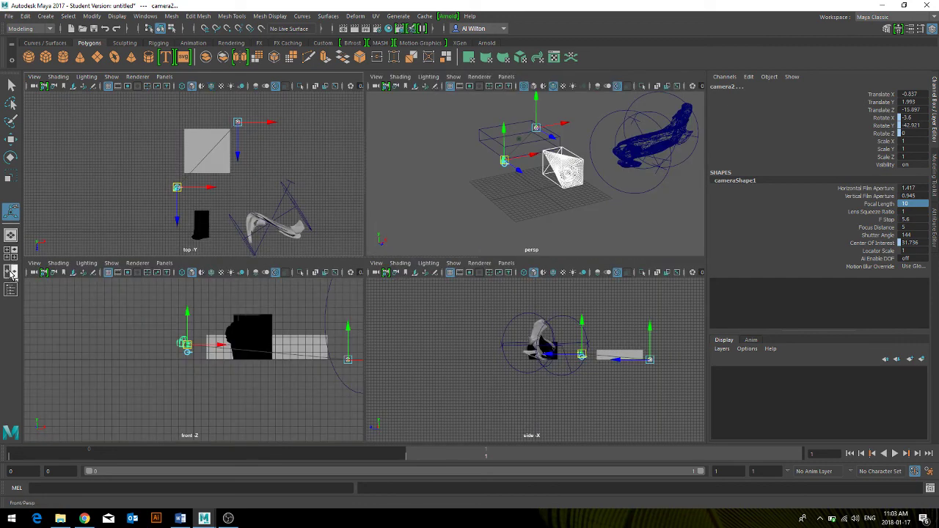
click(11, 272)
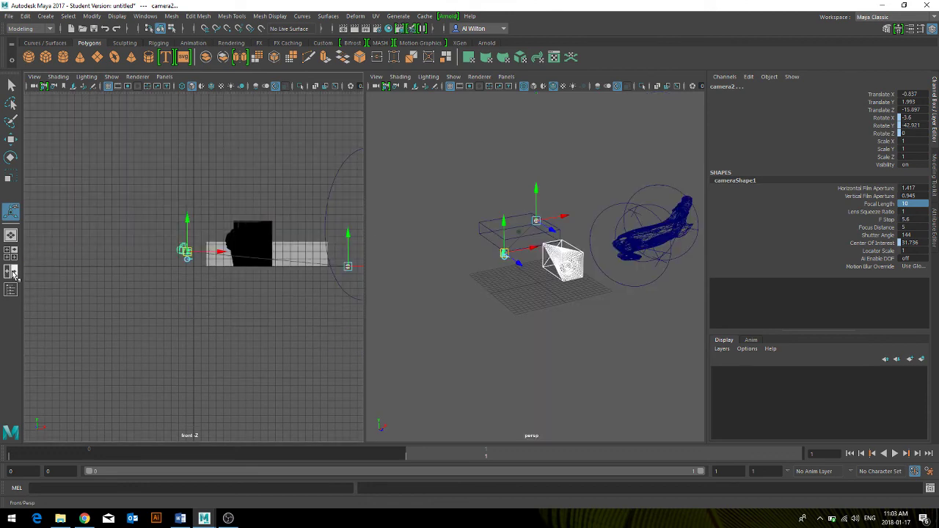
click(11, 290)
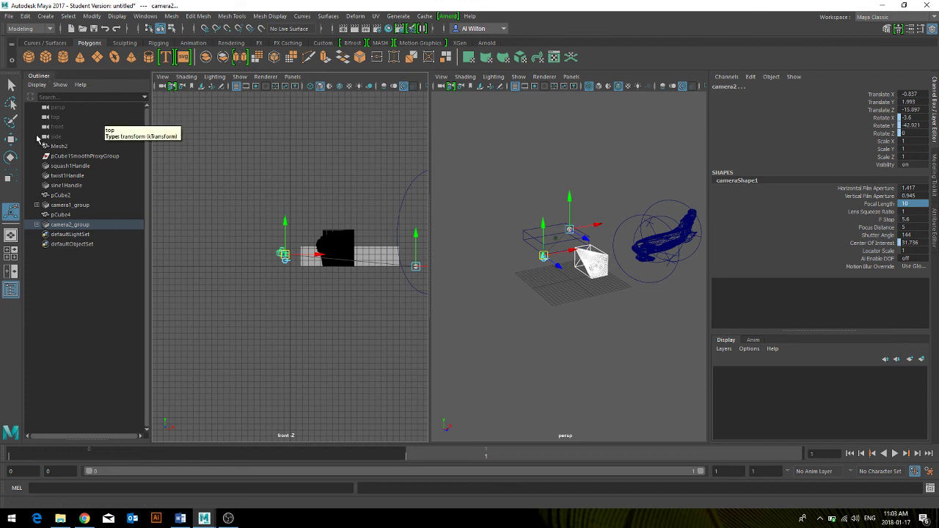
click(11, 235)
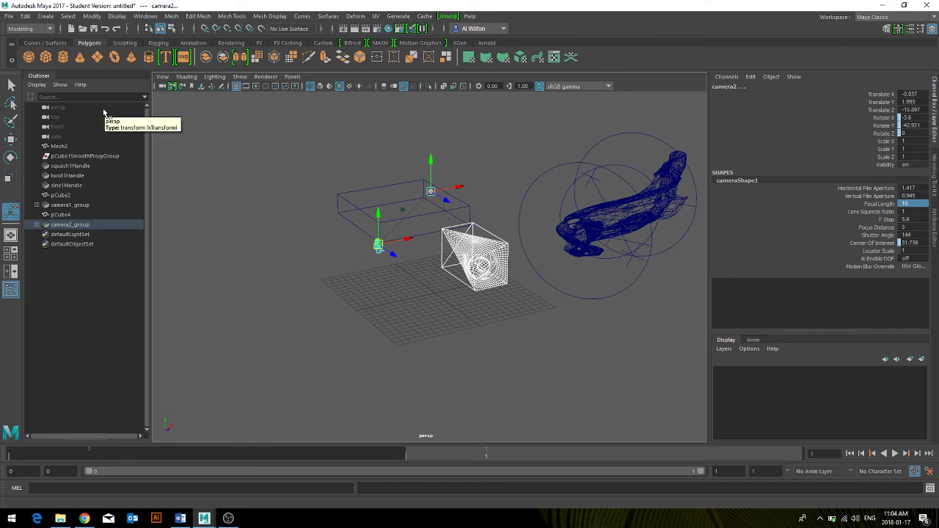
- Select Mesh2, squash1Handle and camera1_group one after another in the Outliner, and cancel the student-version auto-save
click(59, 146)
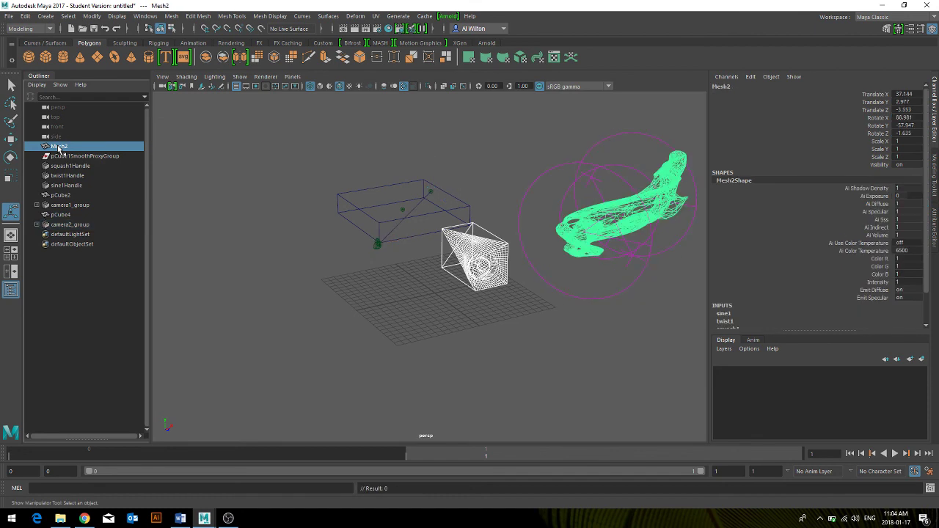
click(60, 167)
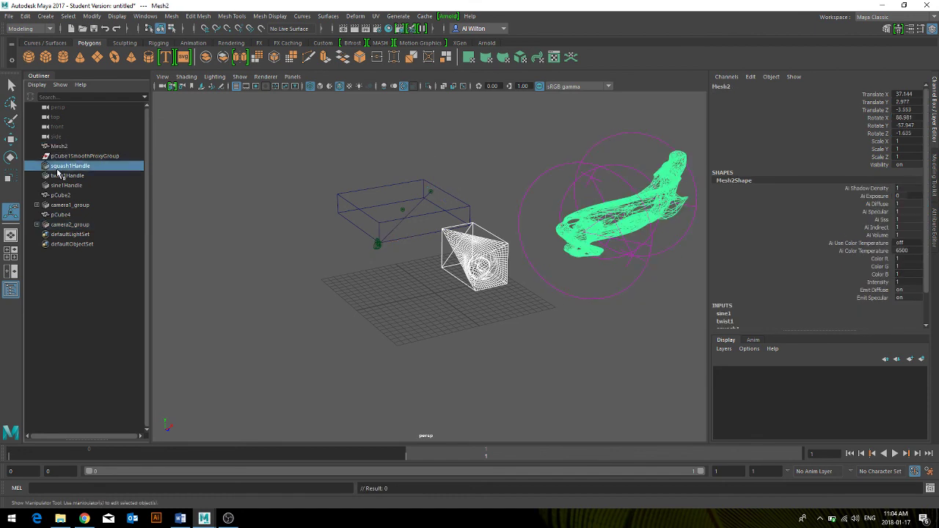
click(73, 205)
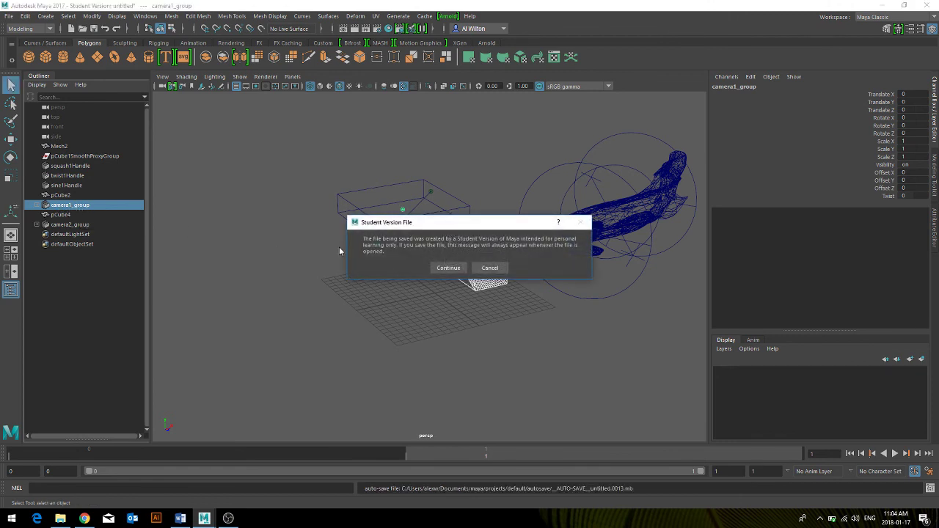
click(490, 267)
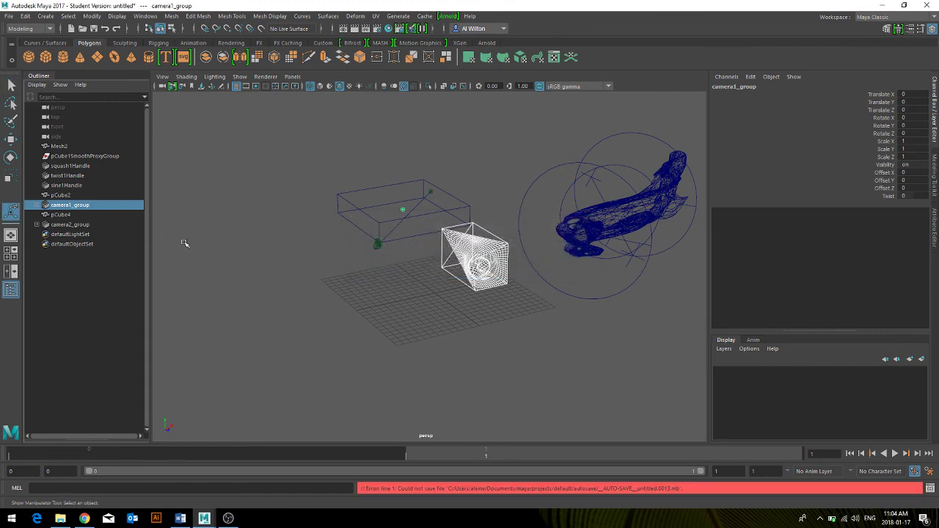